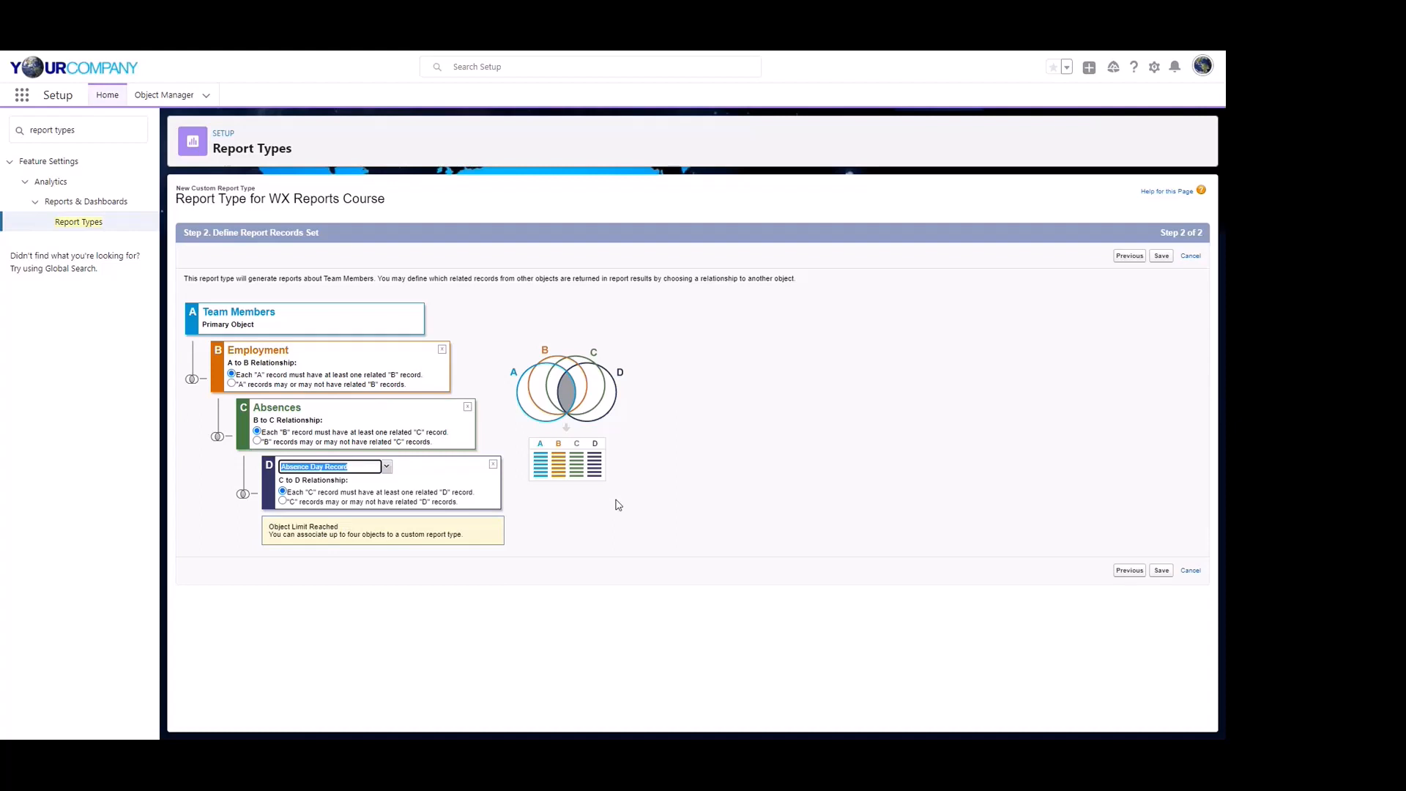
Save the custom report type joining Team Members, Employment, Absences and Absence Day Record.
left_click(1160, 258)
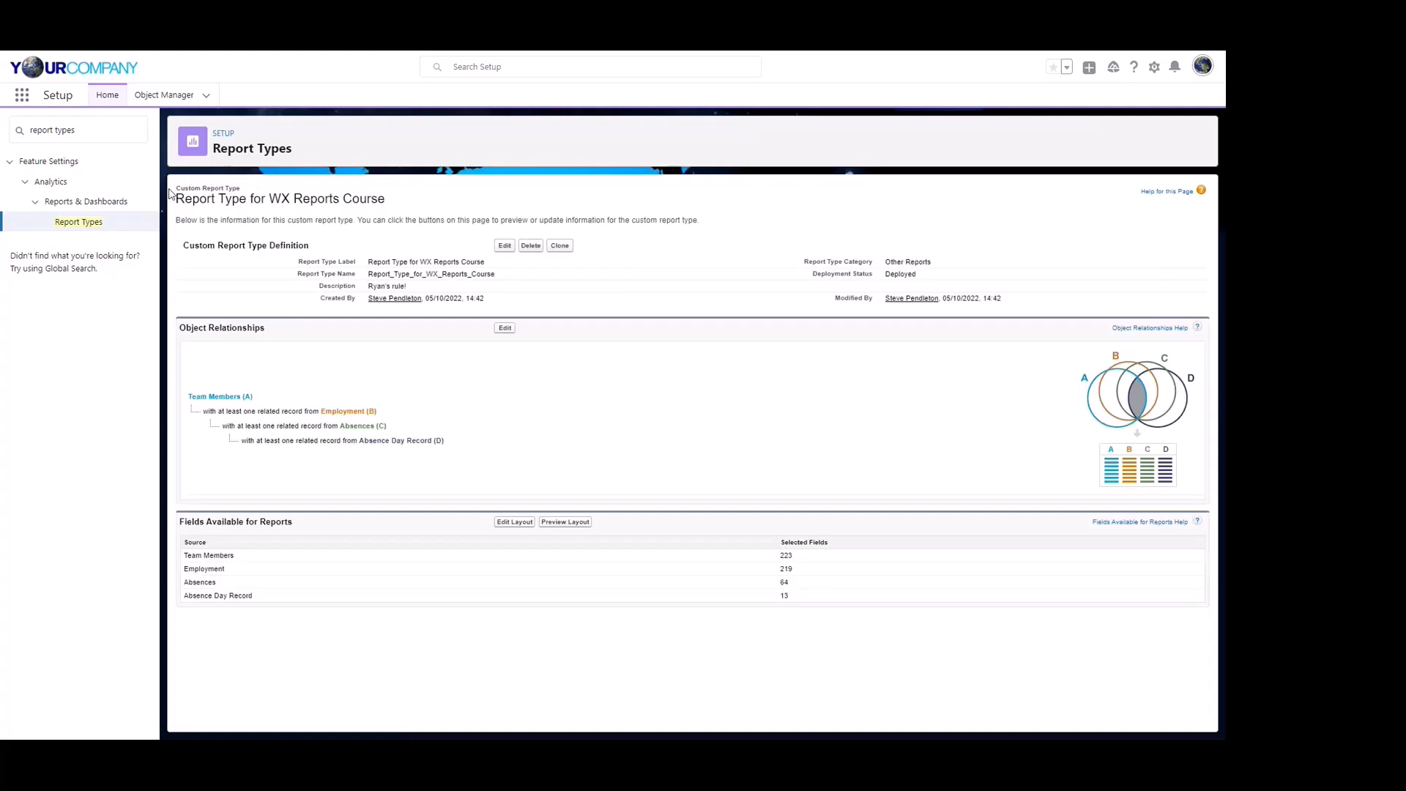
left_click_drag(178, 200, 413, 210)
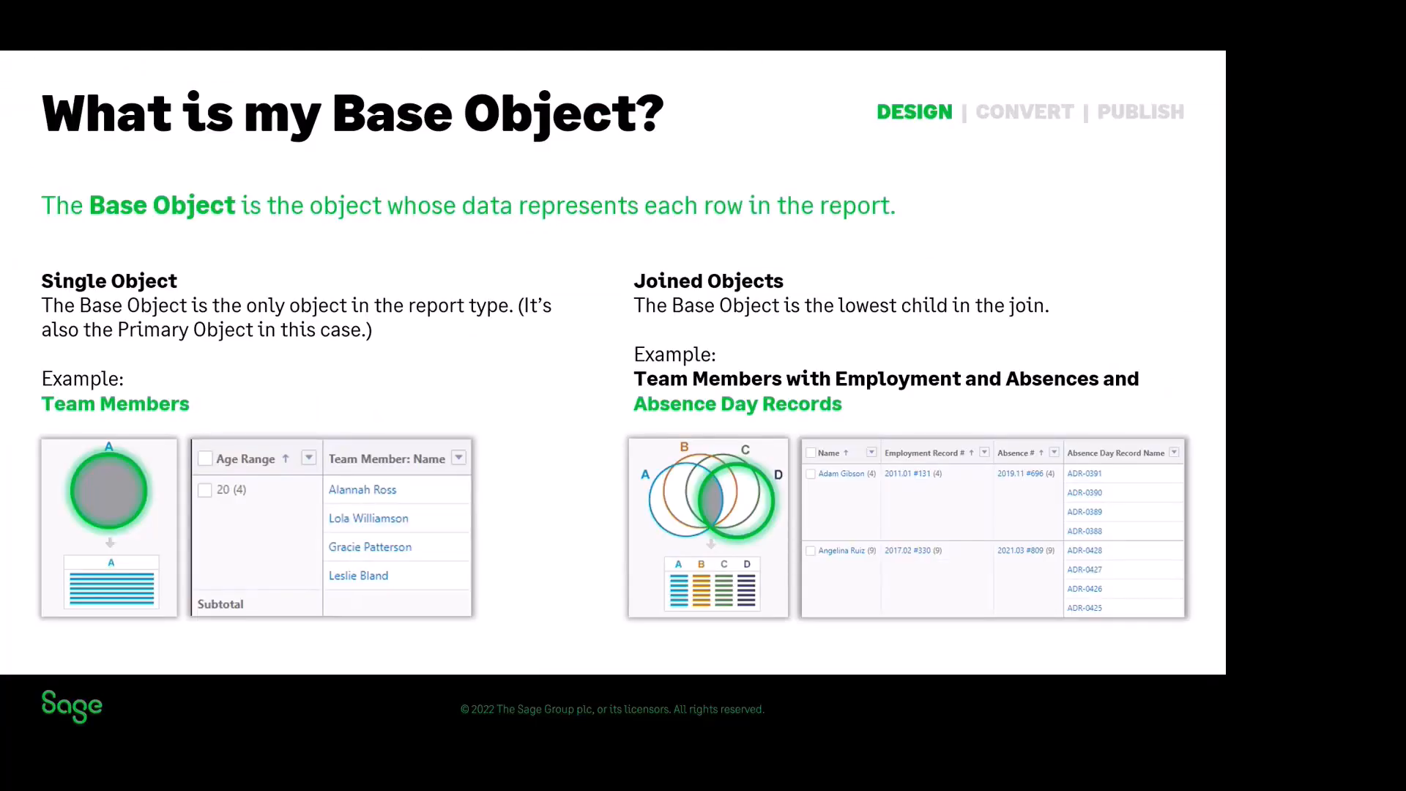
key("Right")
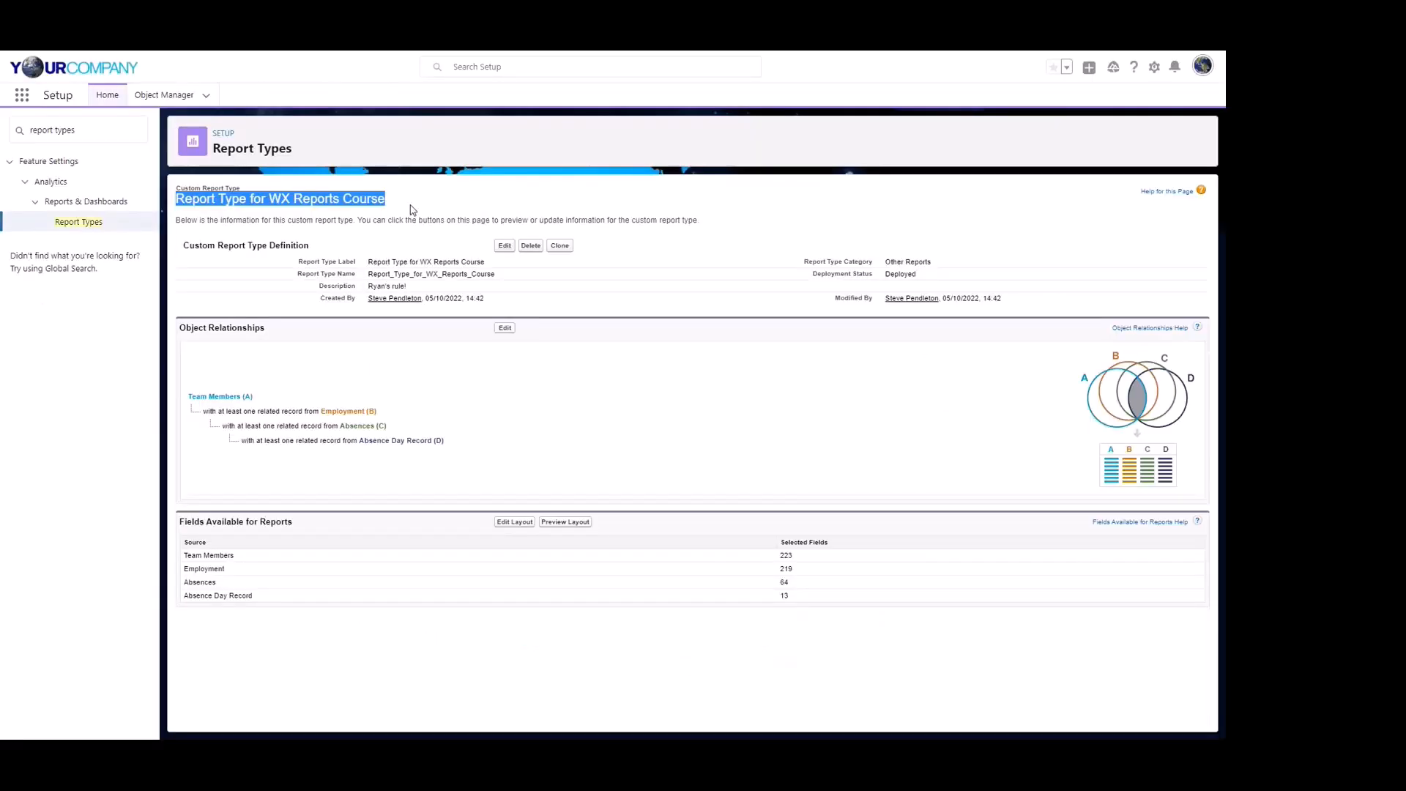
Find the Absence Day Record object in Setup's Object Manager by searching for "absence day", and copy its API name.
left_click(1155, 68)
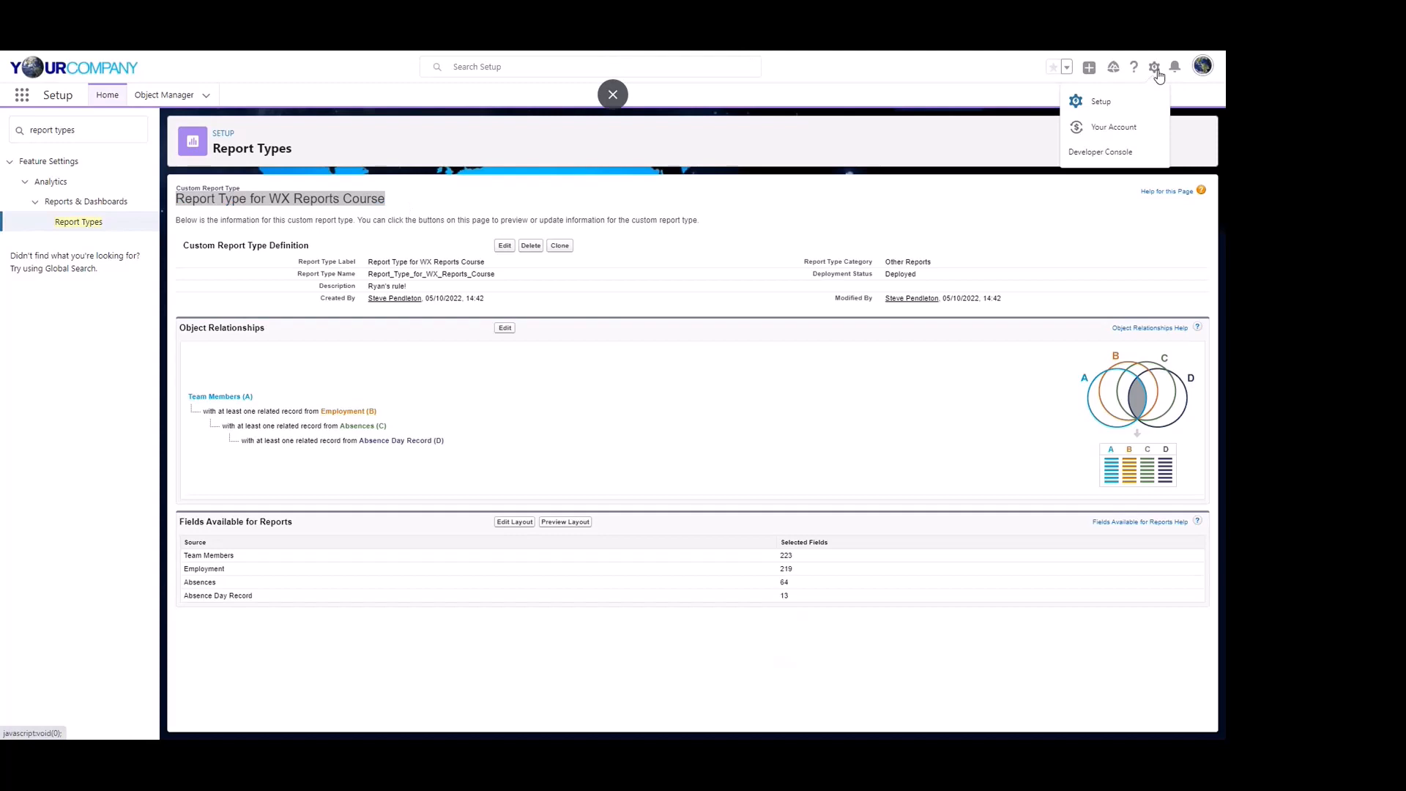
left_click(1101, 102)
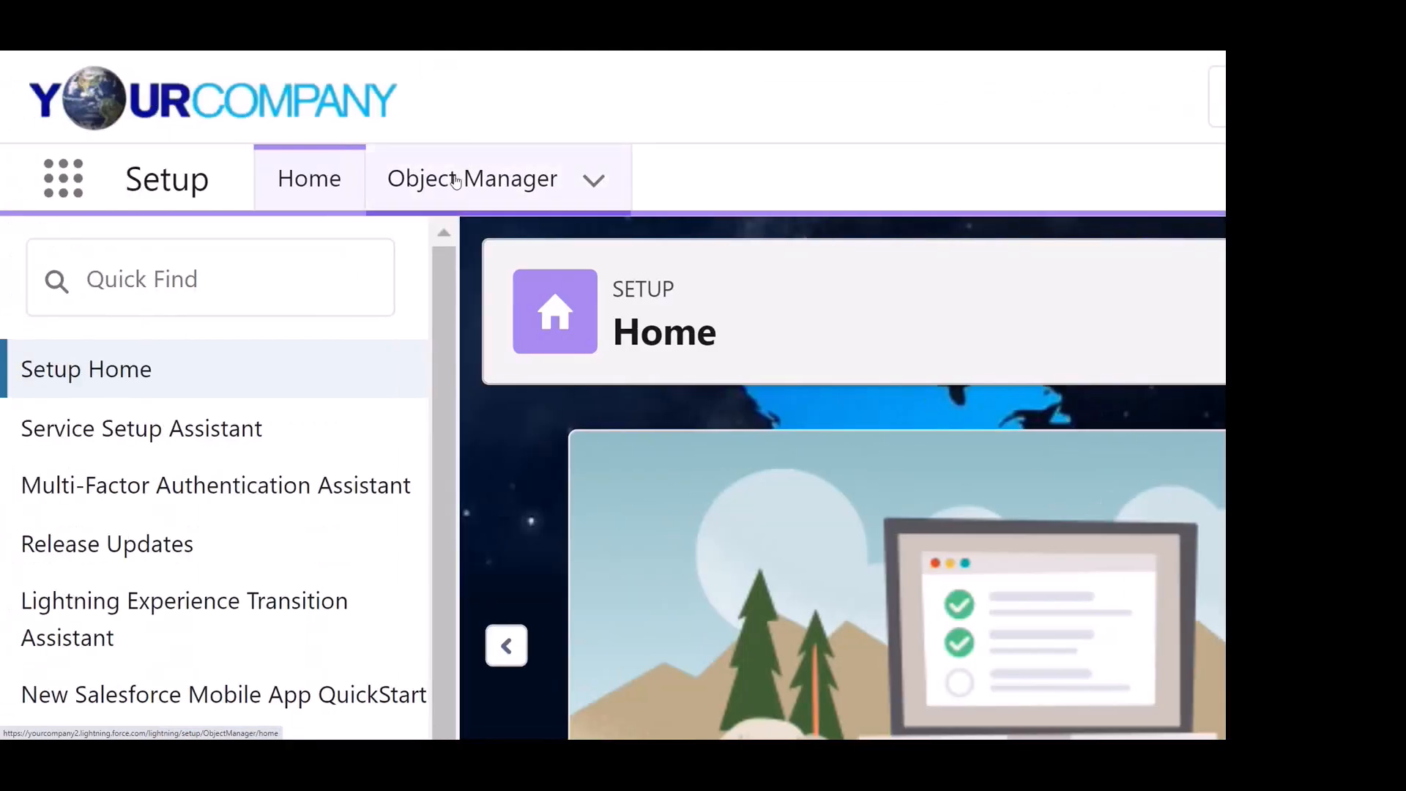
left_click(456, 181)
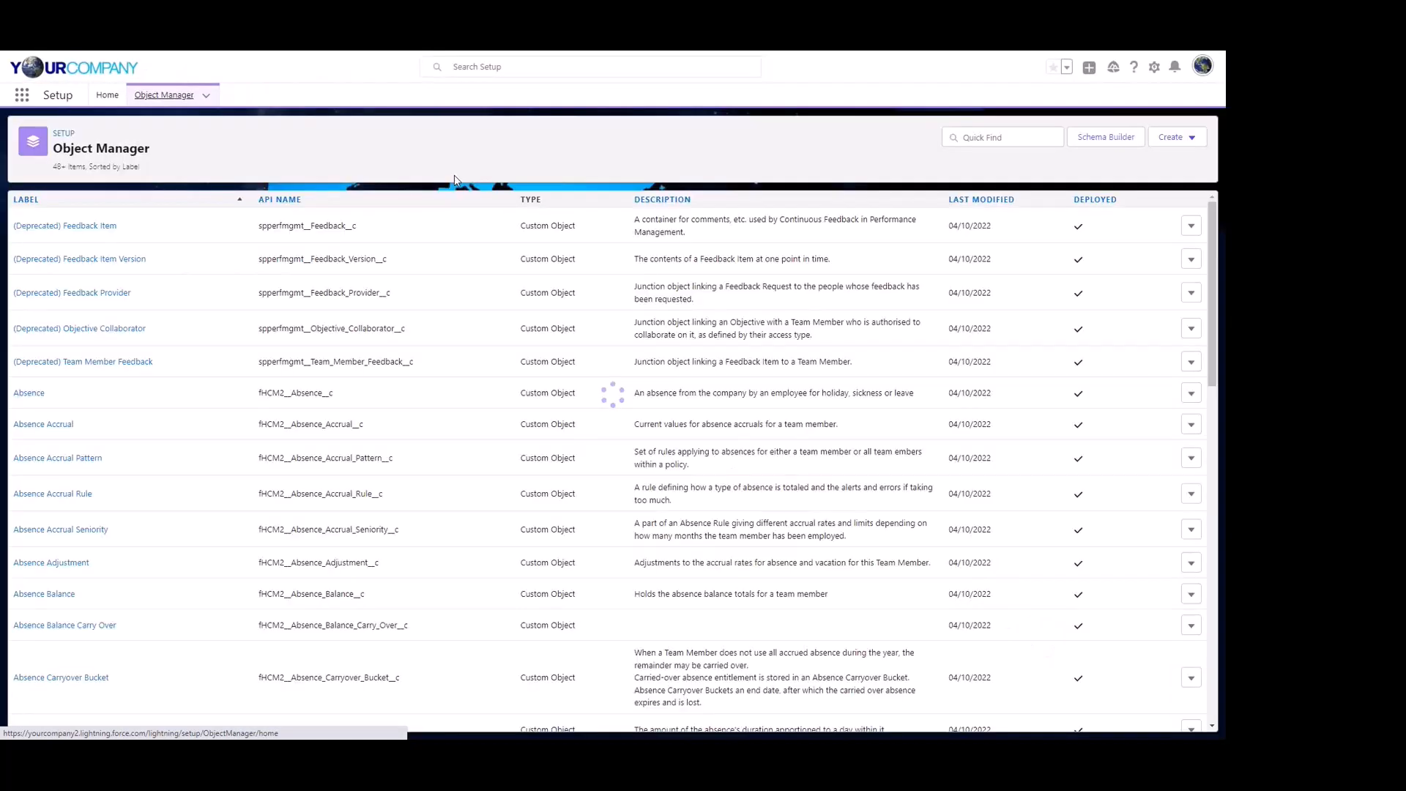
left_click(973, 137)
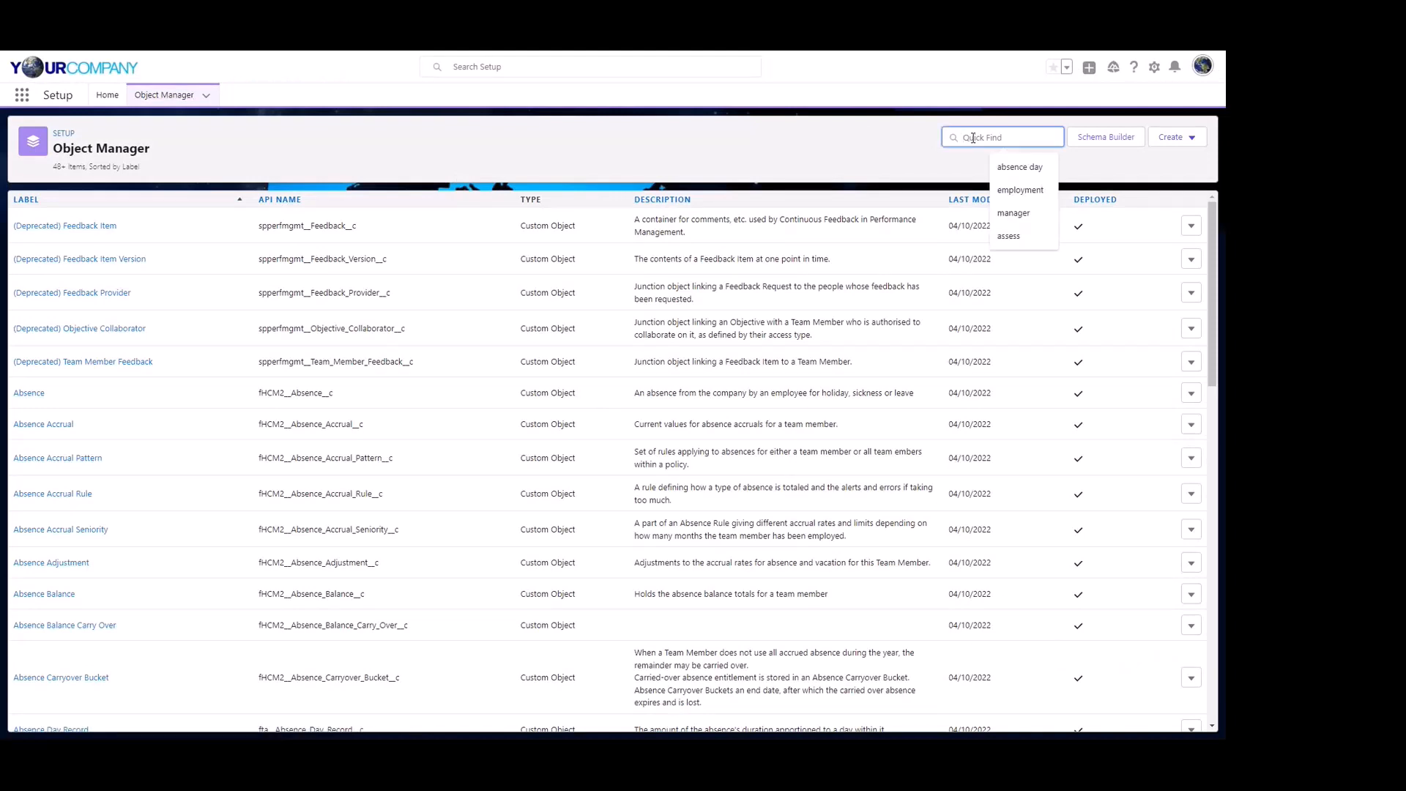
type("absence day")
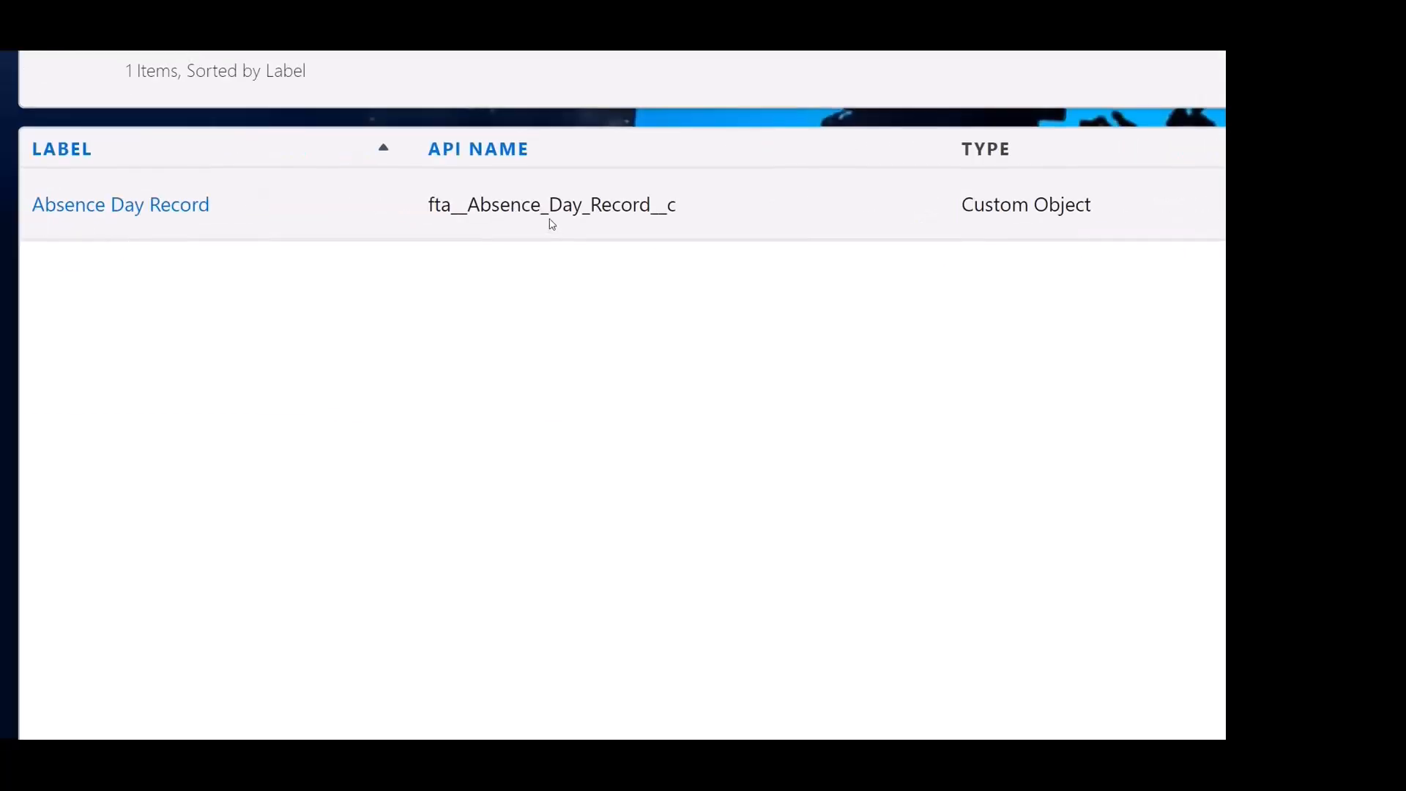
double_click(551, 221)
key("ctrl+c")
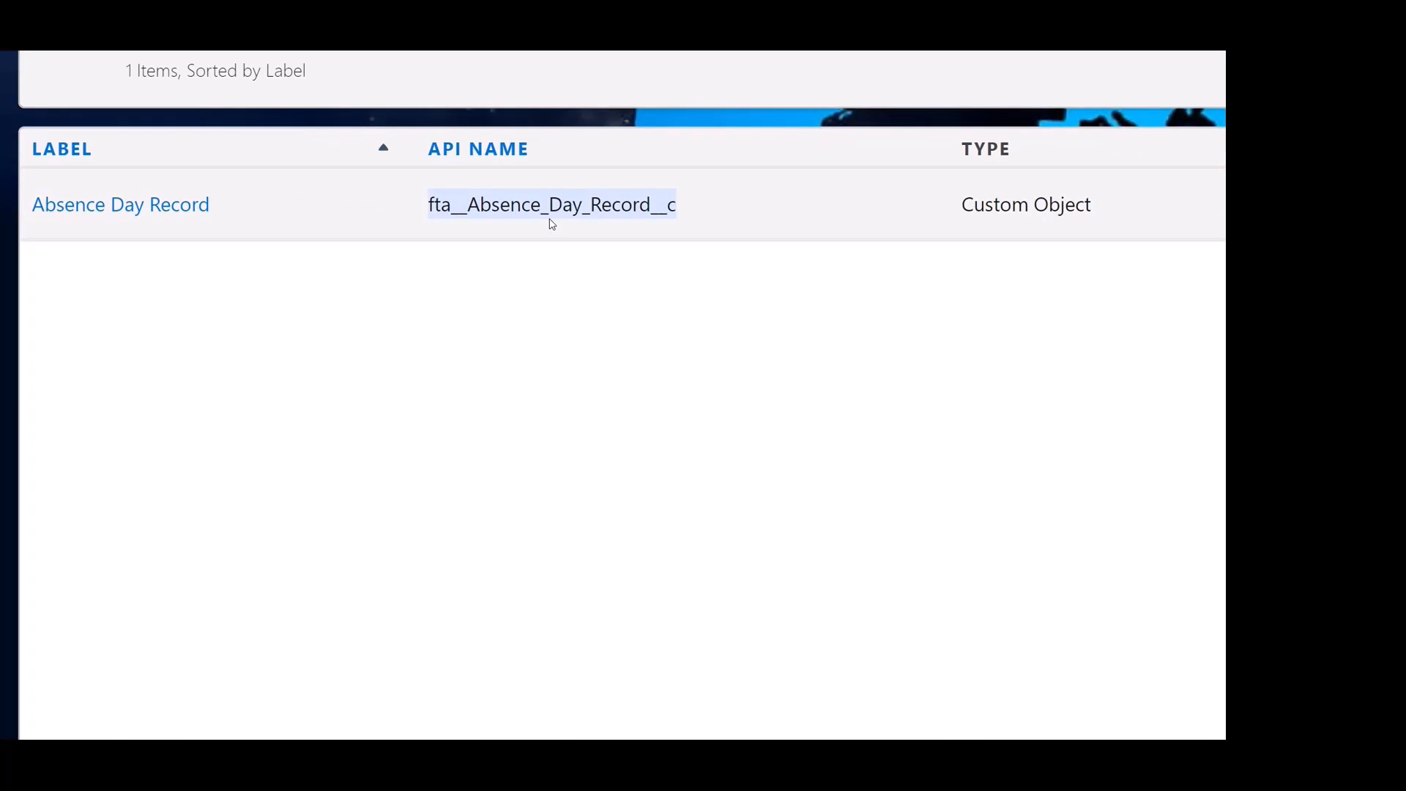
Switch to Notepad and replace all existing notes with the copied API name fta__Absence_Day_Record__c, followed by a blank line.
key("alt+Tab")
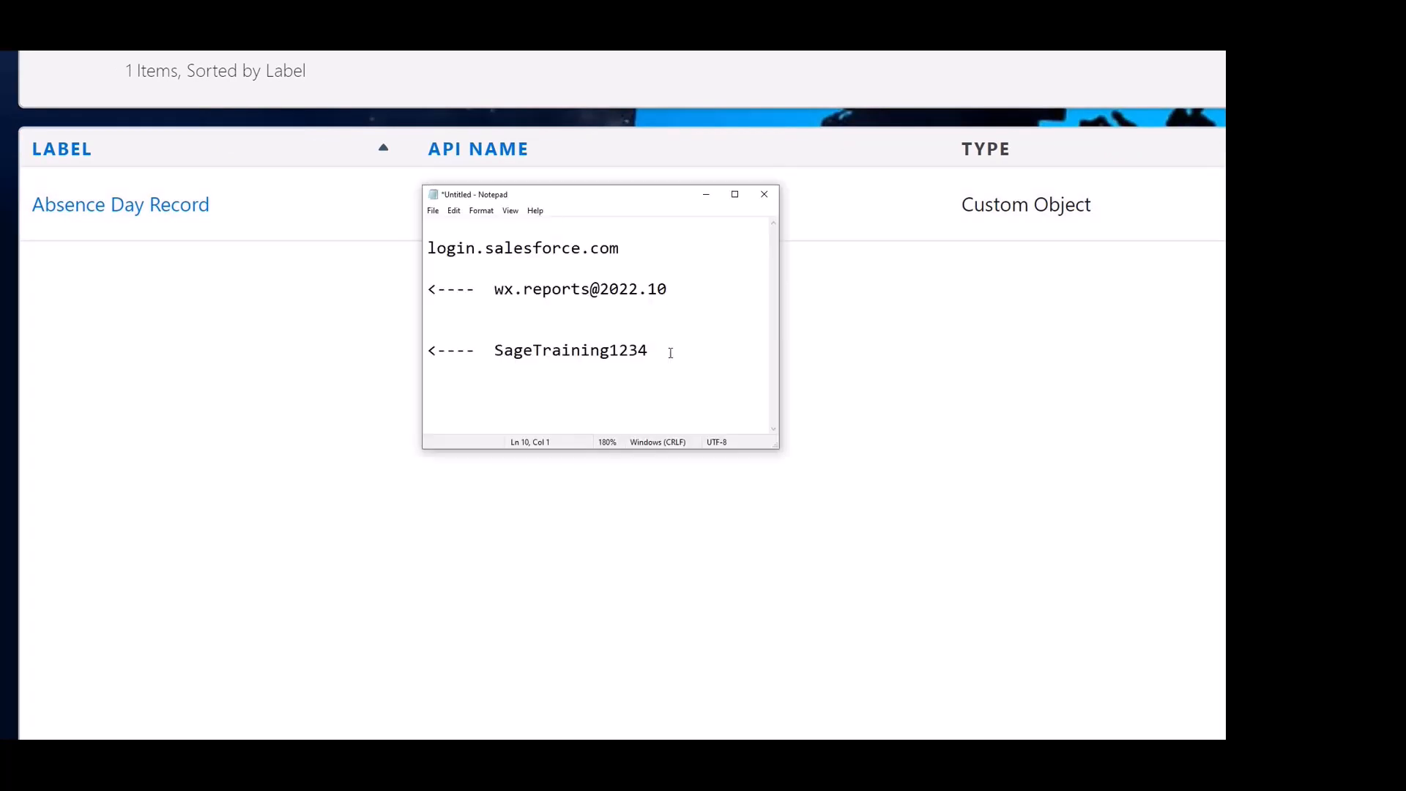
left_click_drag(665, 395, 227, 66)
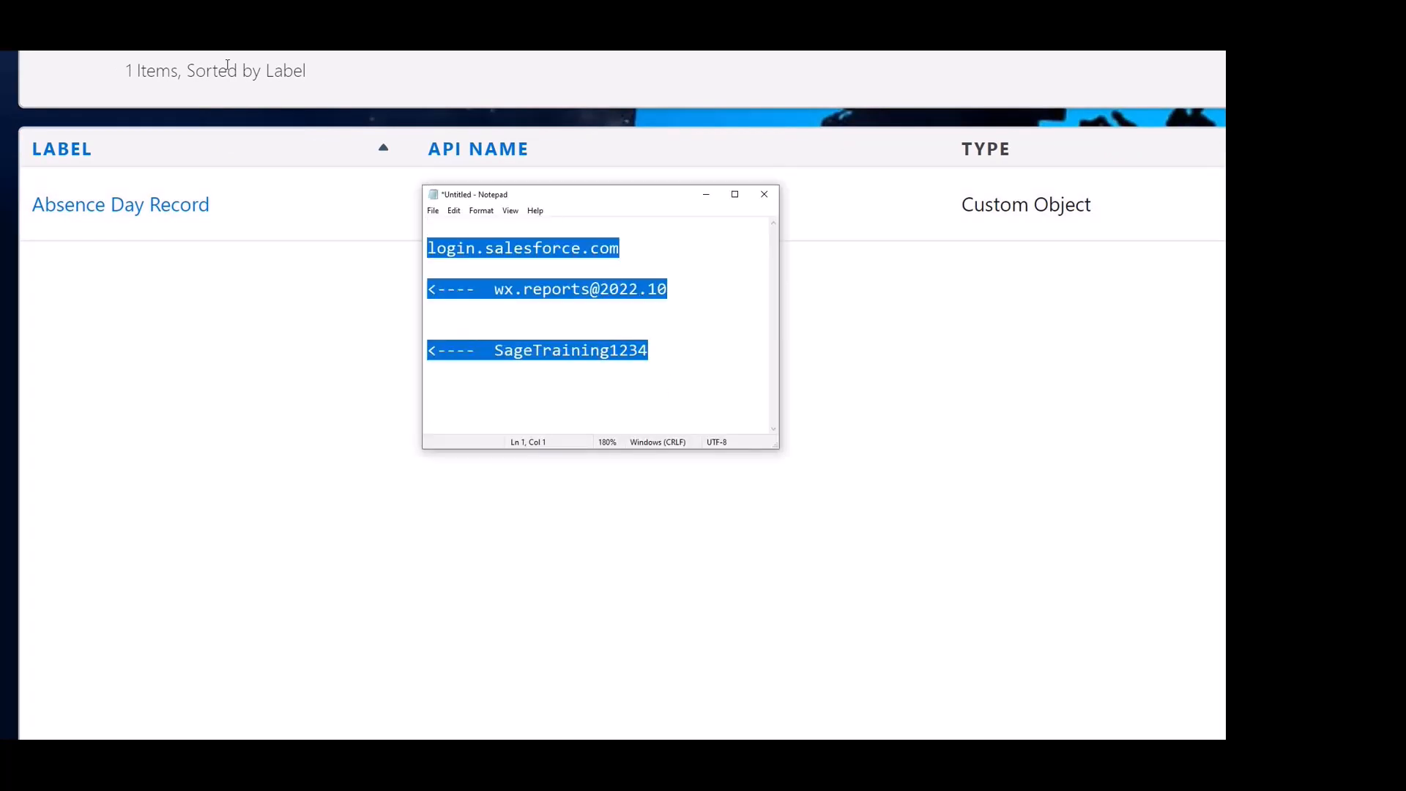
key("ctrl+v")
key("Return")
key("Return")
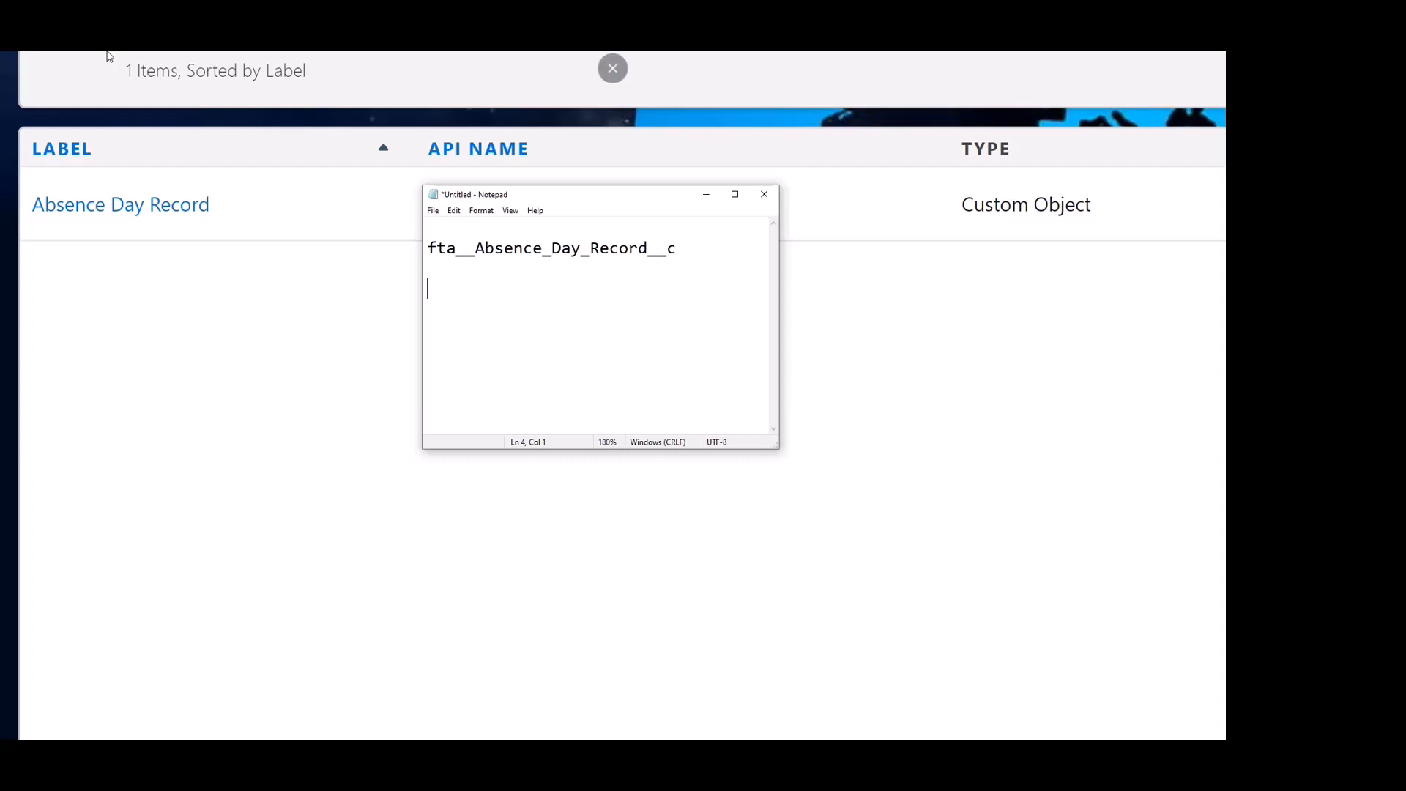
left_click(333, 346)
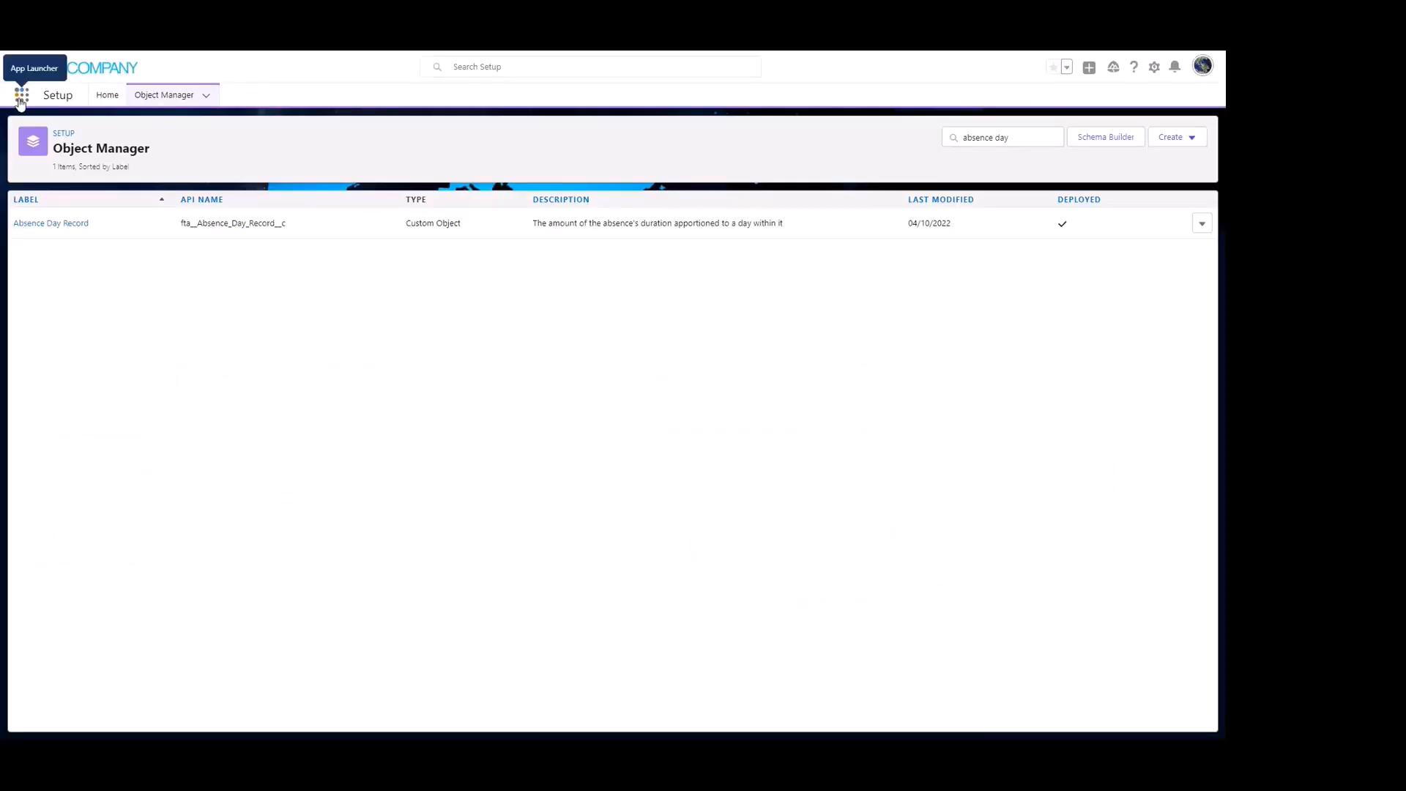
Switch to the People Admin+ app and start creating a new report in its Reports area.
left_click(21, 96)
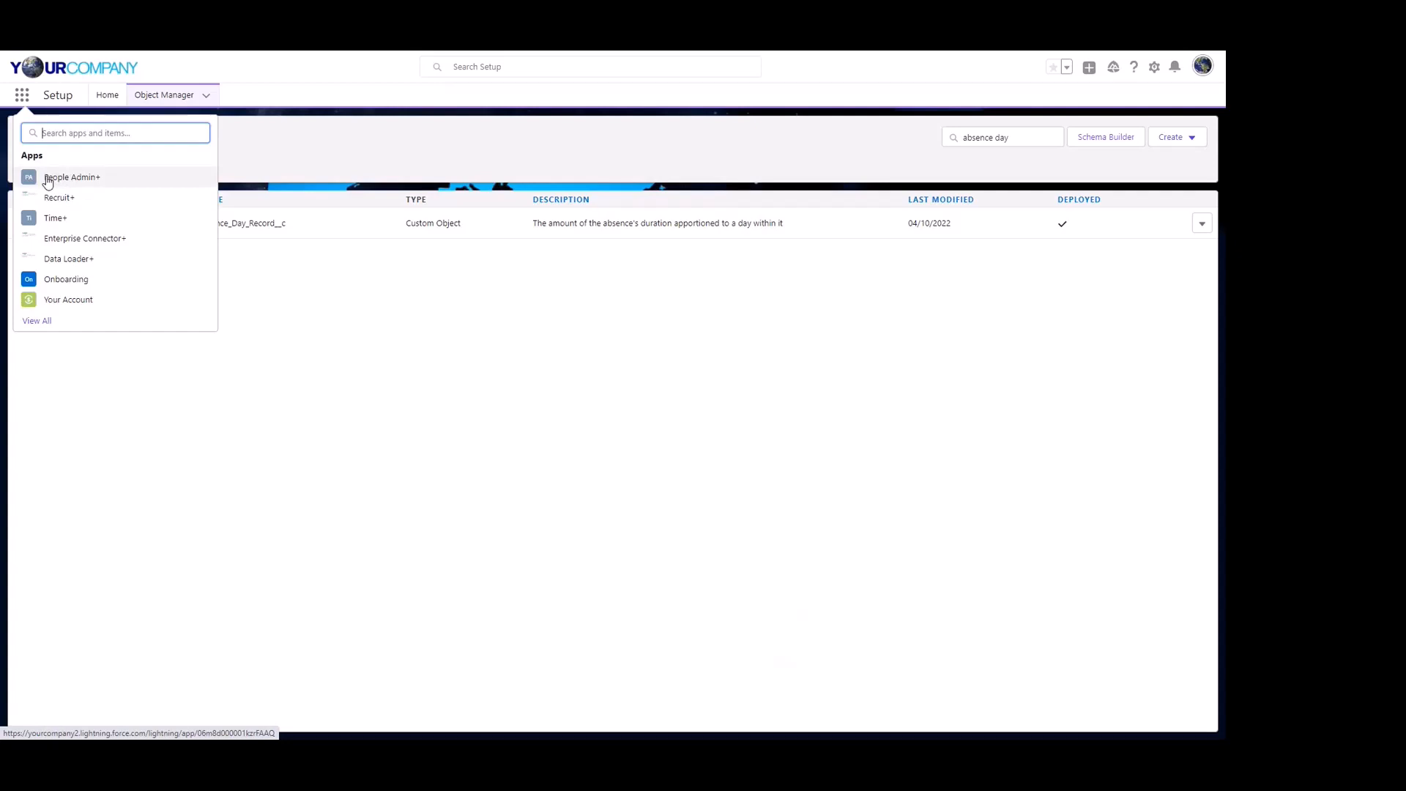
left_click(48, 181)
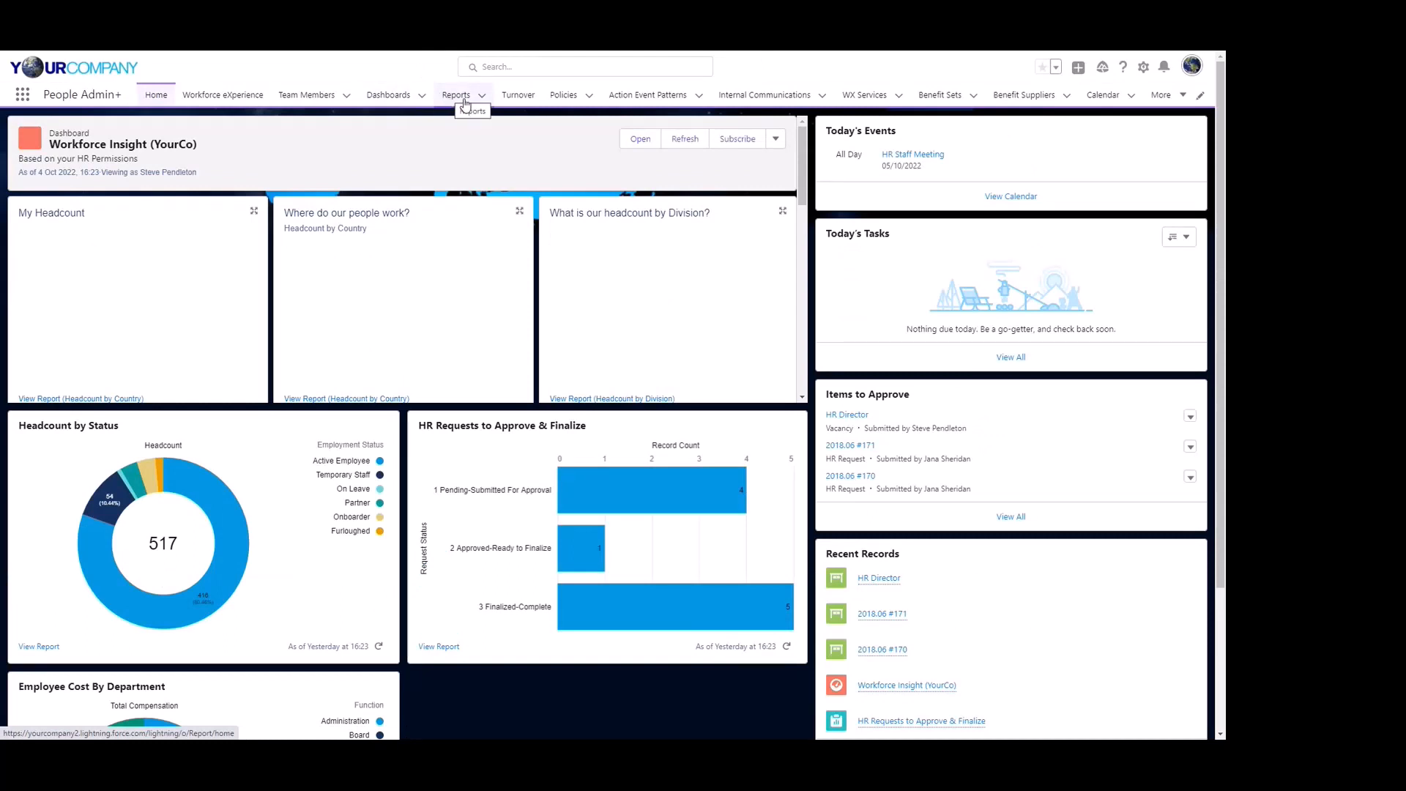
left_click(464, 97)
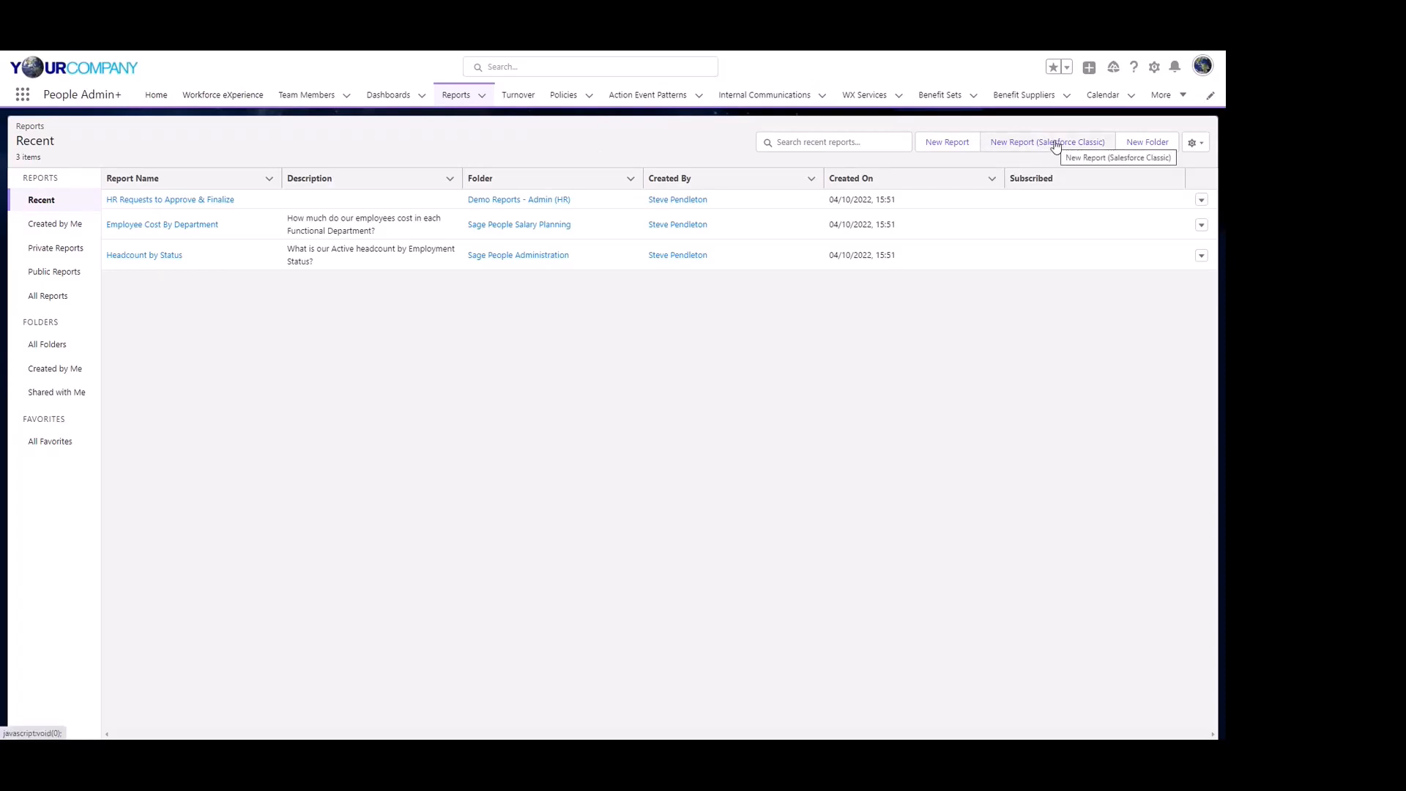
left_click(963, 144)
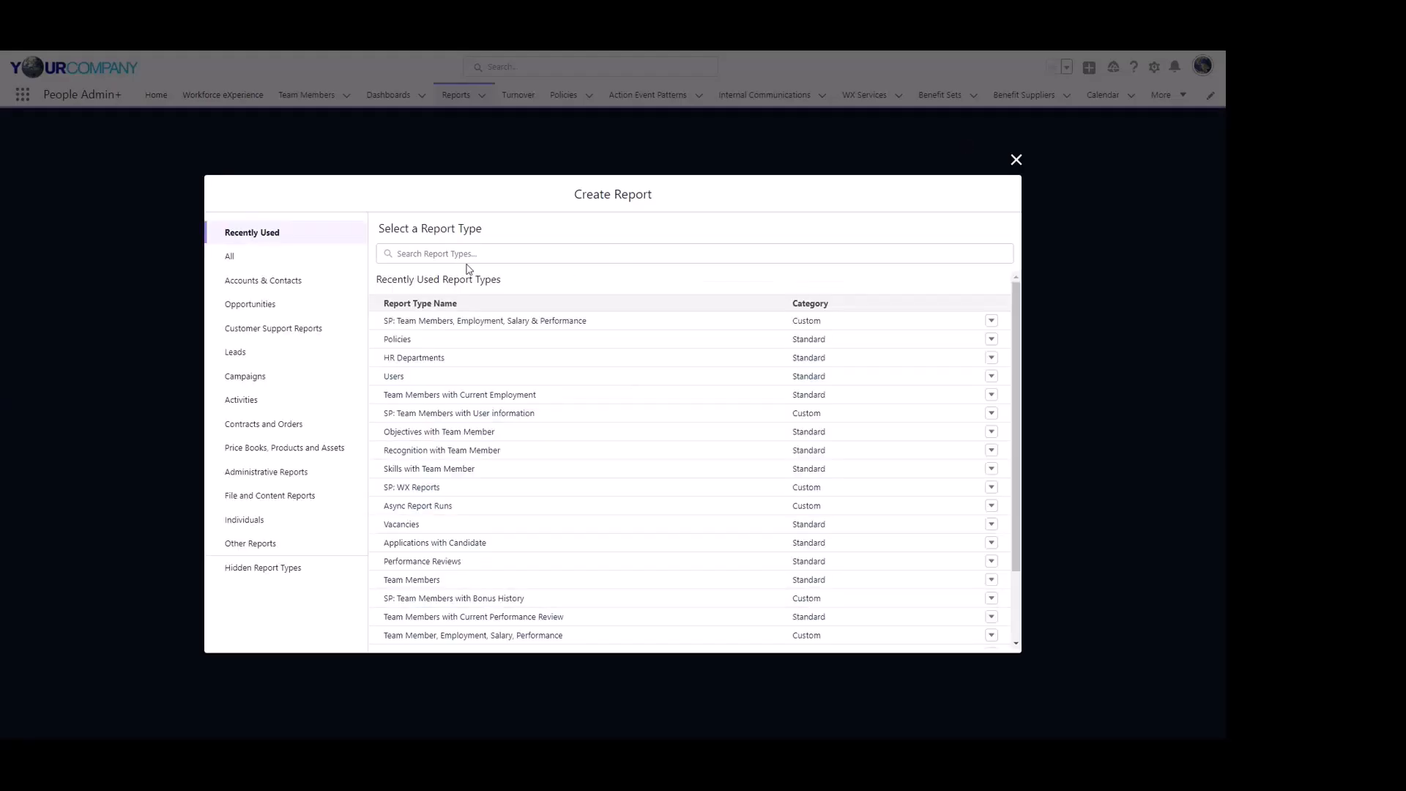
Search all report types for "wx report" and start the report from Report Type for WX Reports Course.
left_click(450, 251)
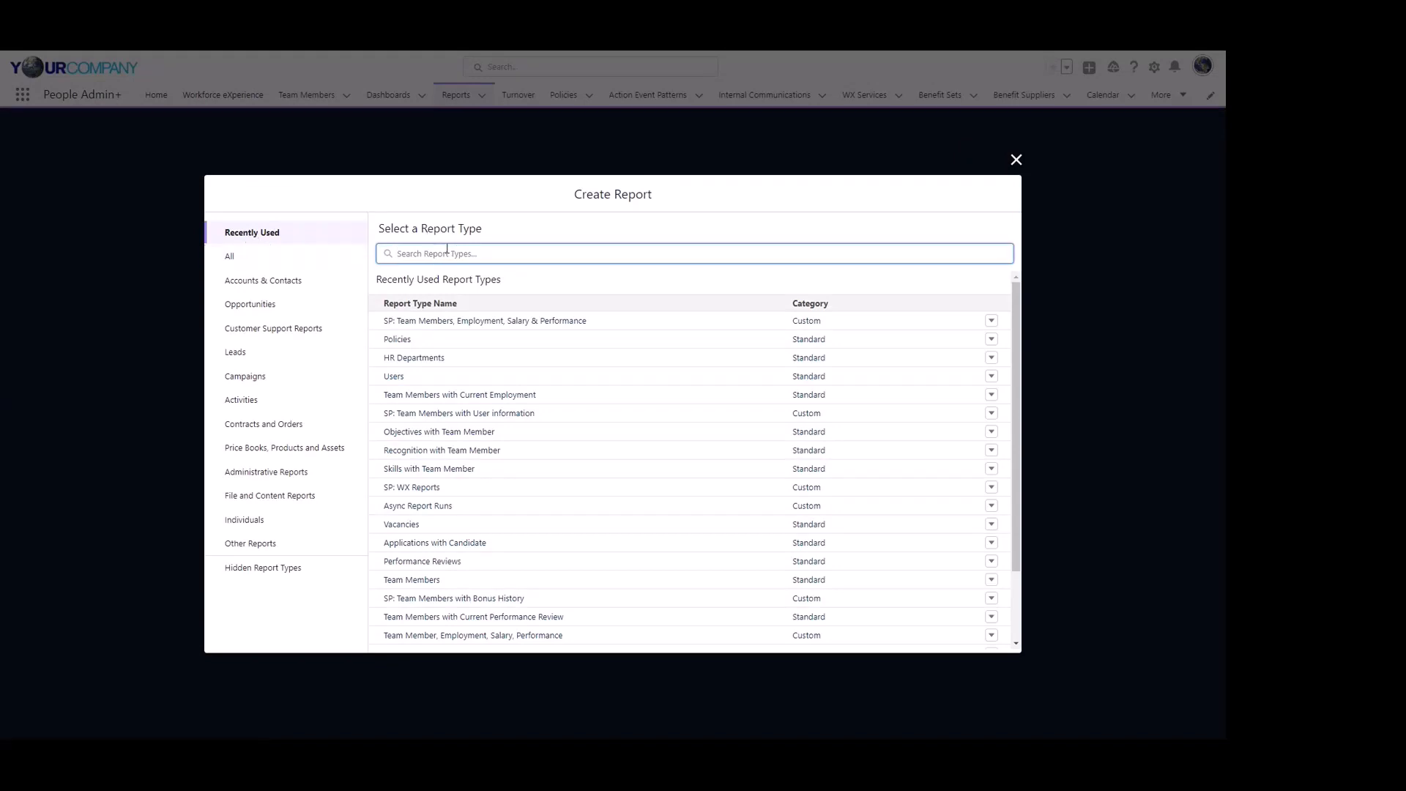
type("wx report")
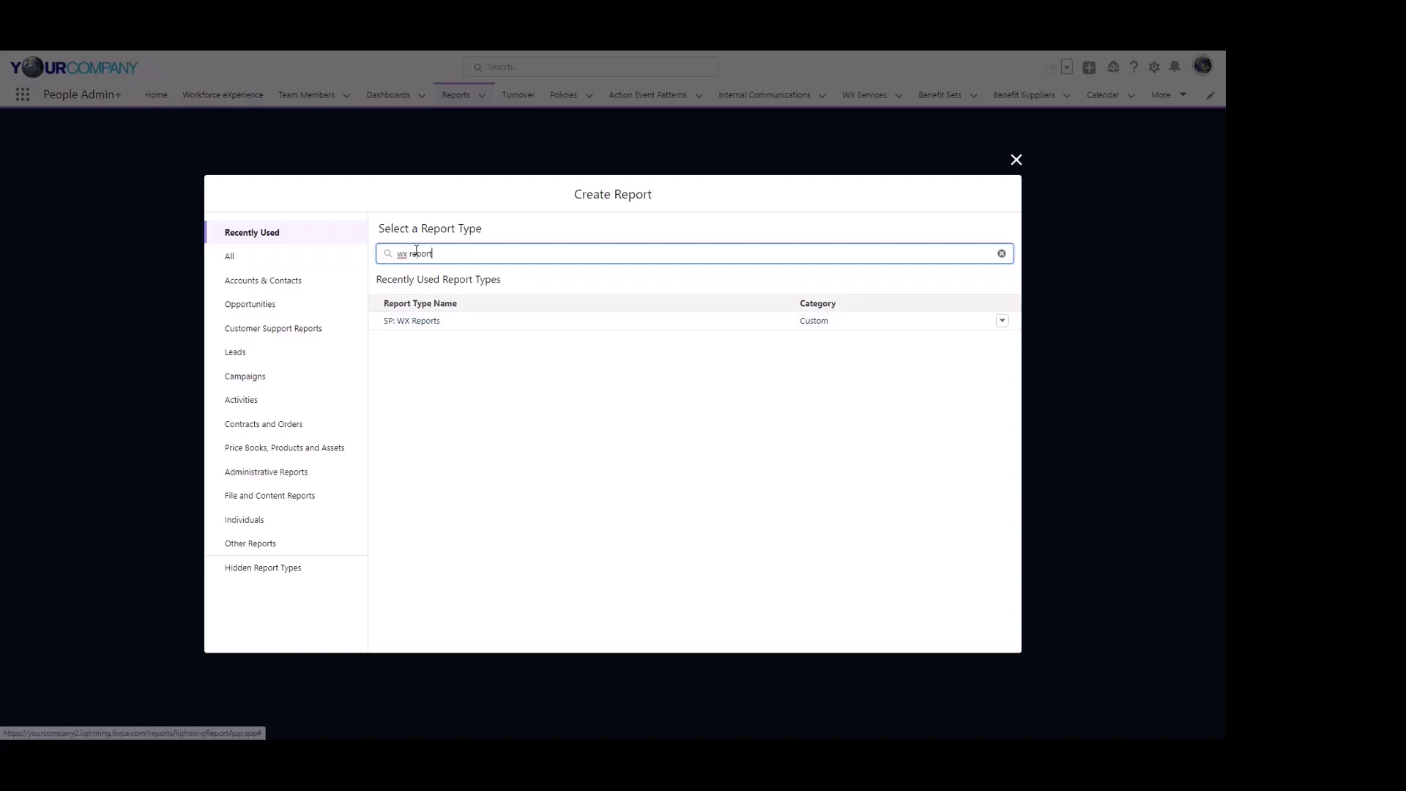
left_click(231, 259)
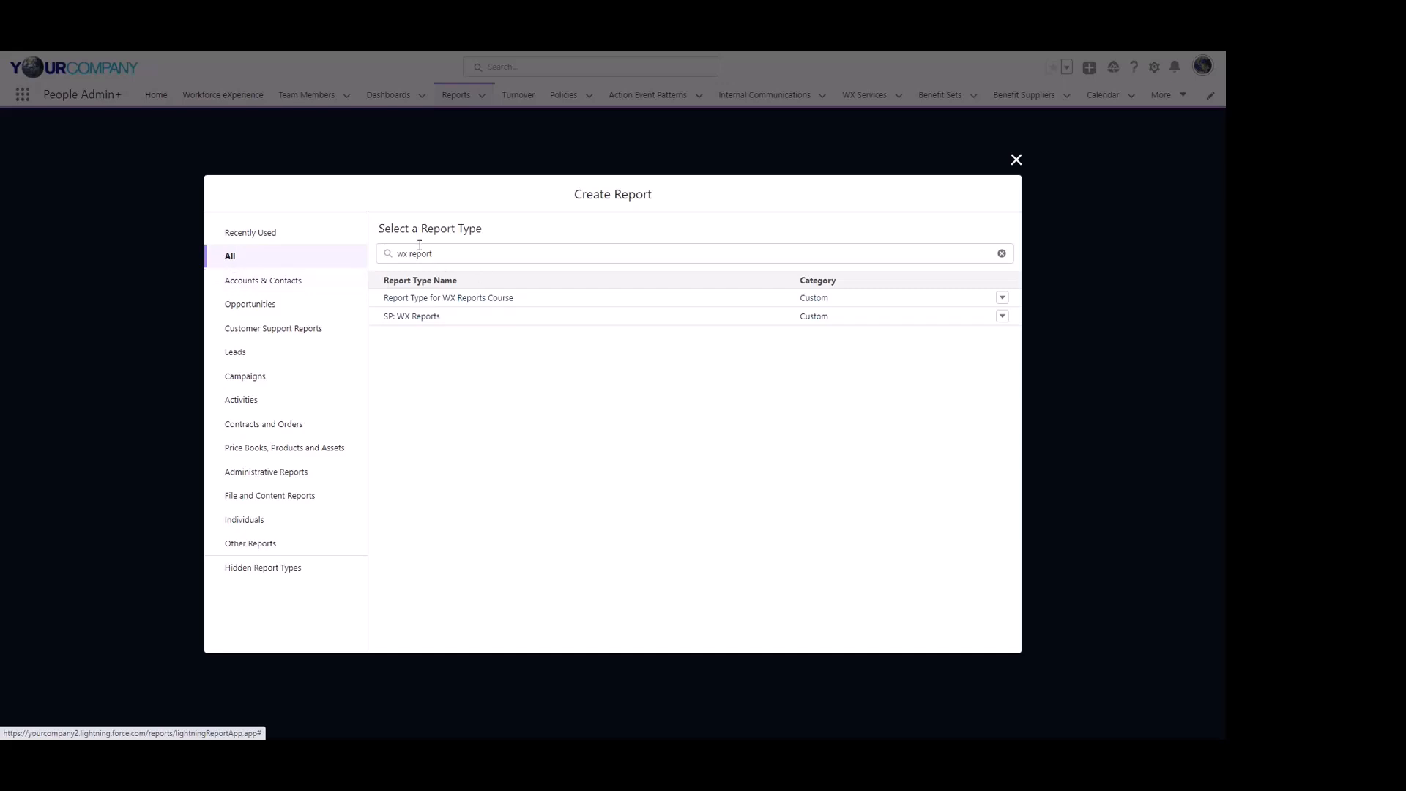
left_click(502, 302)
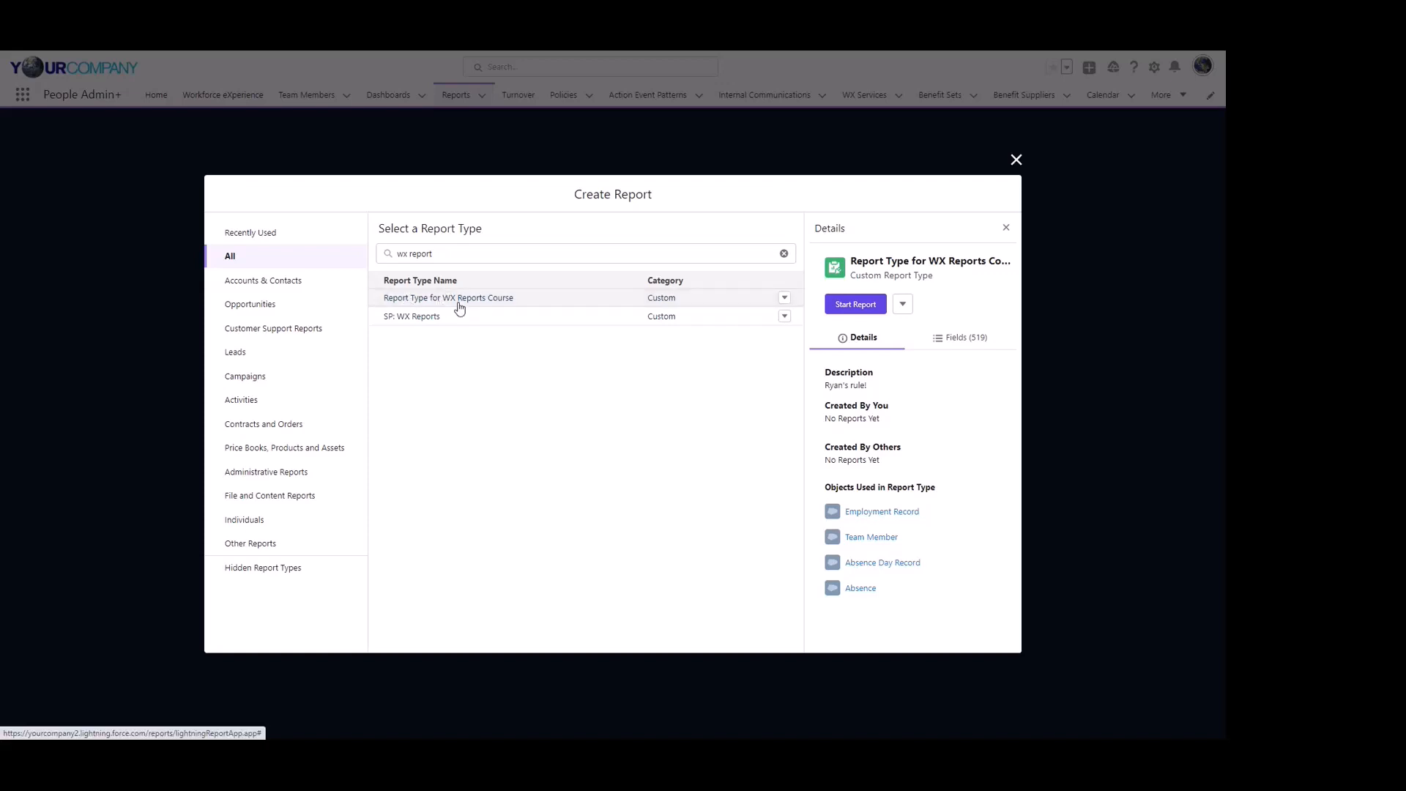
left_click(865, 308)
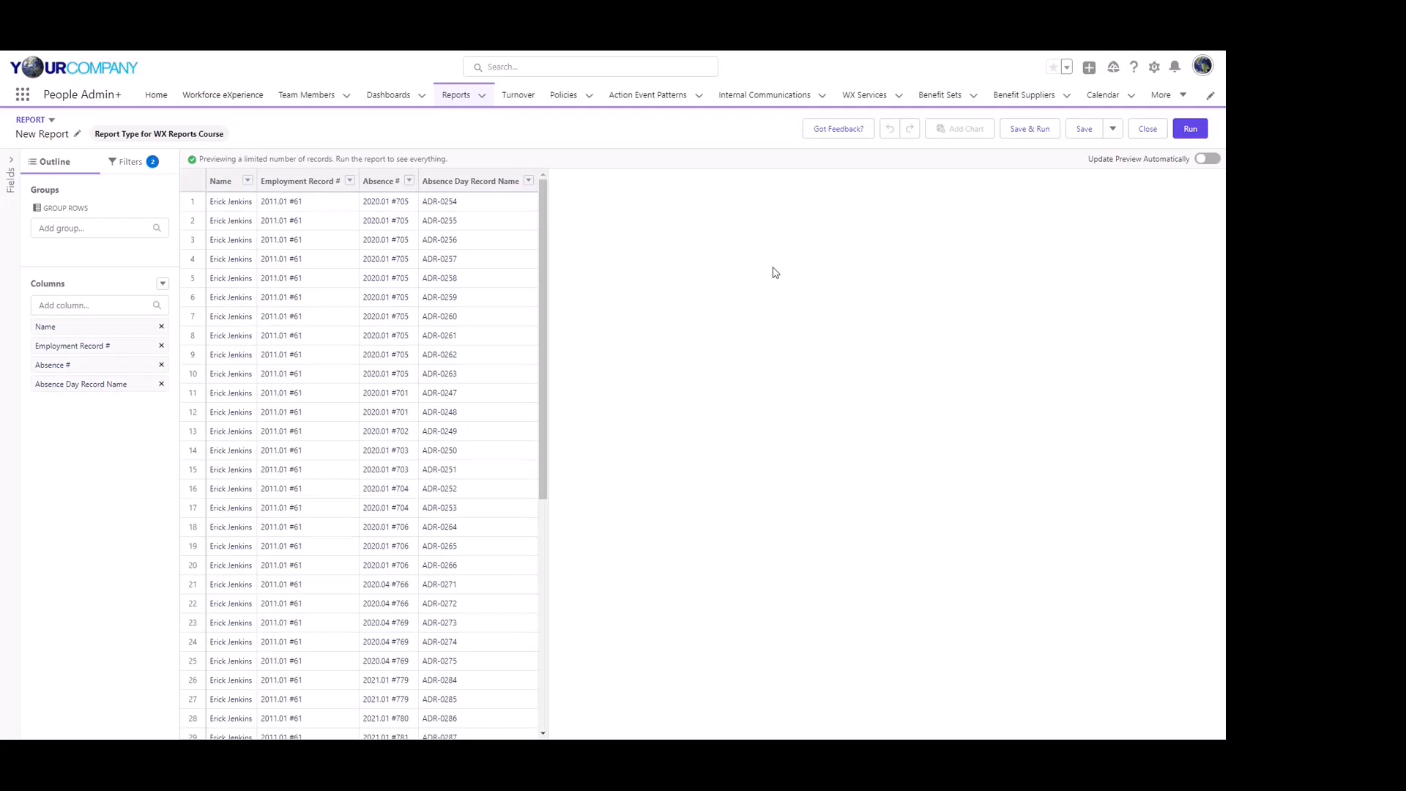
Set the report's Show Me filter to All team members.
left_click(133, 169)
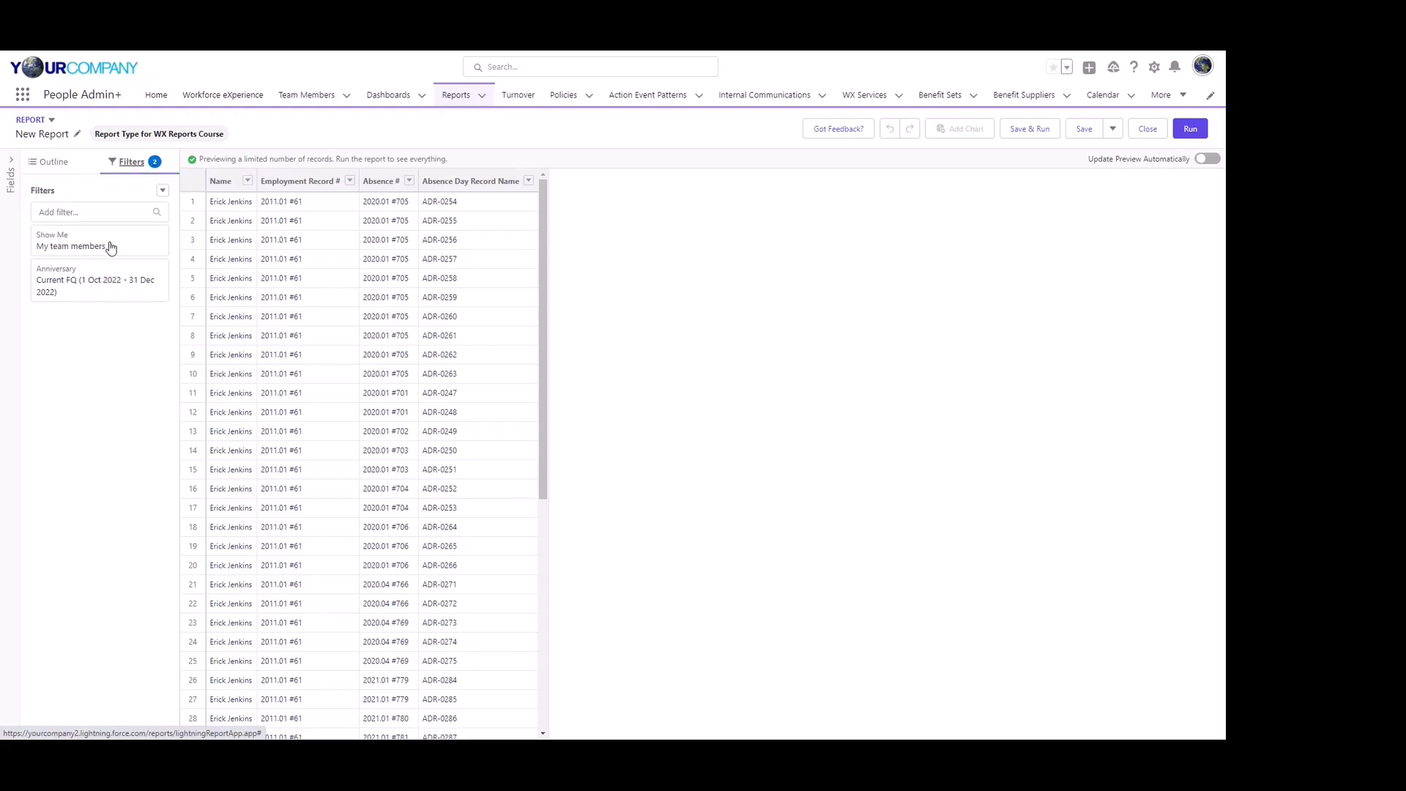
left_click(82, 247)
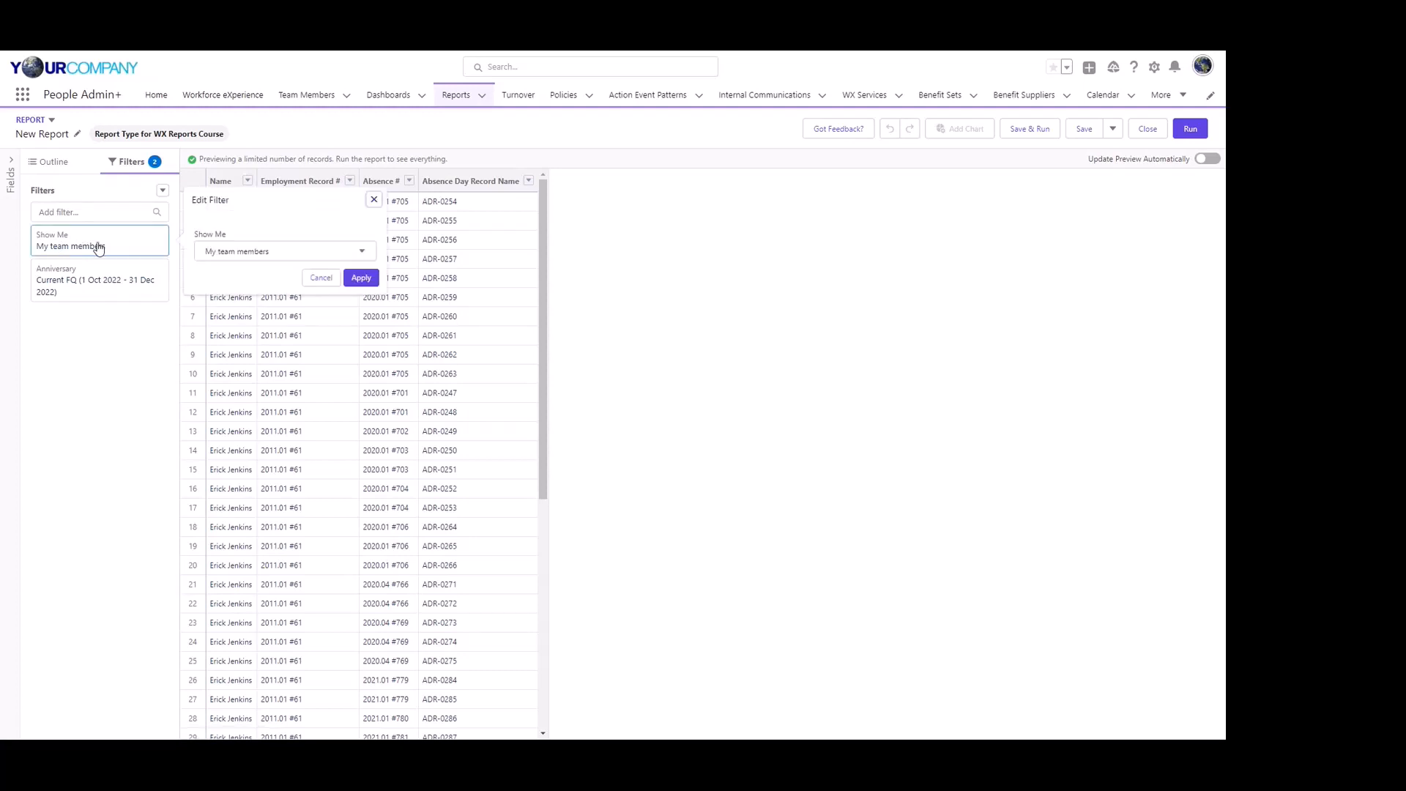
left_click(225, 257)
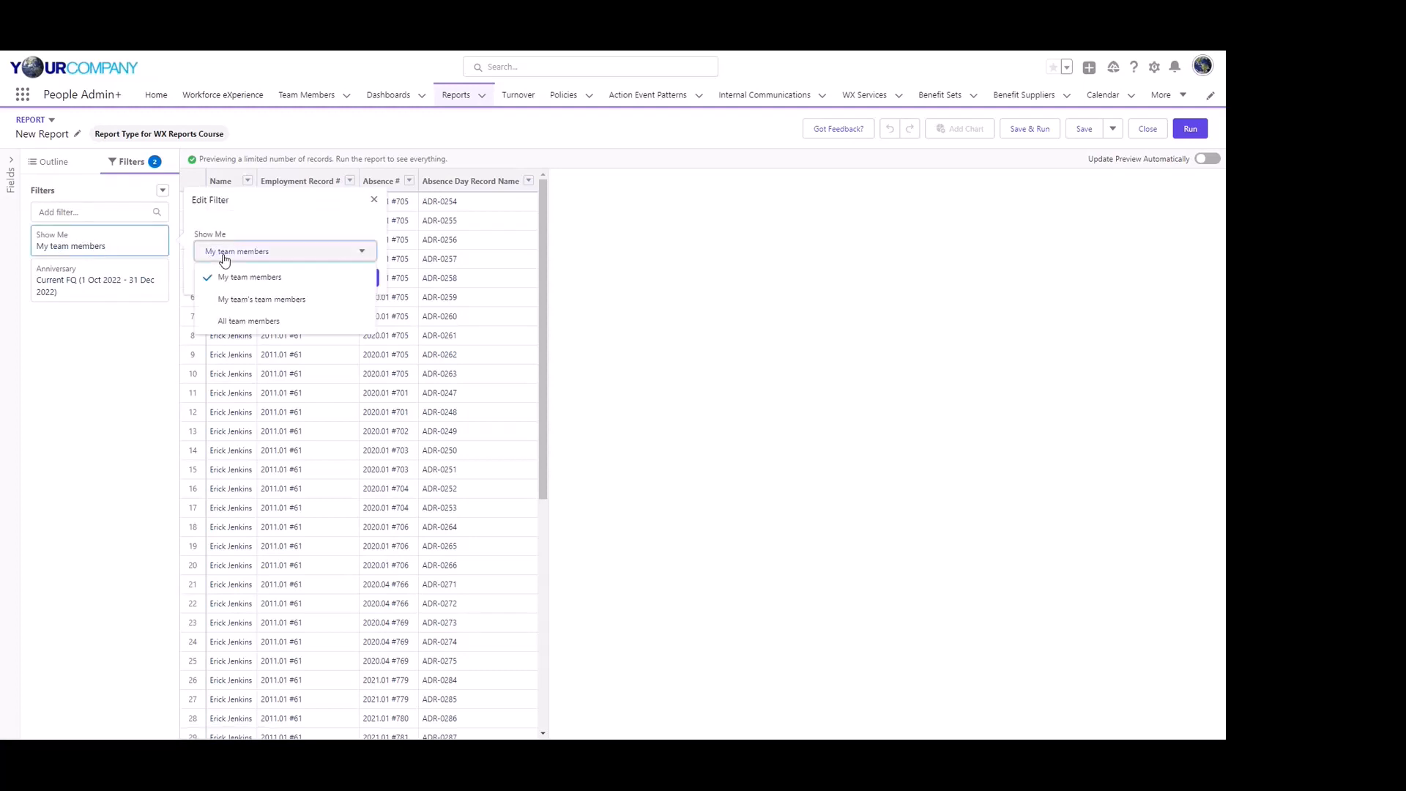
left_click(263, 321)
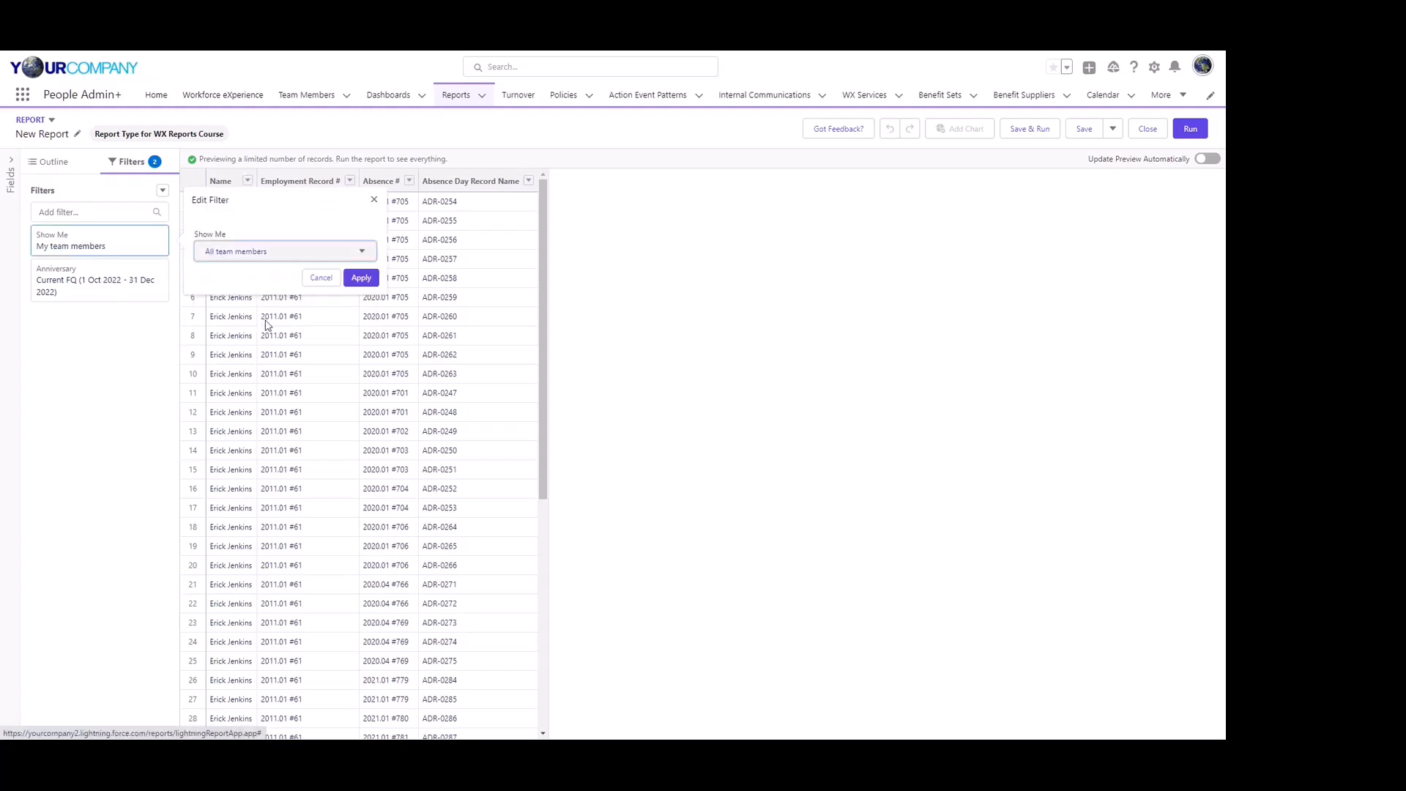
left_click(362, 279)
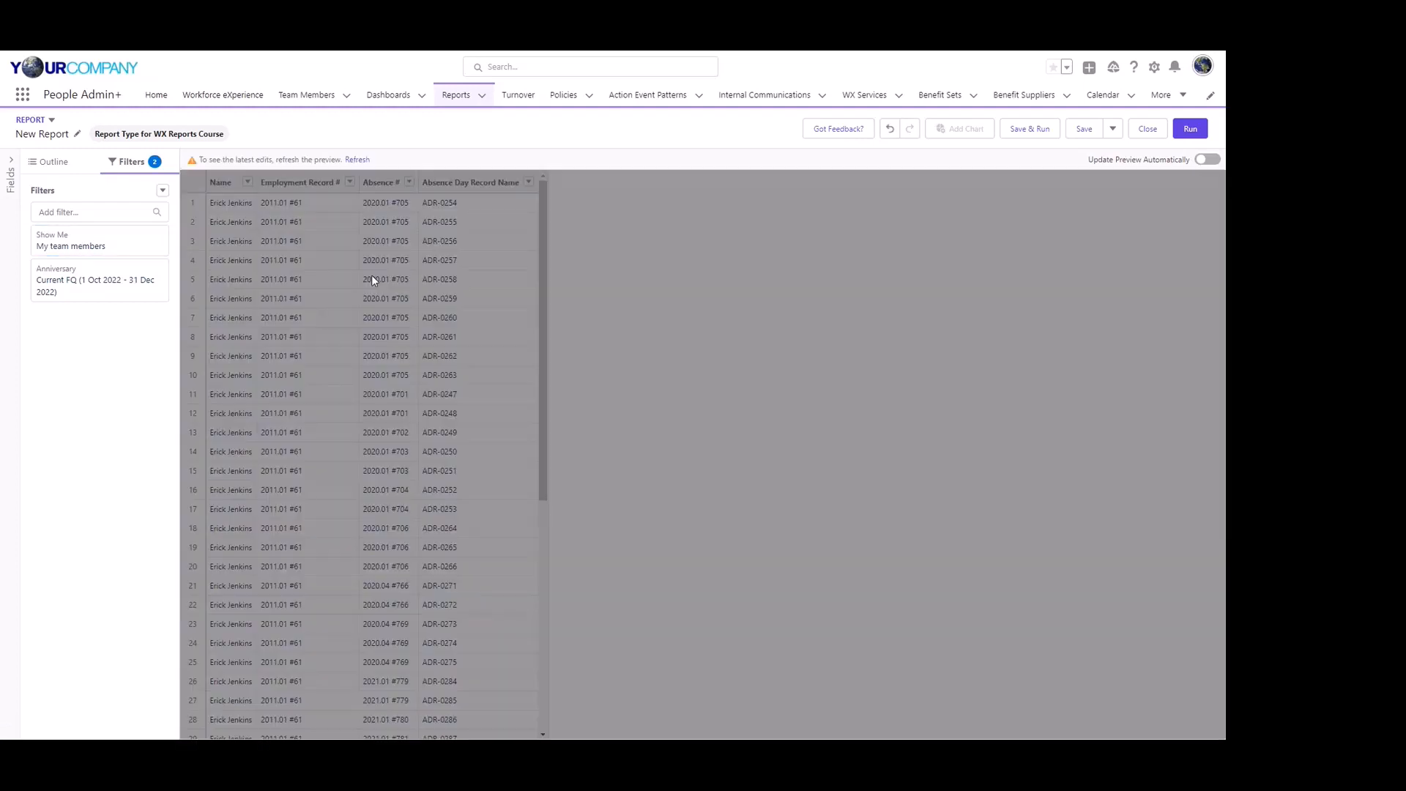
Set the Anniversary date filter's range to All Time and turn on automatic preview updates.
left_click(77, 279)
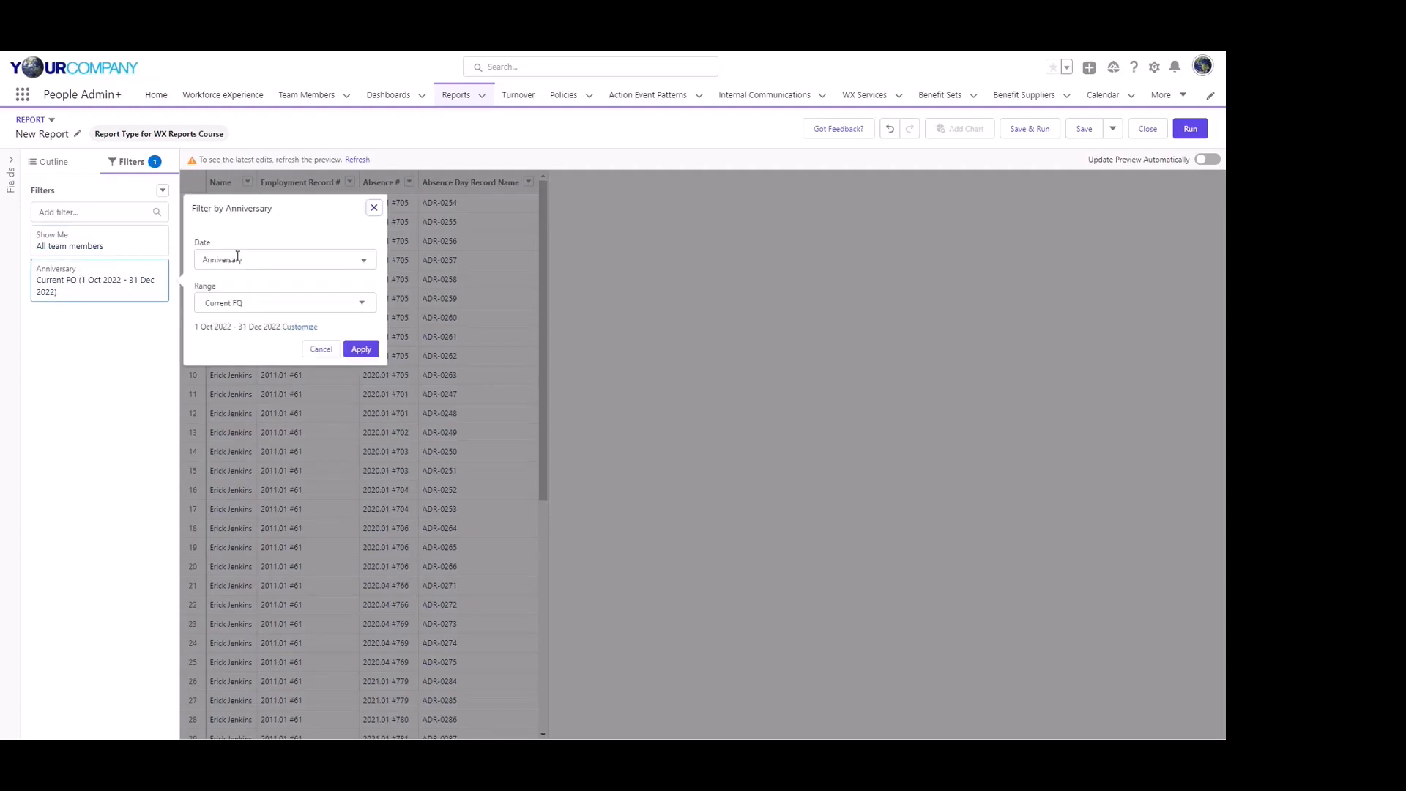
left_click(231, 305)
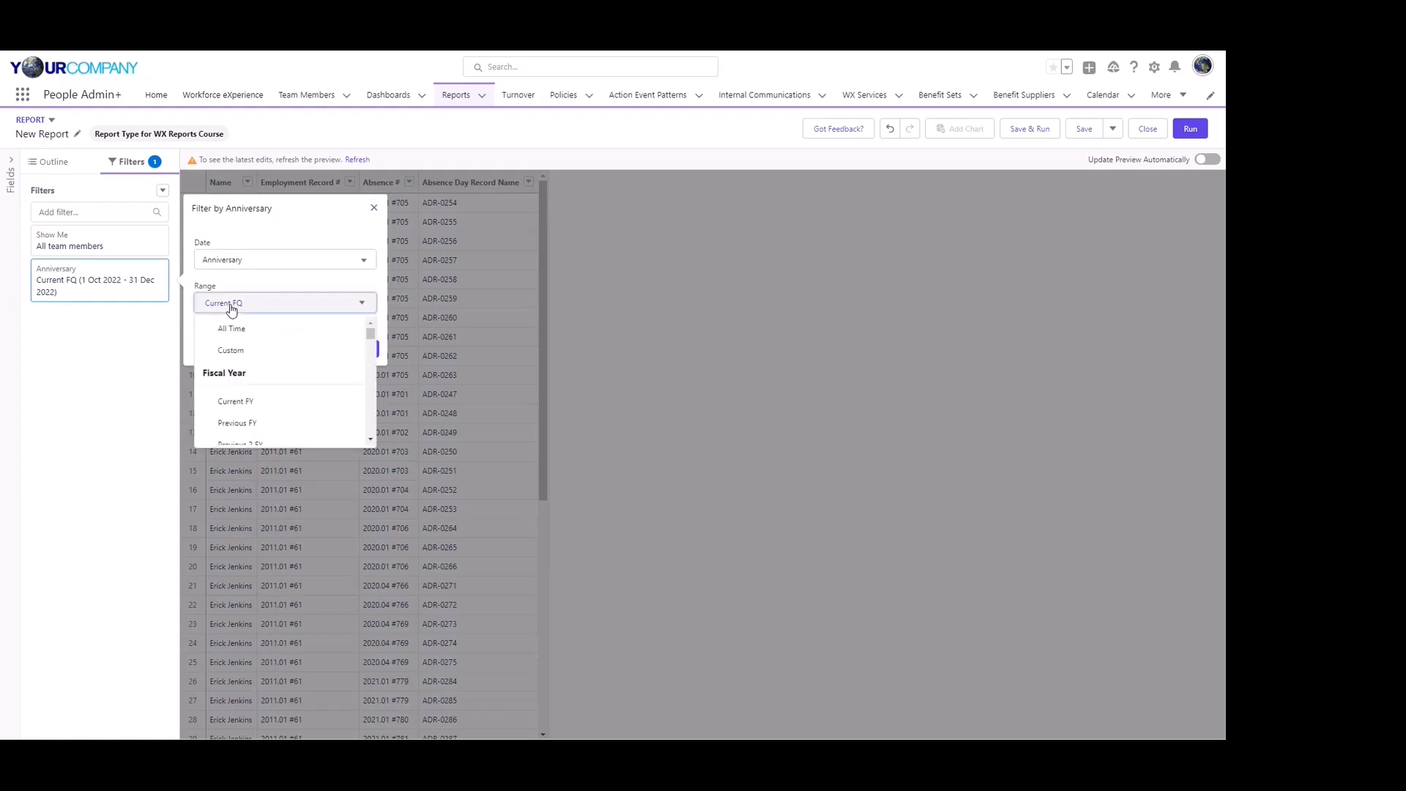
left_click(237, 331)
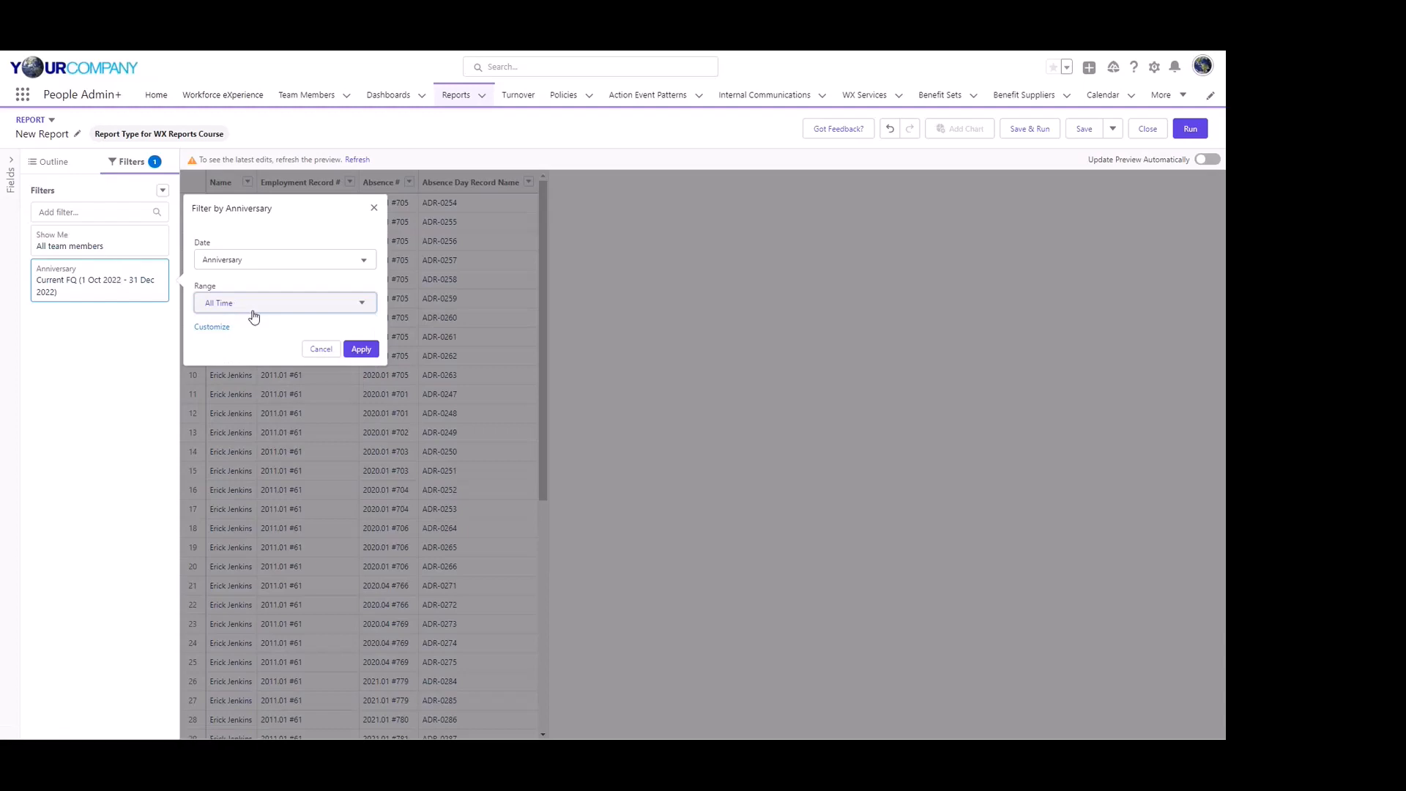
left_click(358, 347)
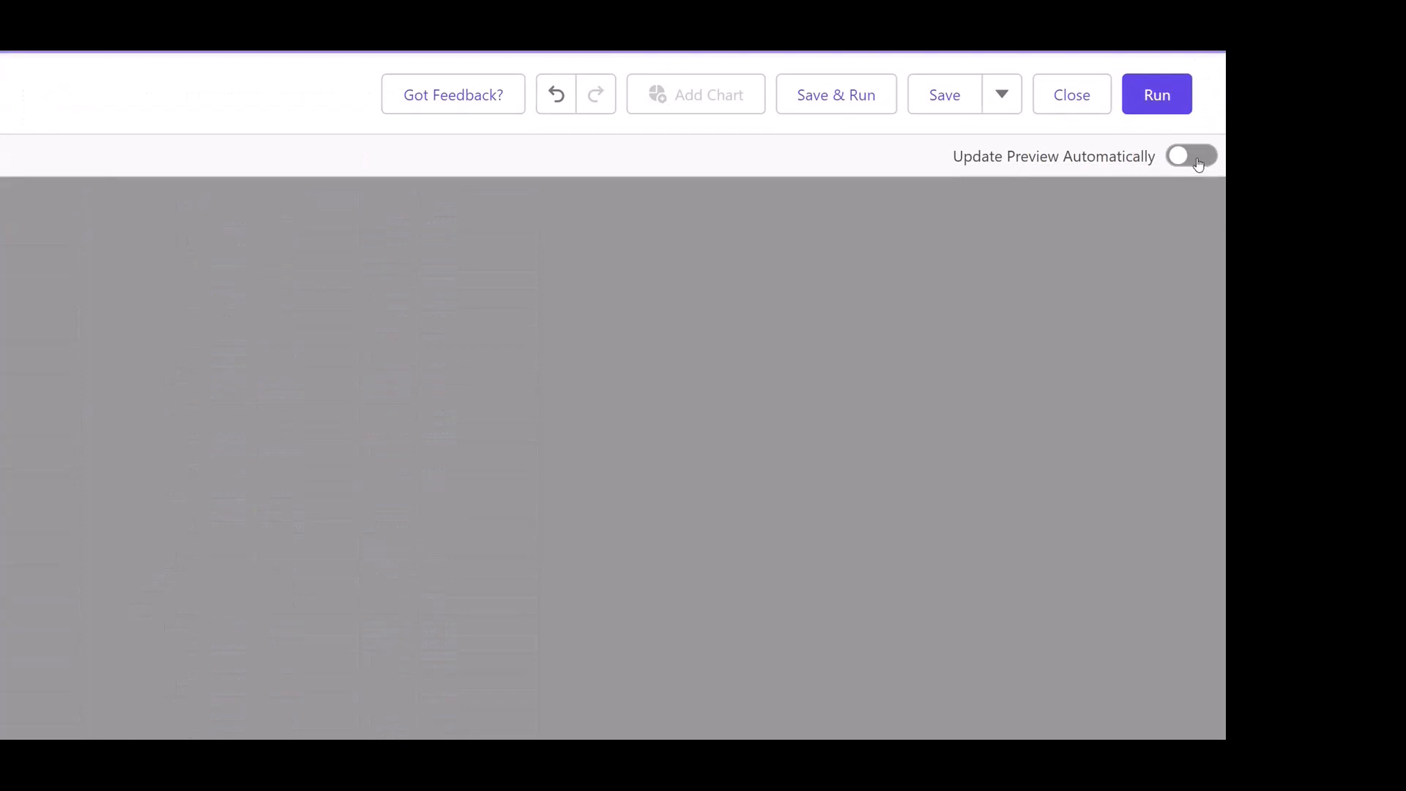
left_click(1198, 161)
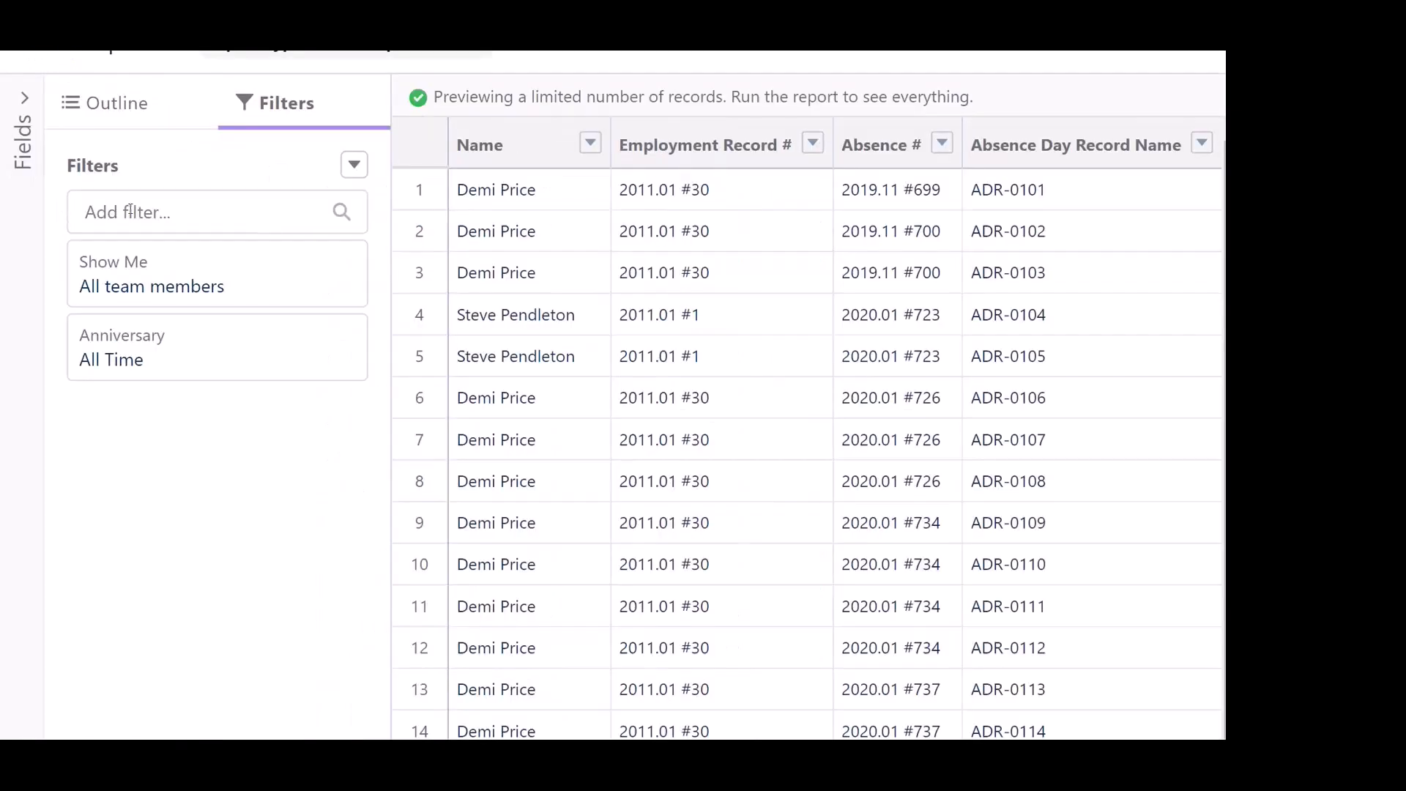
Add a filter on the absence day record's Day field, set to greater or equal to the relative date 90 days ago.
left_click(130, 211)
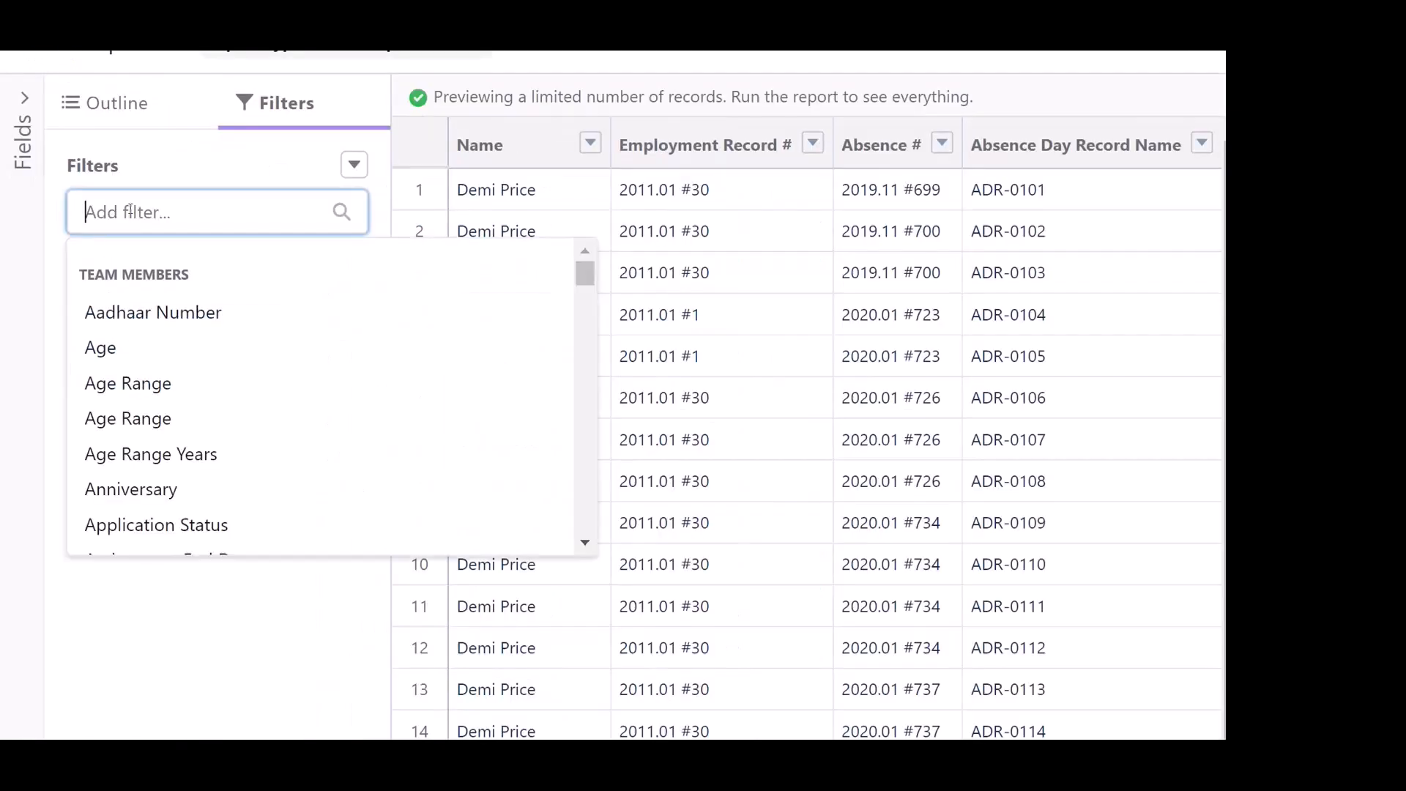
type("day")
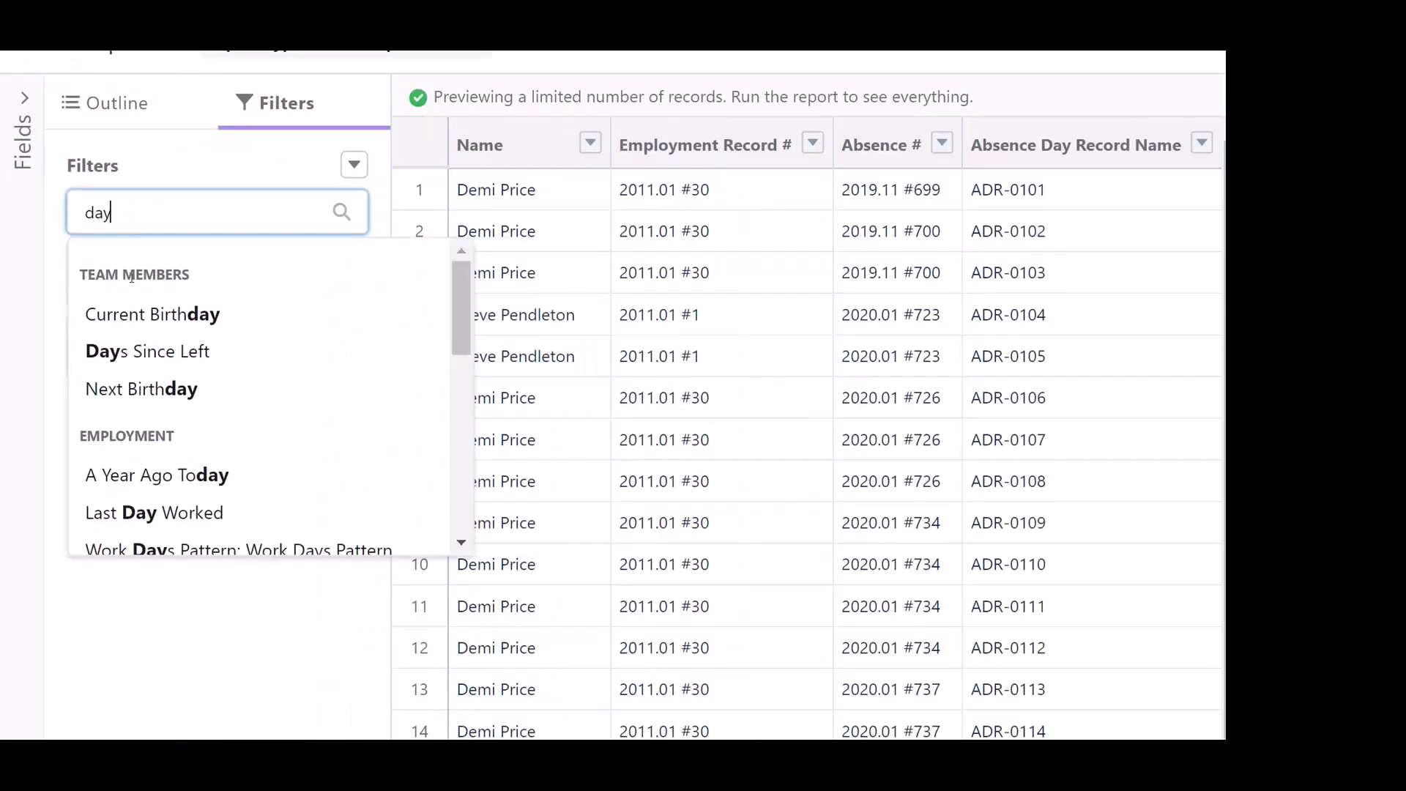
scroll(156, 395, "down", 1)
scroll(156, 396, "down", 10)
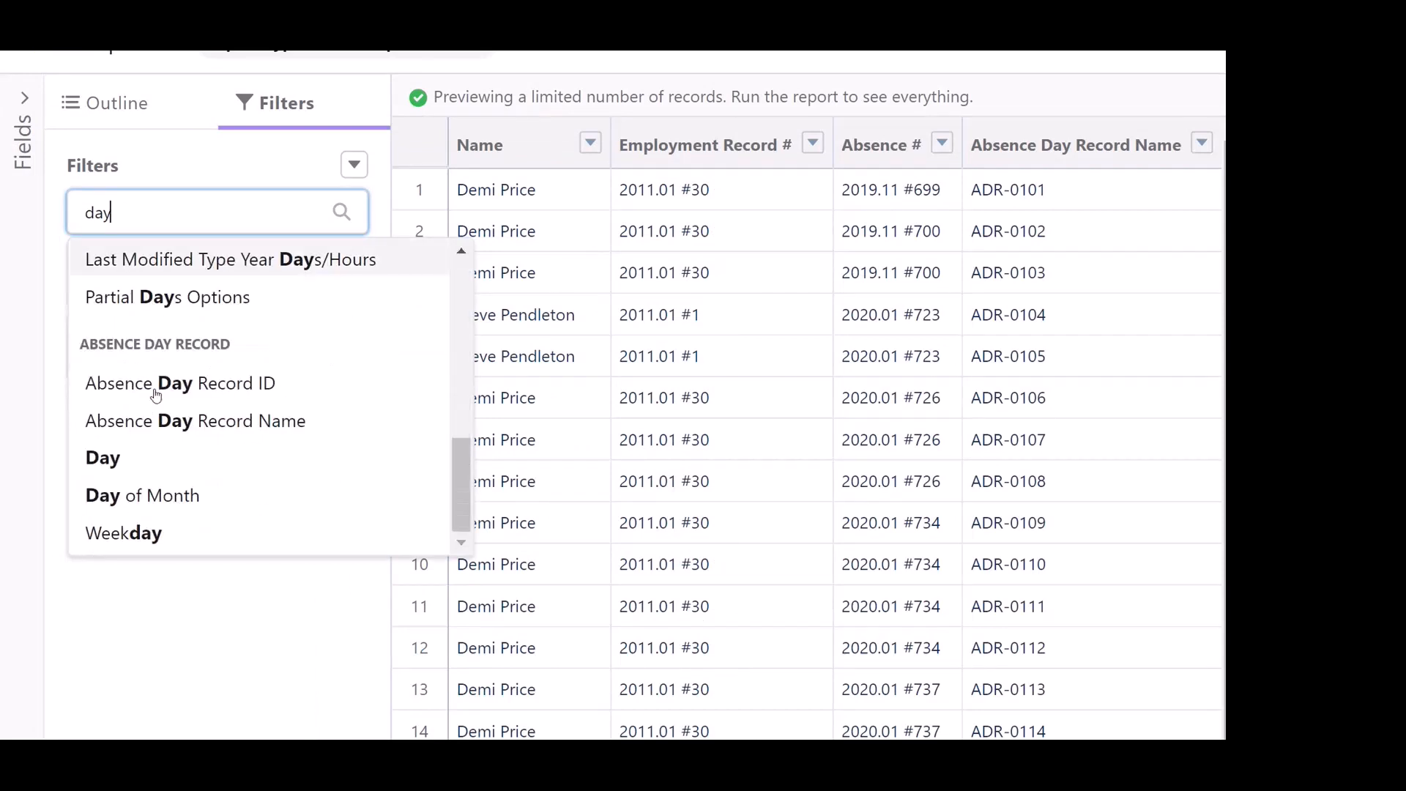
left_click(141, 462)
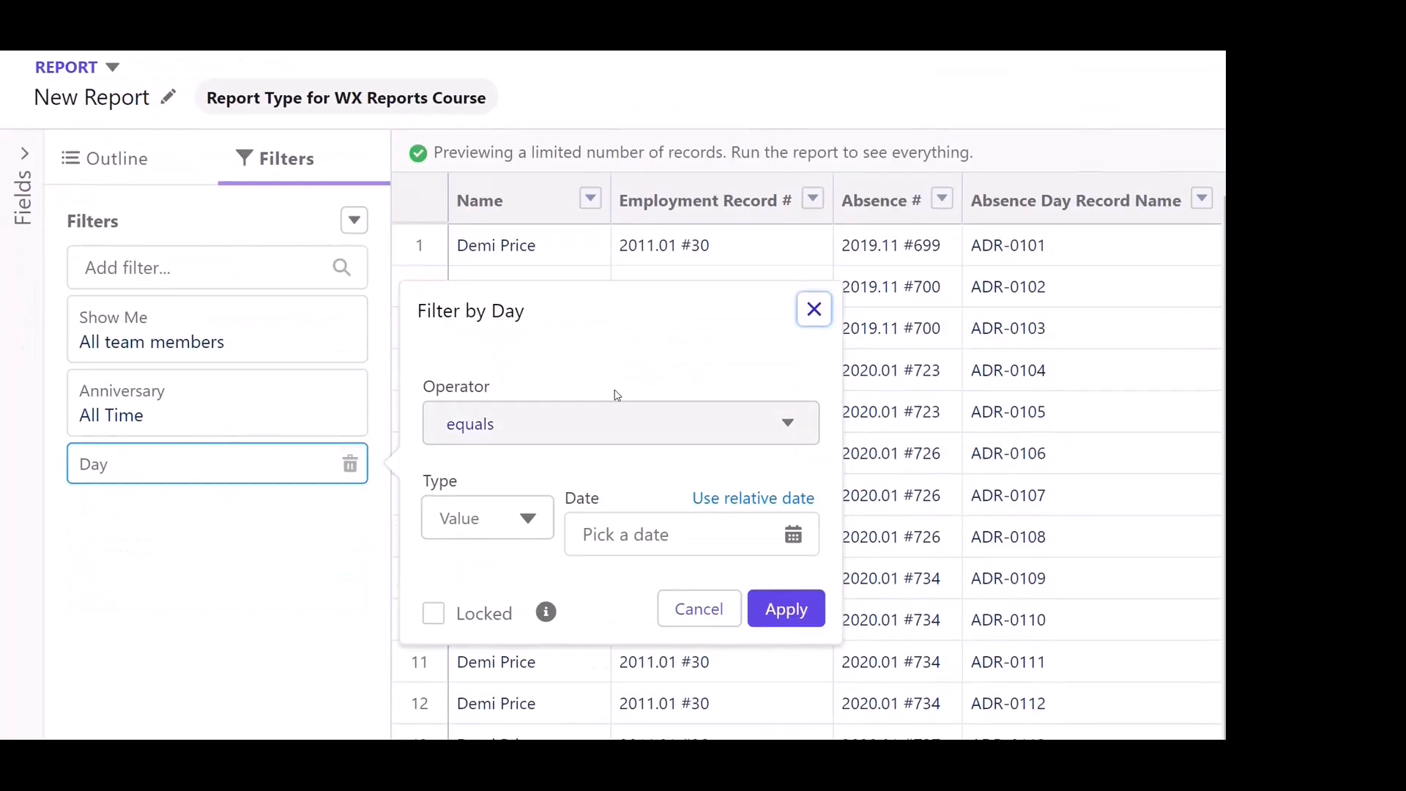
left_click(489, 430)
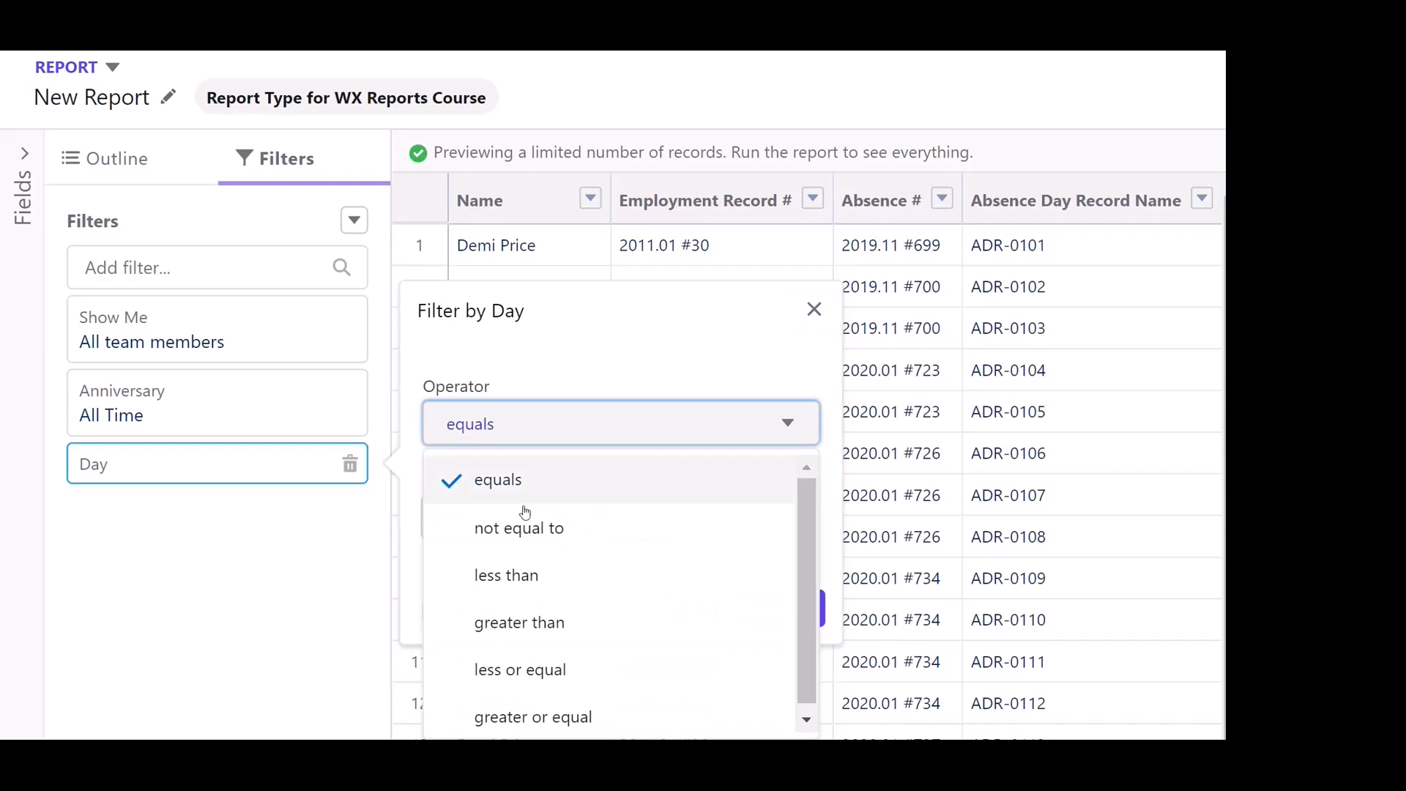
left_click(533, 709)
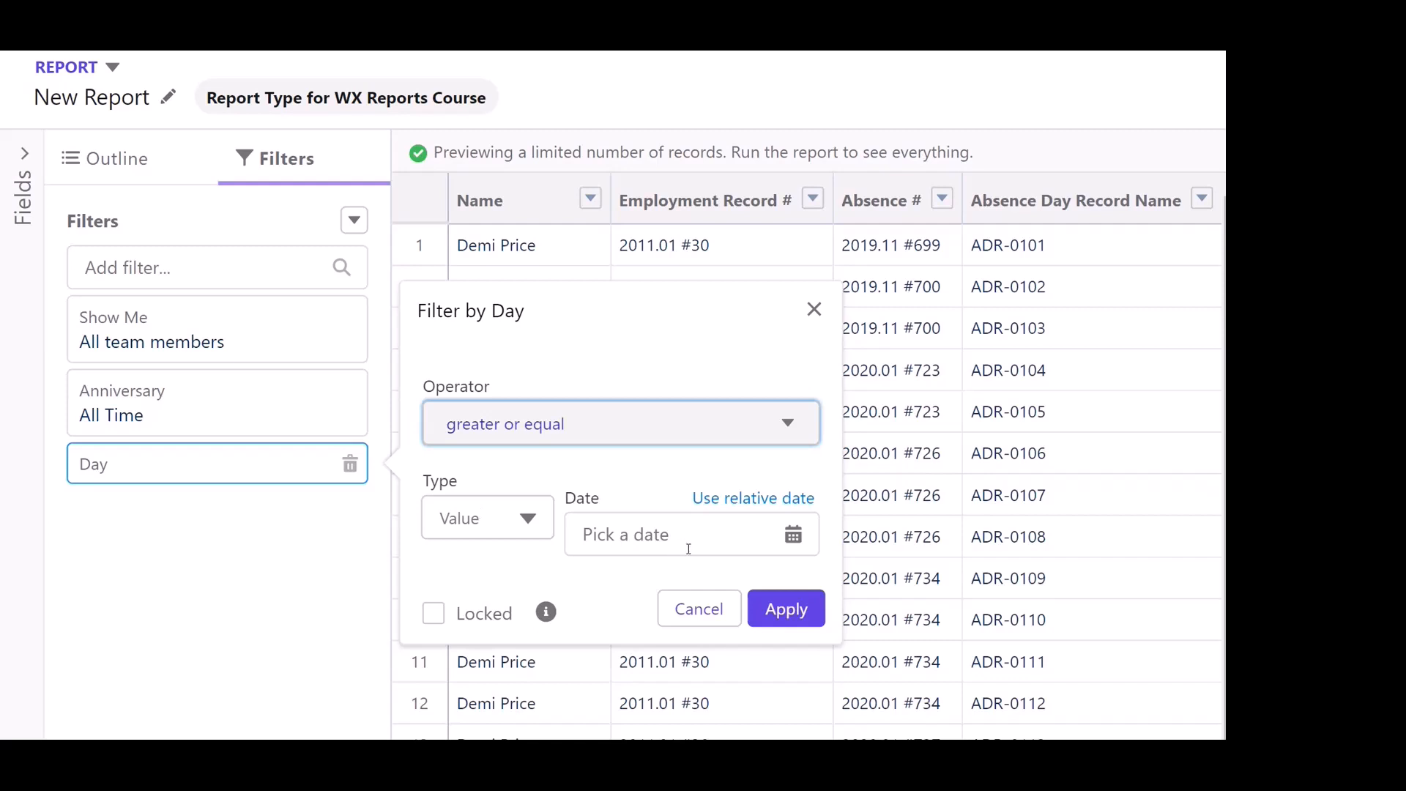
left_click(752, 501)
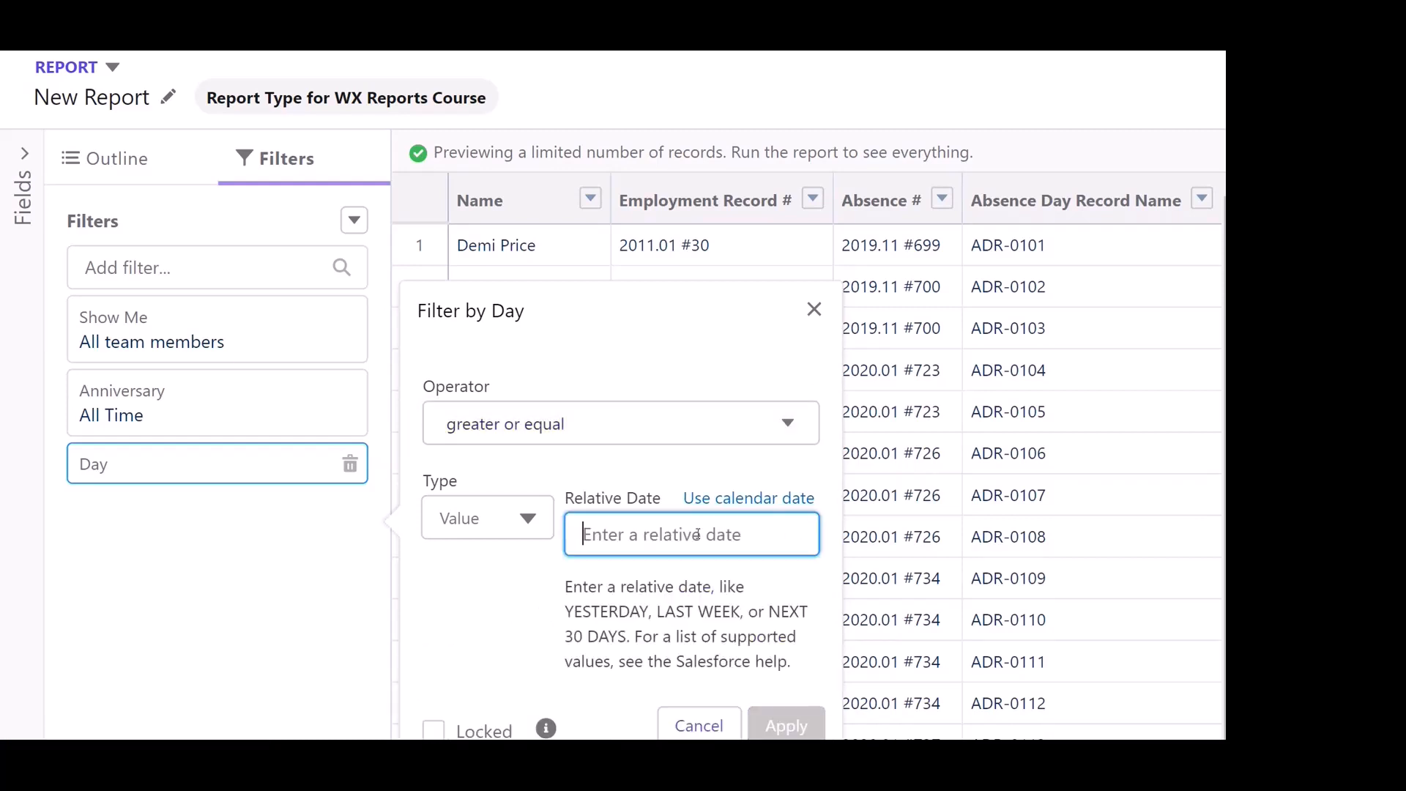
type("90 days ago")
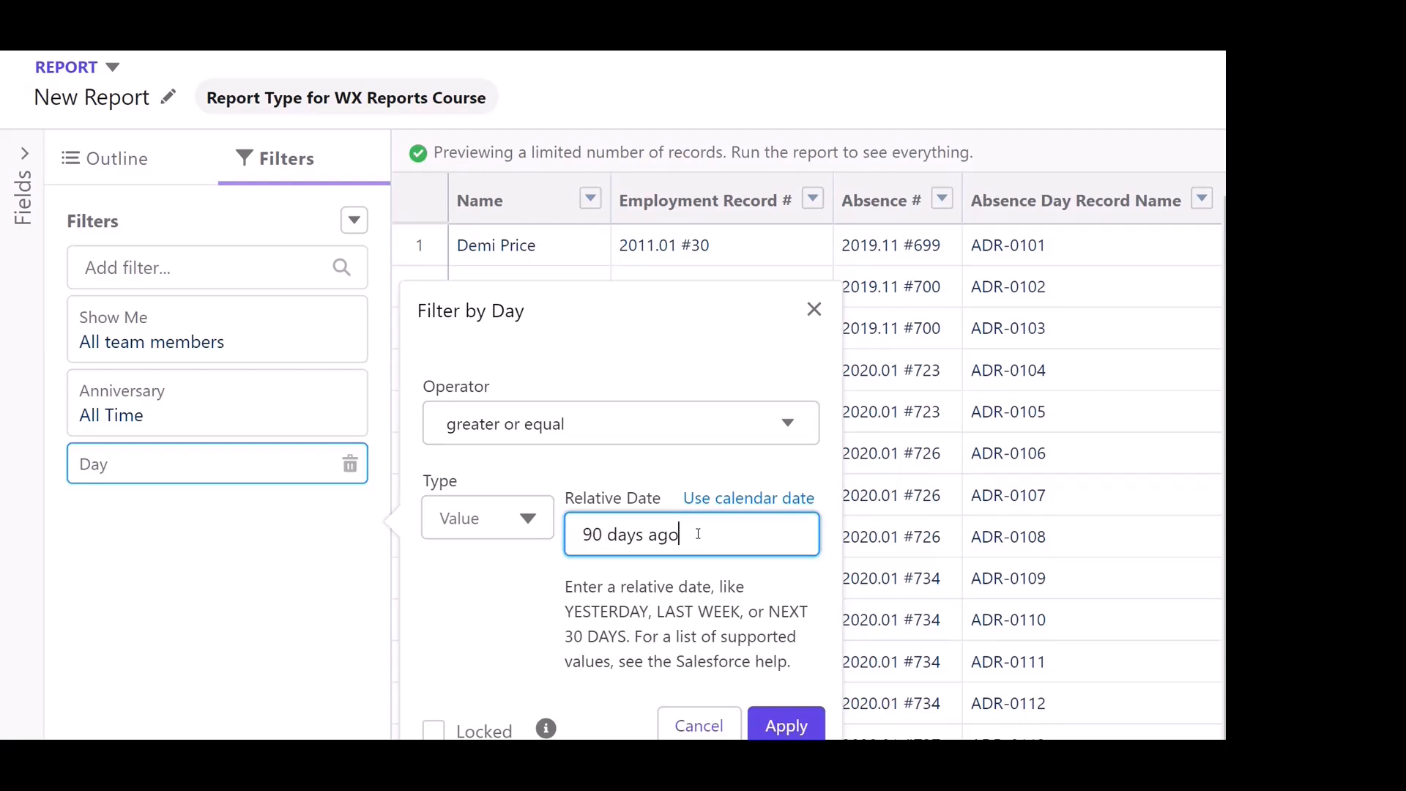
scroll(698, 534, "down", 1)
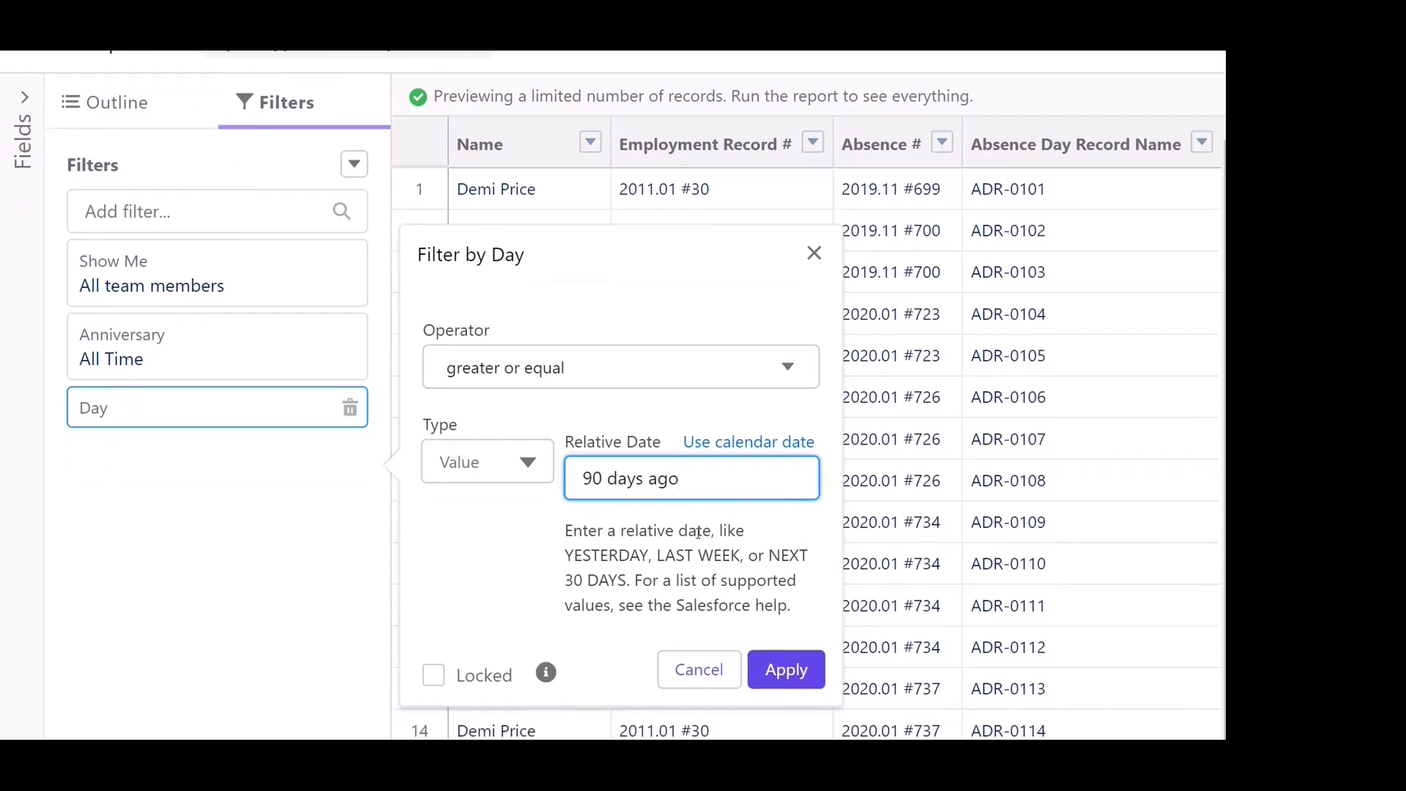
left_click(788, 671)
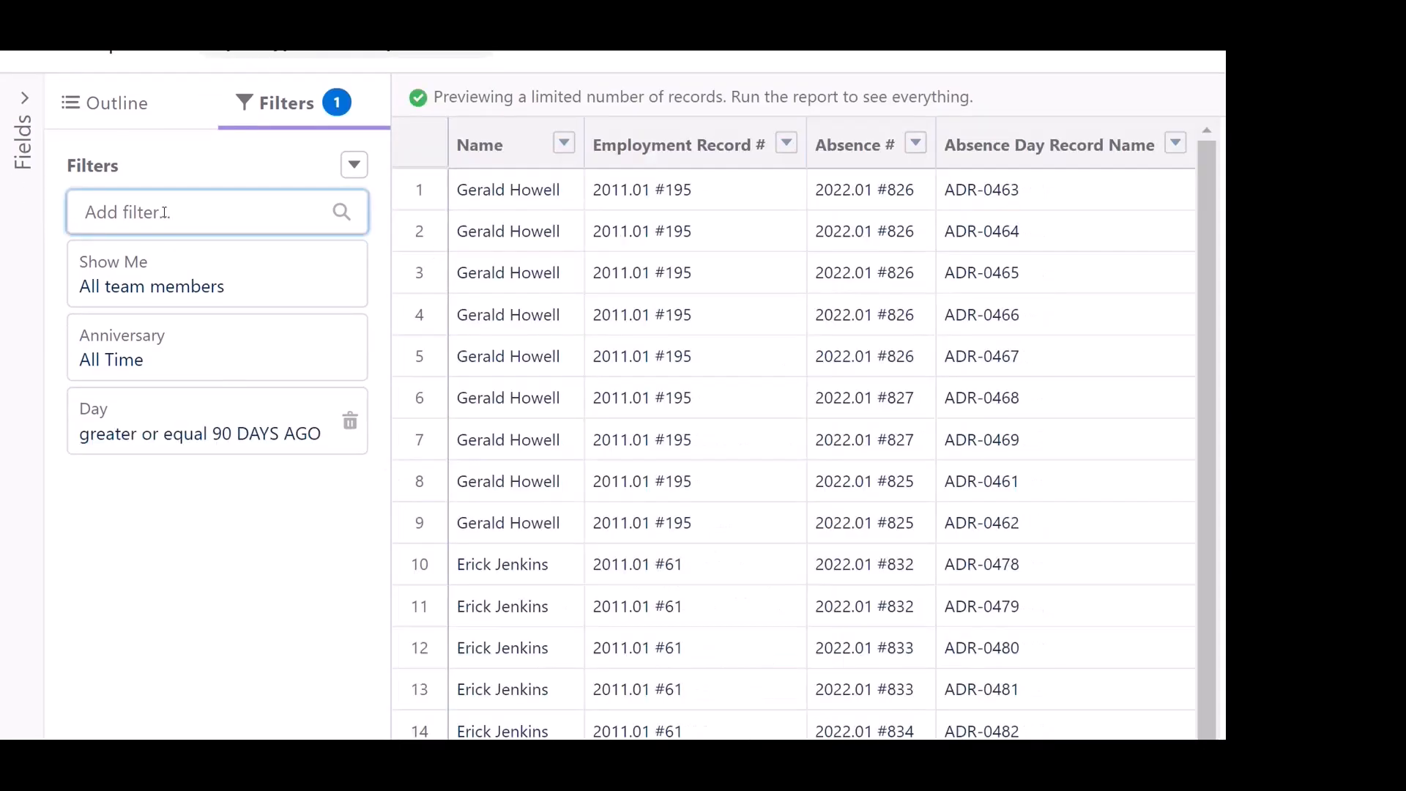
Add a second filter on the absence day record's Day field, set to less or equal to the relative date next 90 days.
type("day")
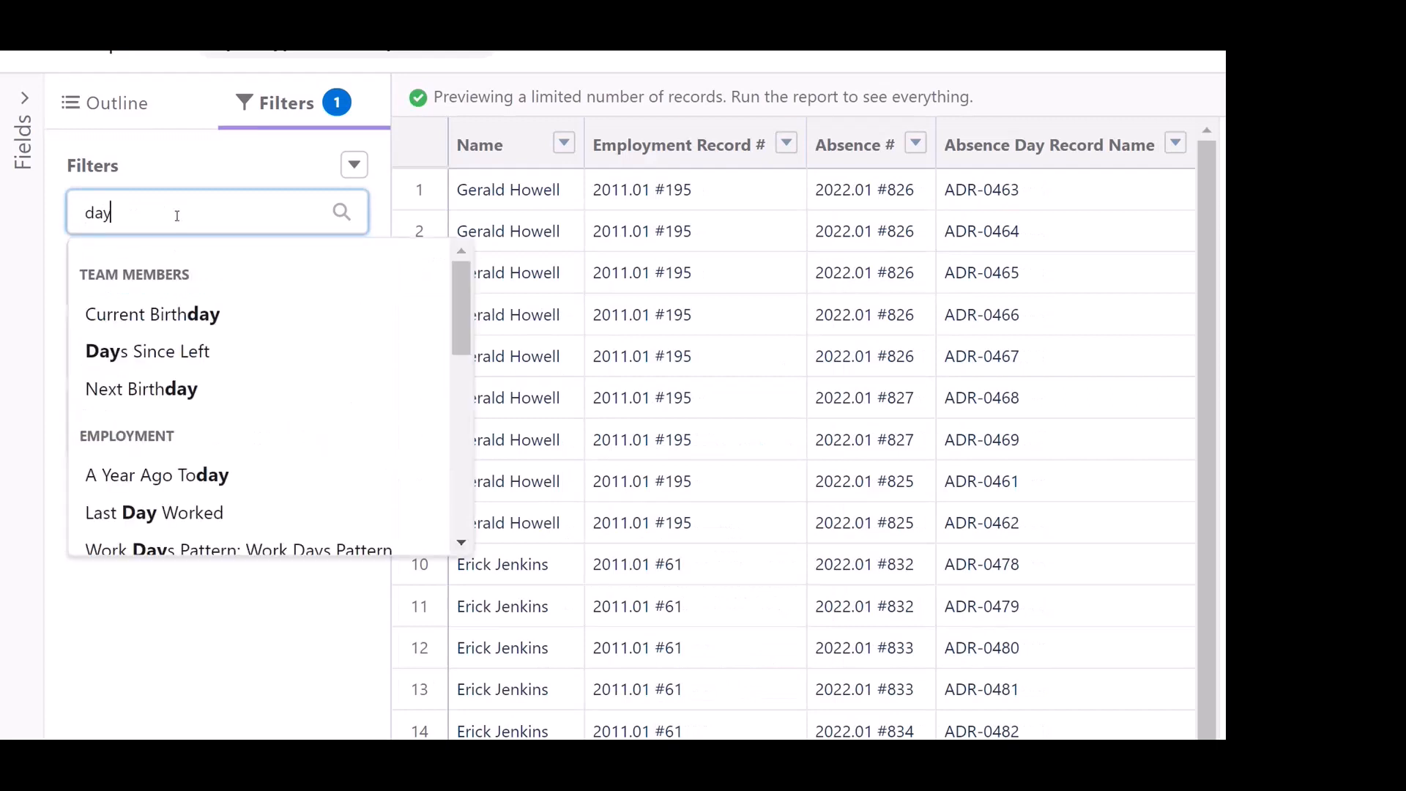
scroll(192, 281, "down", 5)
scroll(193, 280, "down", 1)
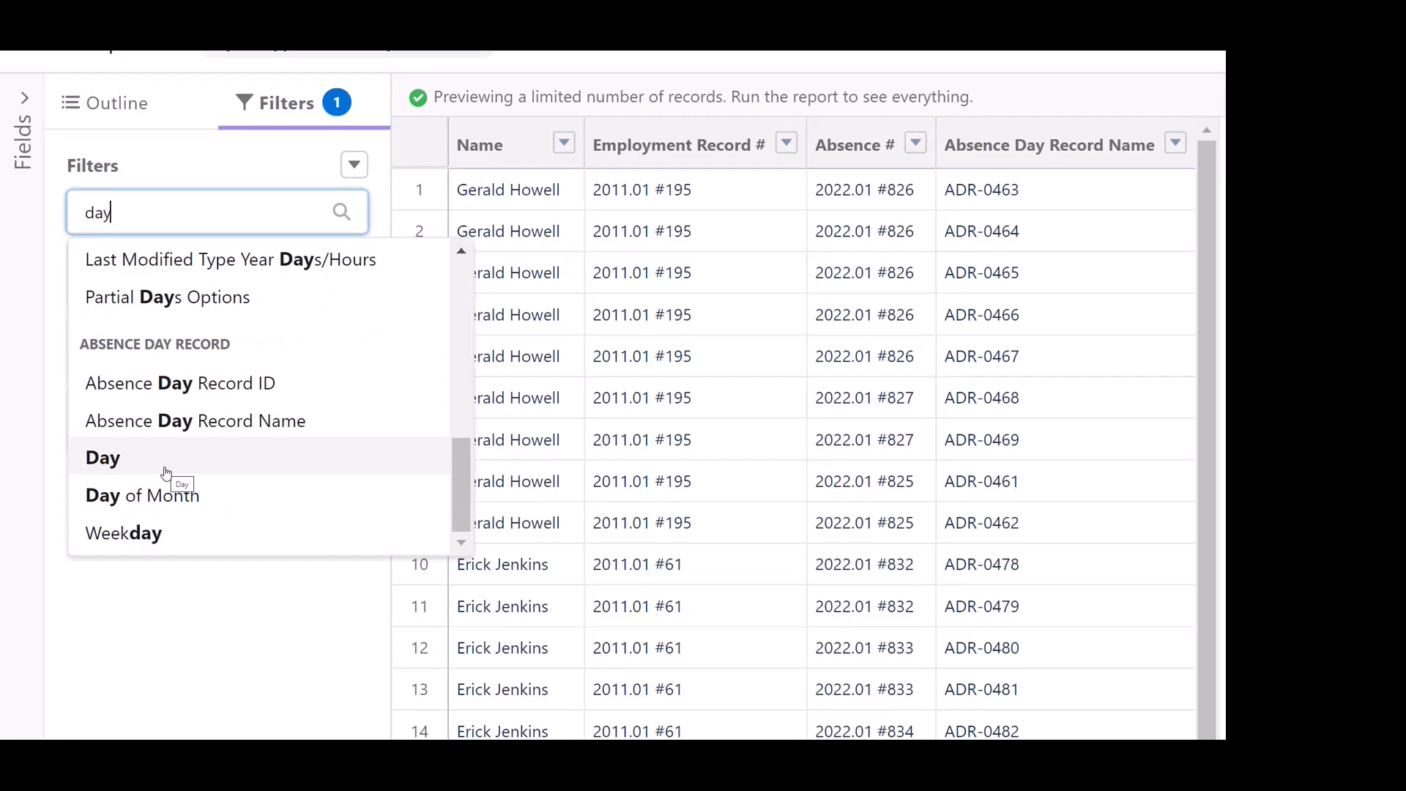
left_click(166, 474)
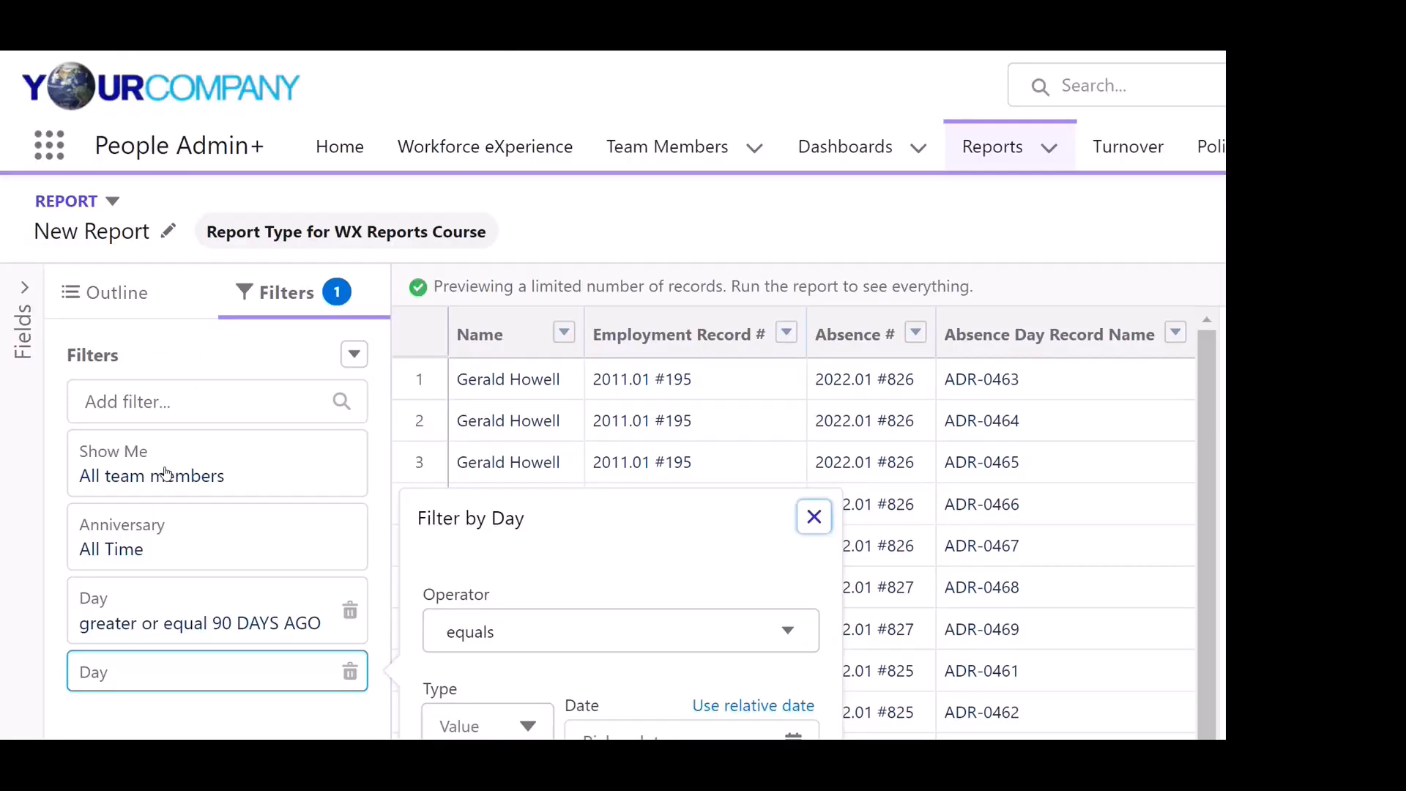
scroll(165, 473, "down", 4)
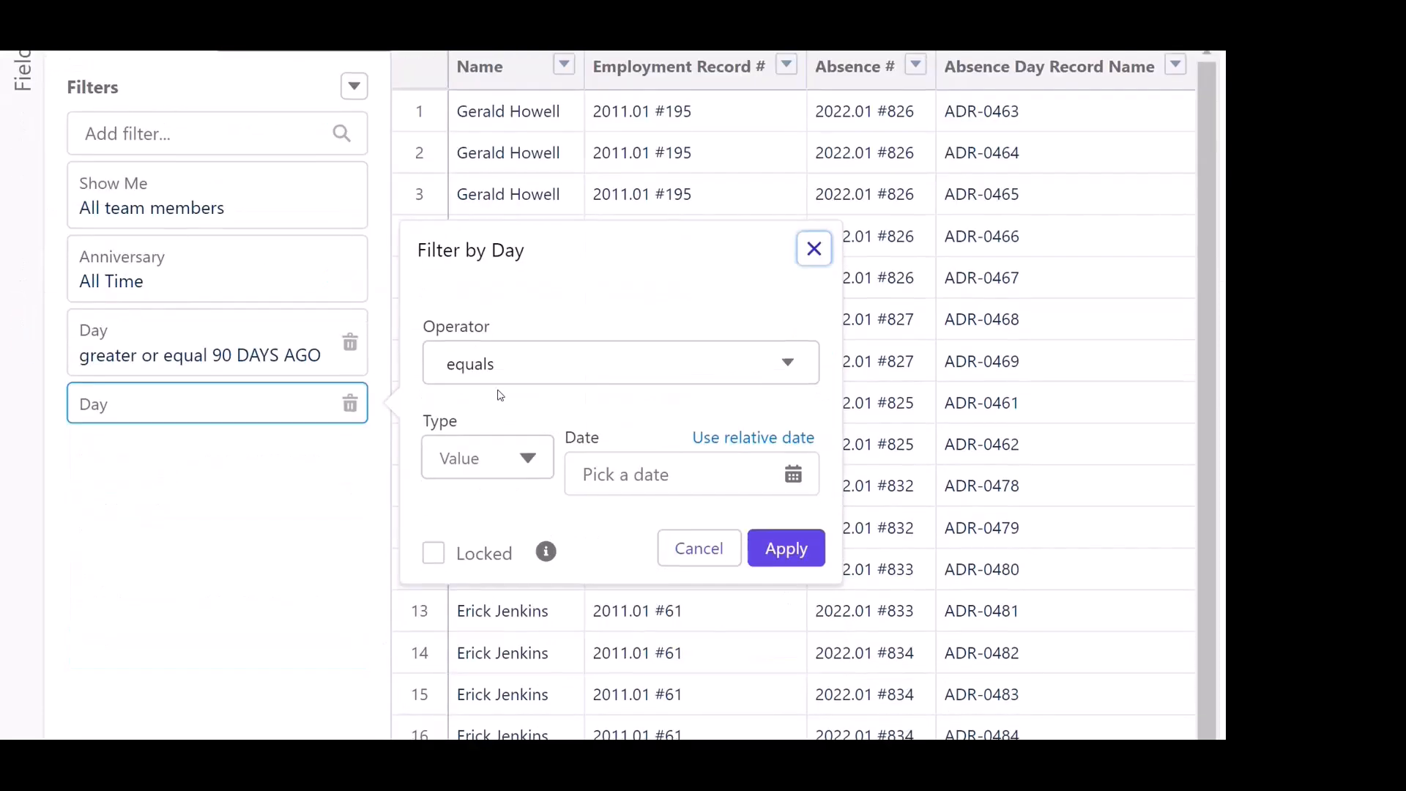
left_click(532, 373)
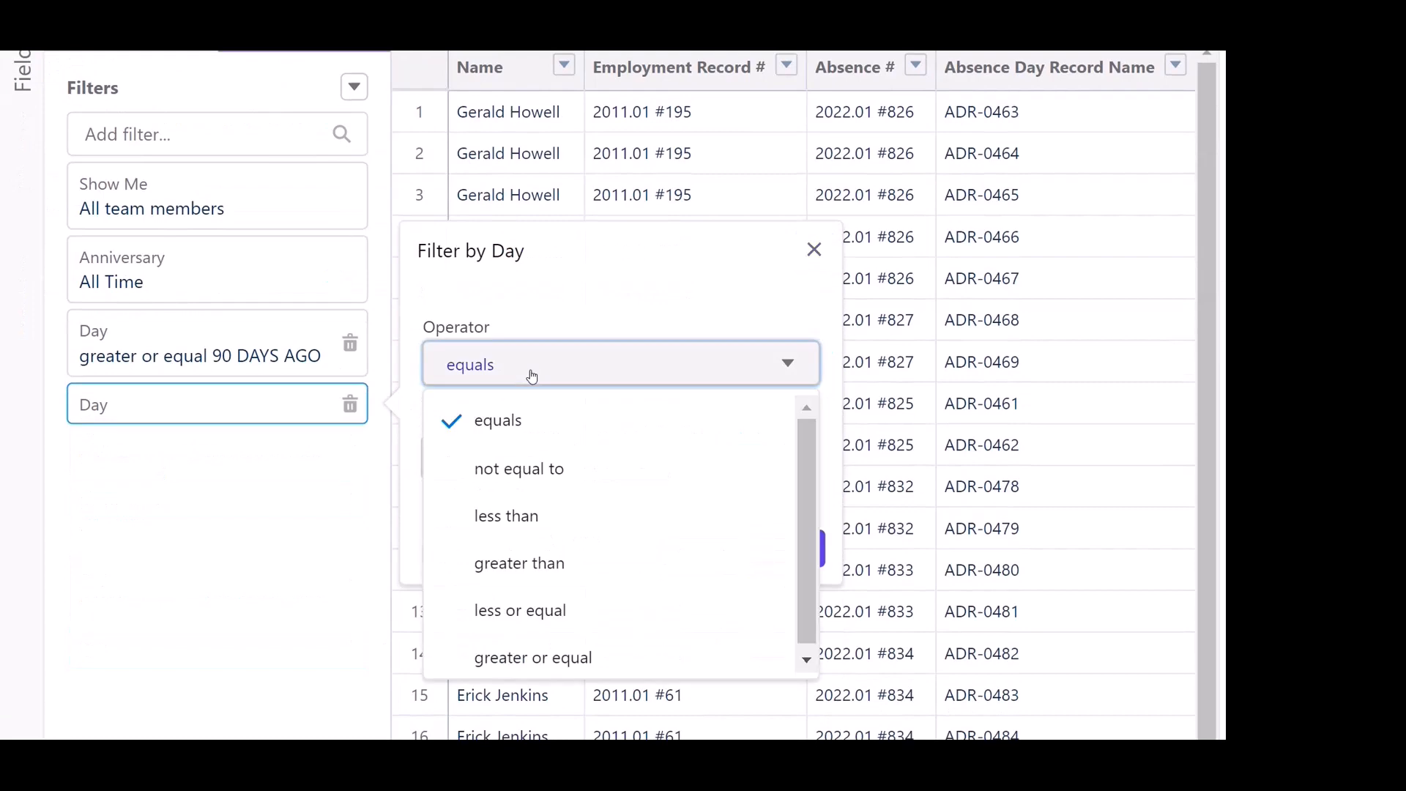
left_click(492, 604)
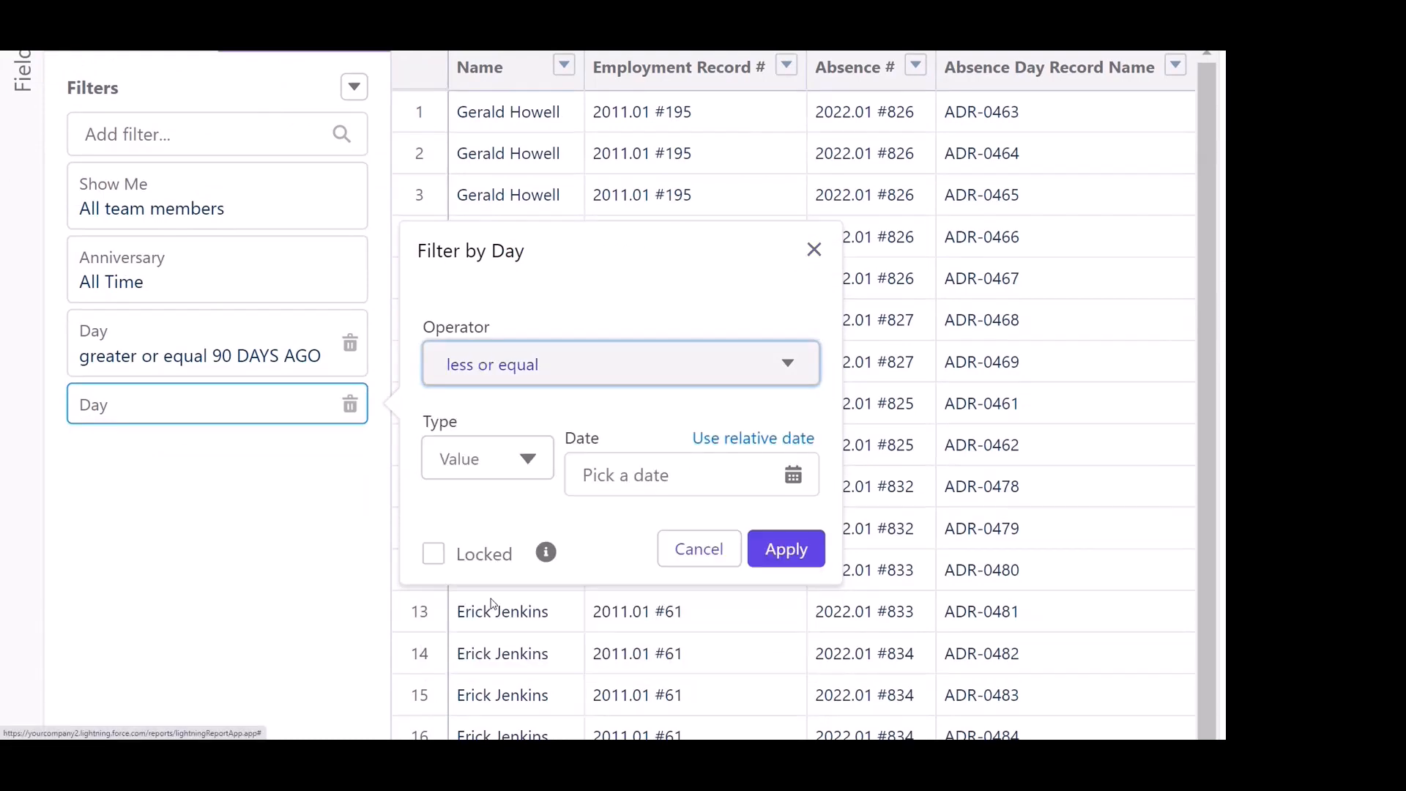
left_click(733, 440)
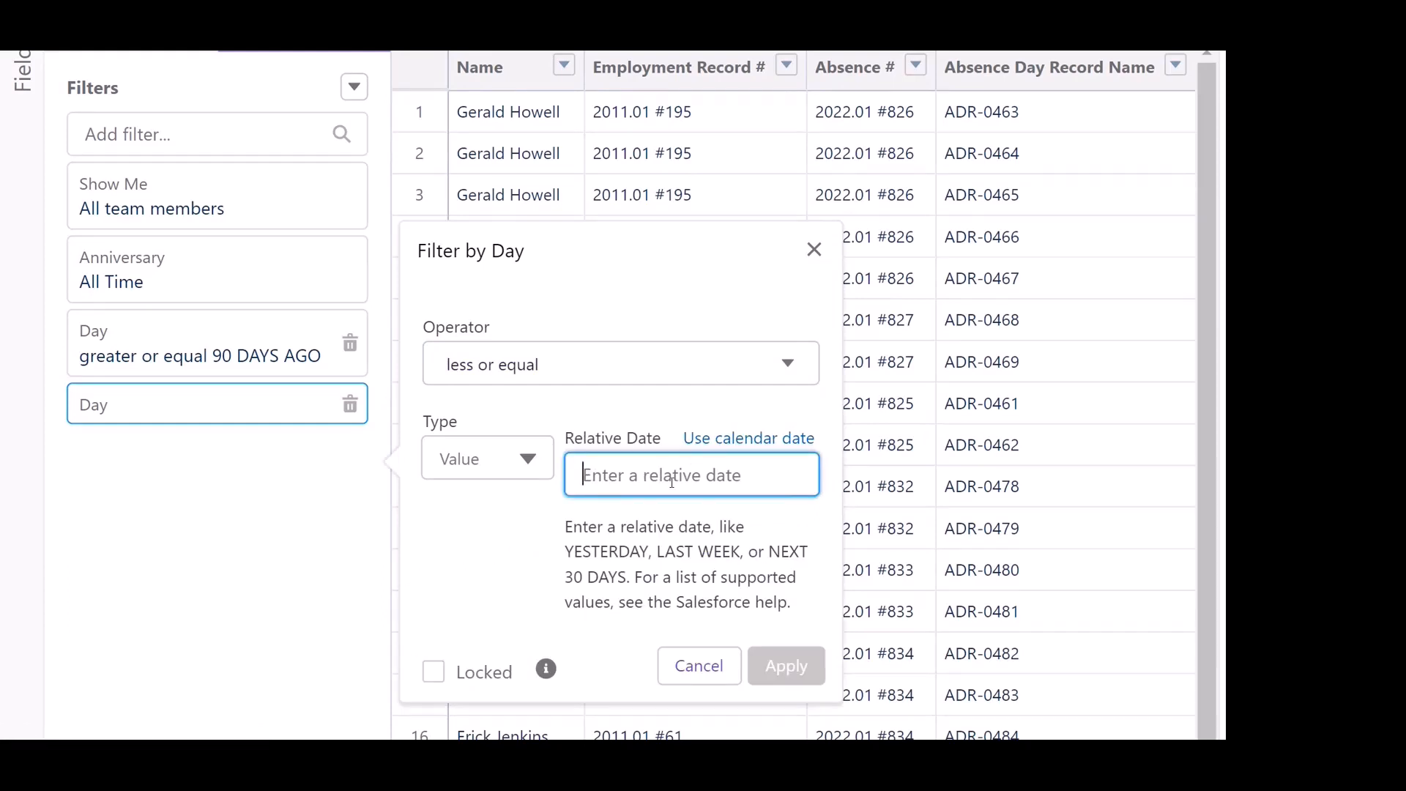
type("next 90 days")
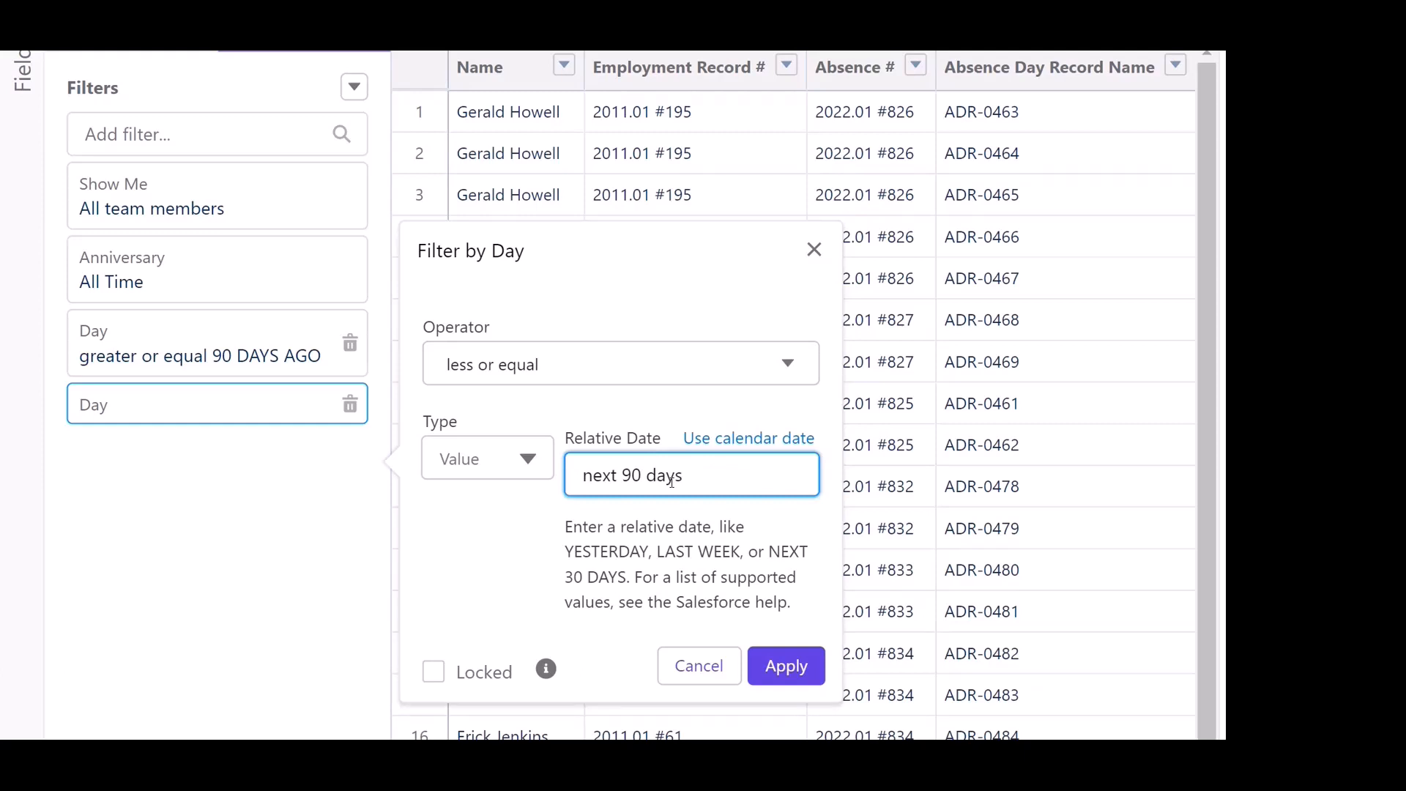
left_click(790, 669)
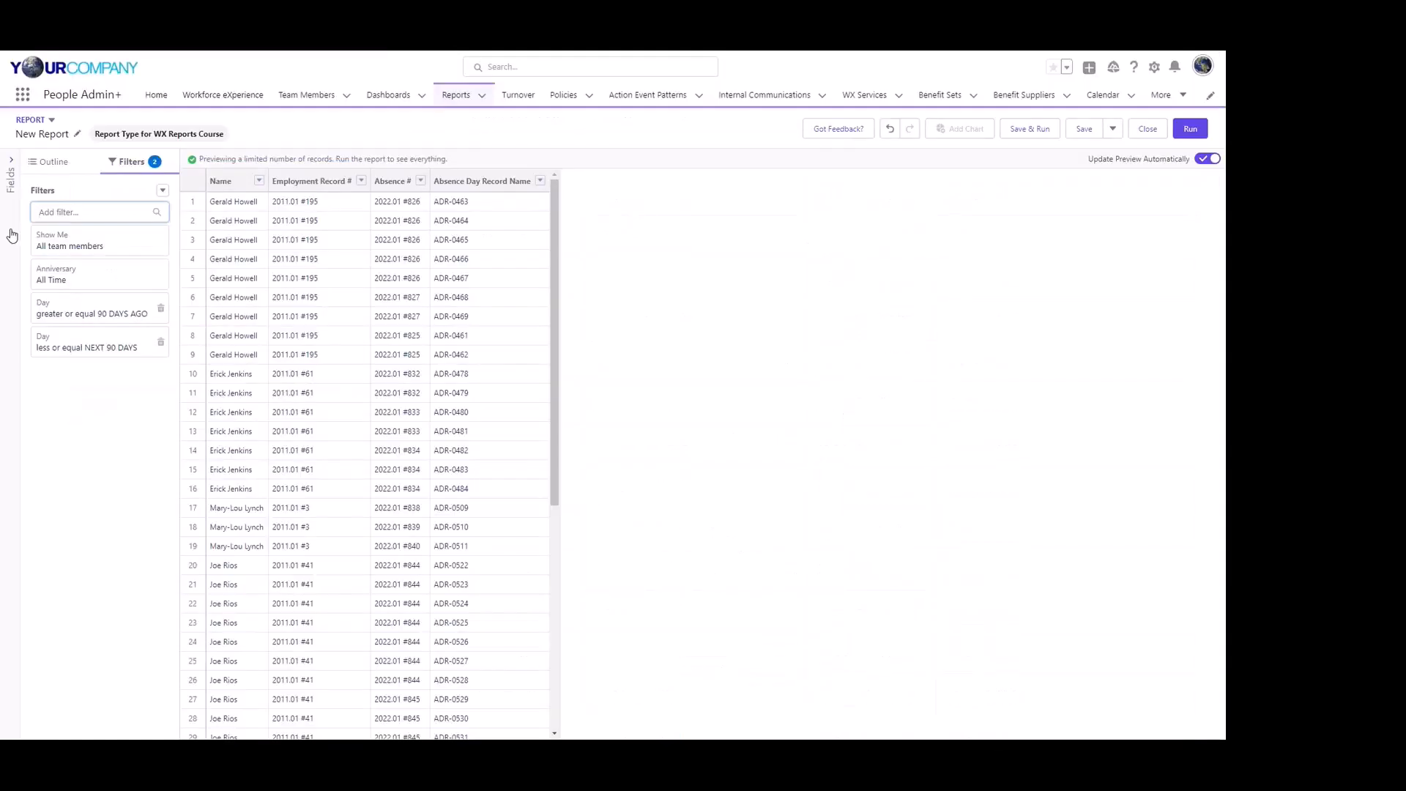
Group the report rows by the Day field of the absence day record.
left_click(64, 167)
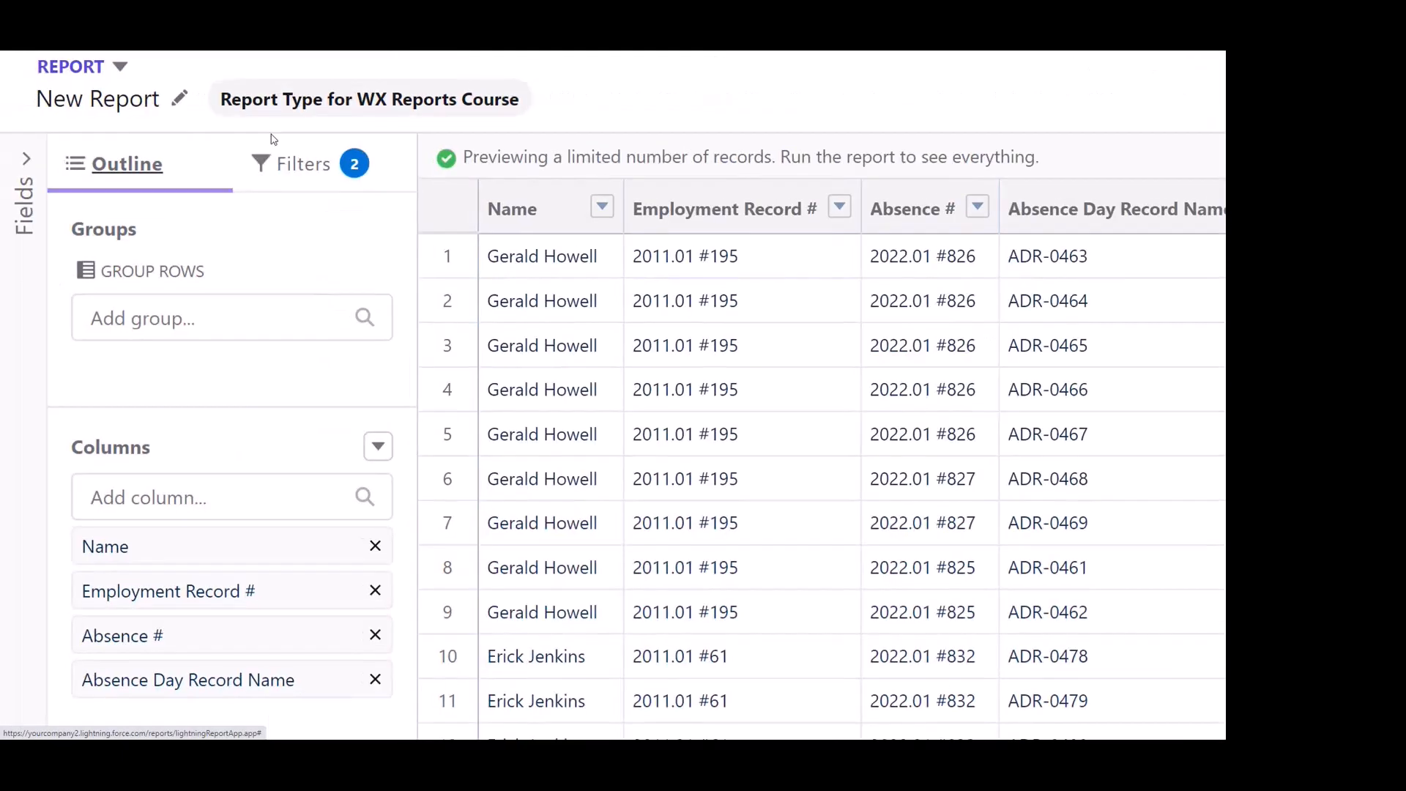
left_click(169, 315)
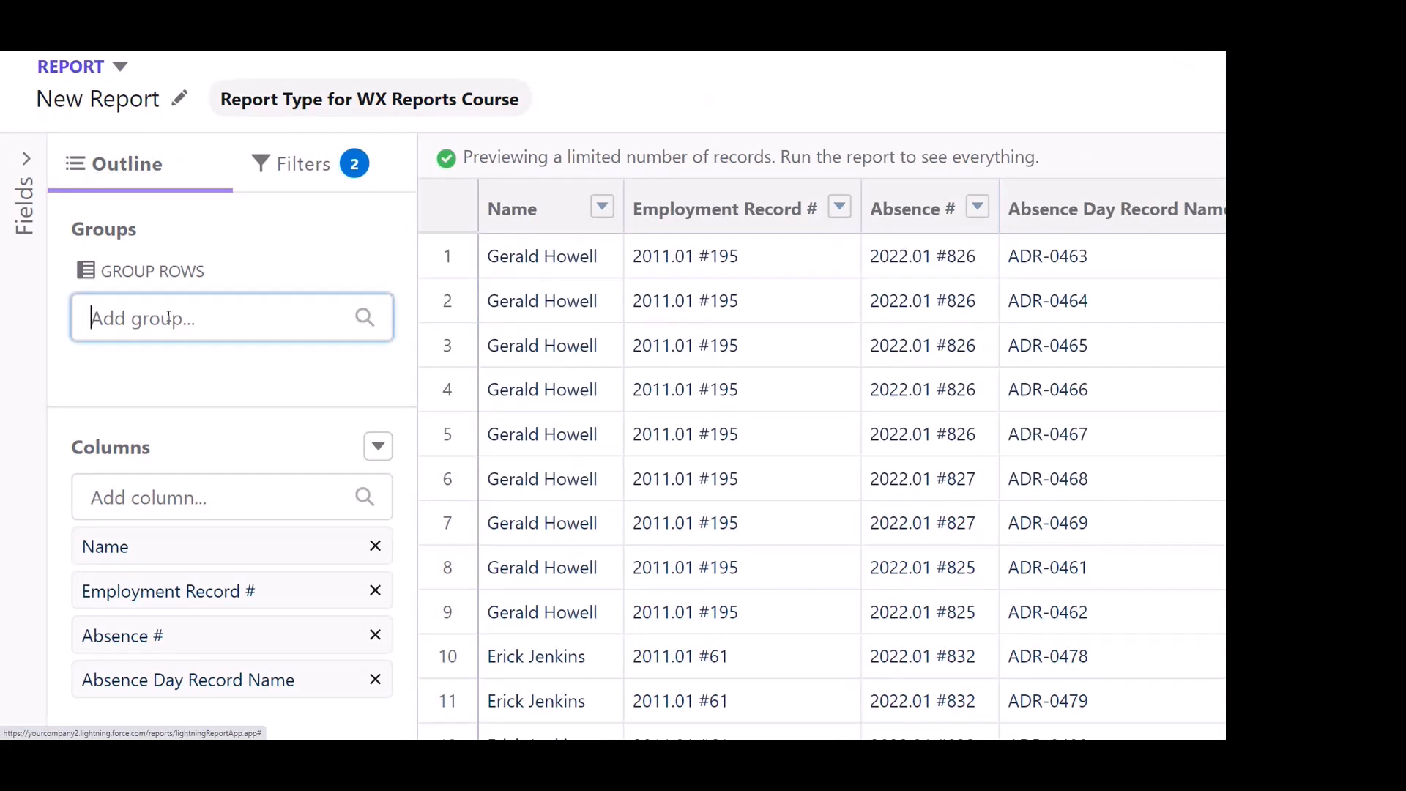
type("day")
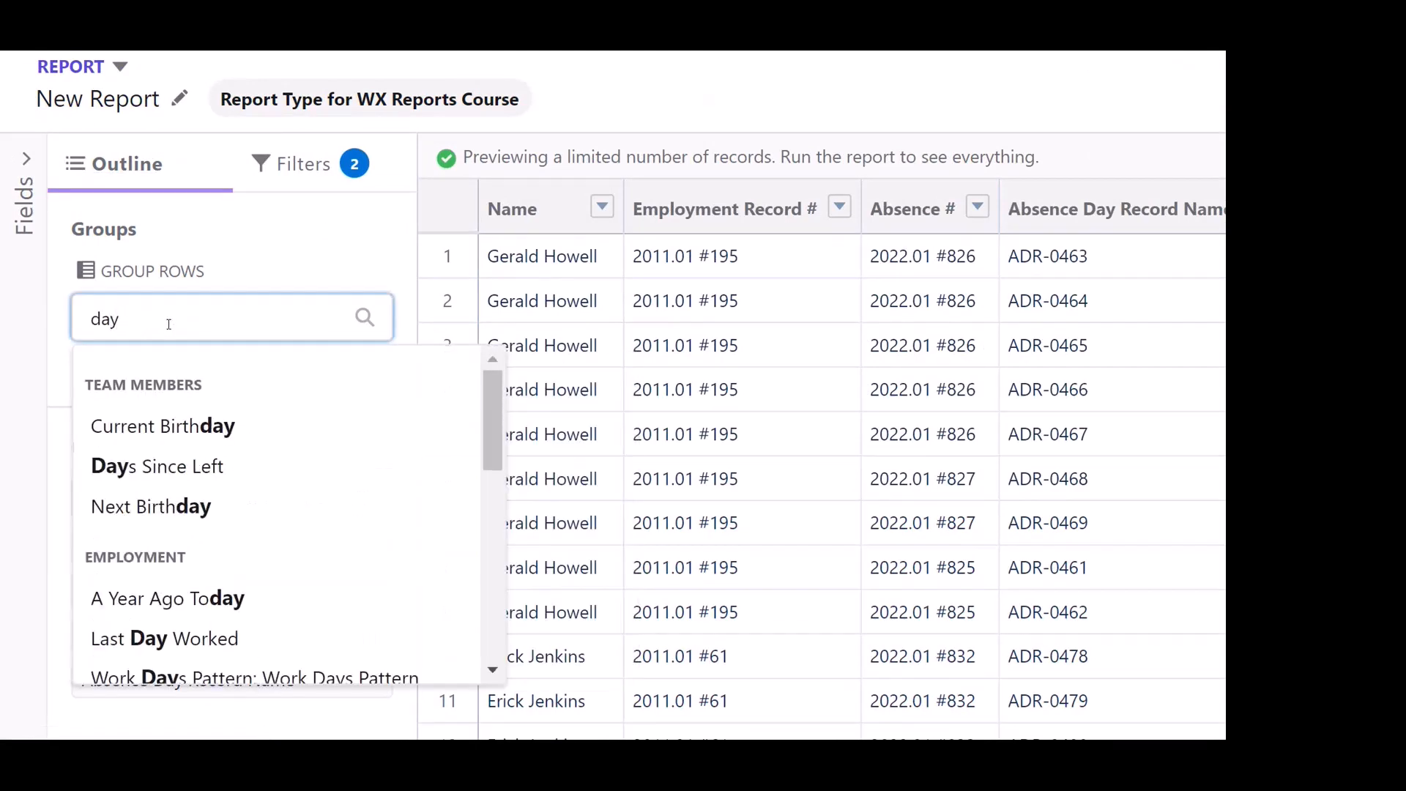
scroll(142, 583, "down", 10)
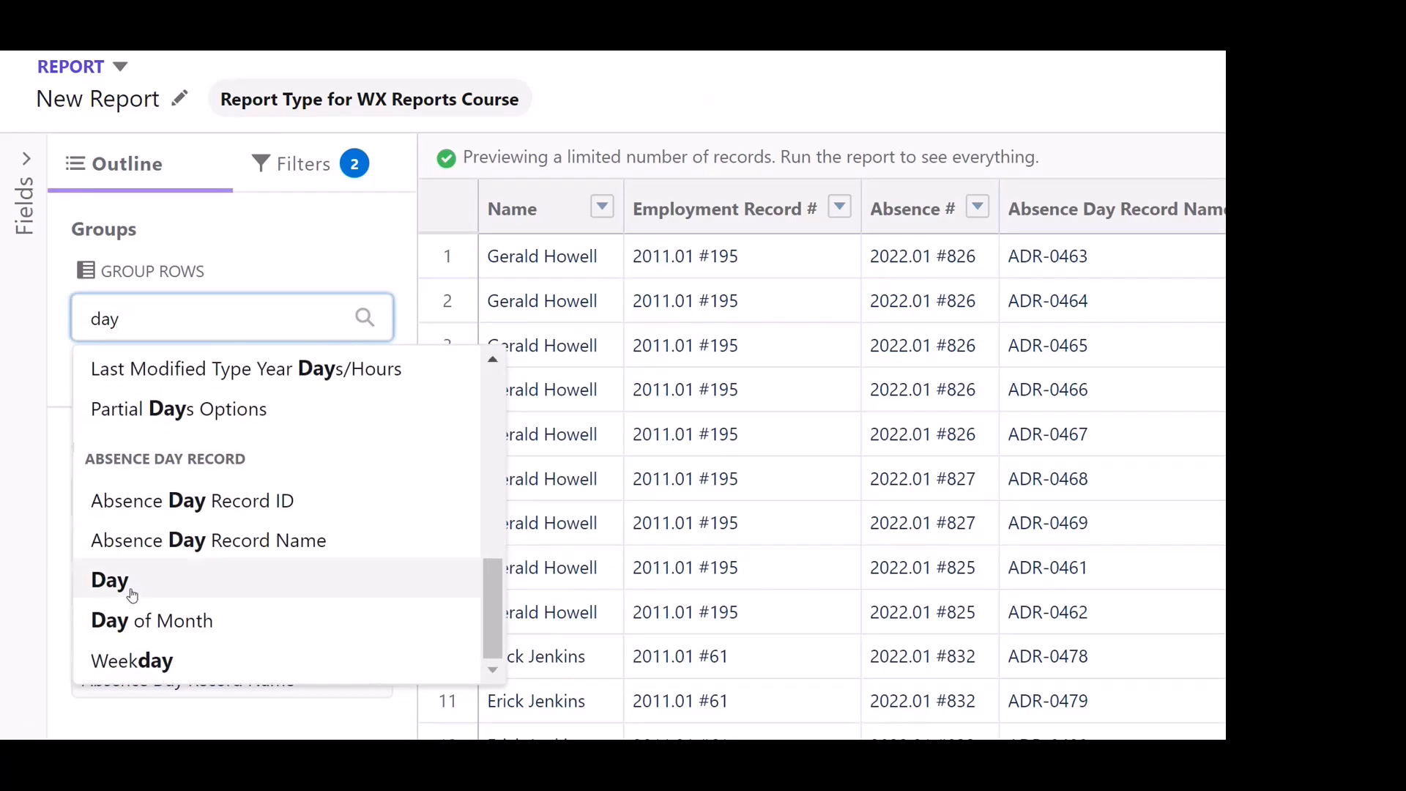
left_click(139, 589)
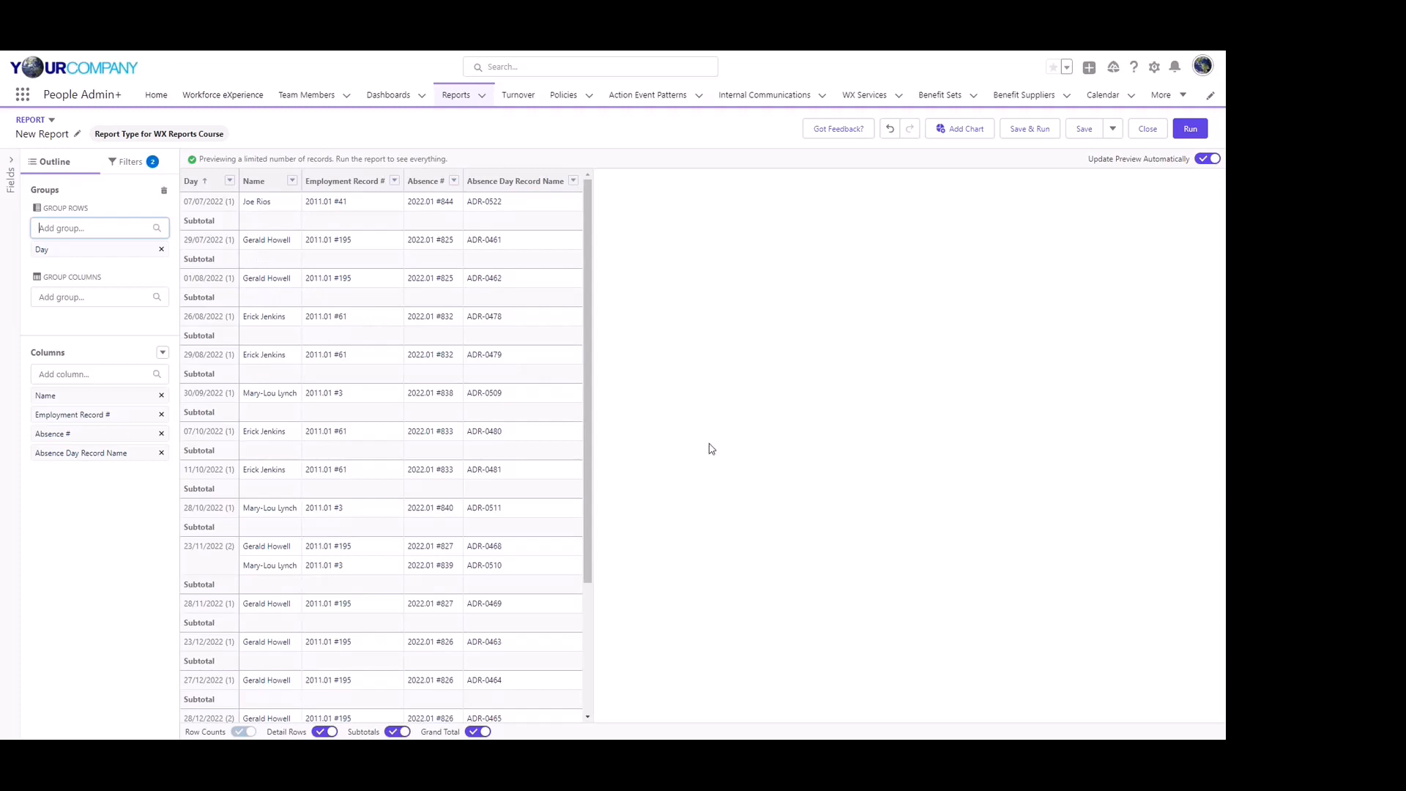
Add a chart to the report and display it as a line chart.
left_click(961, 130)
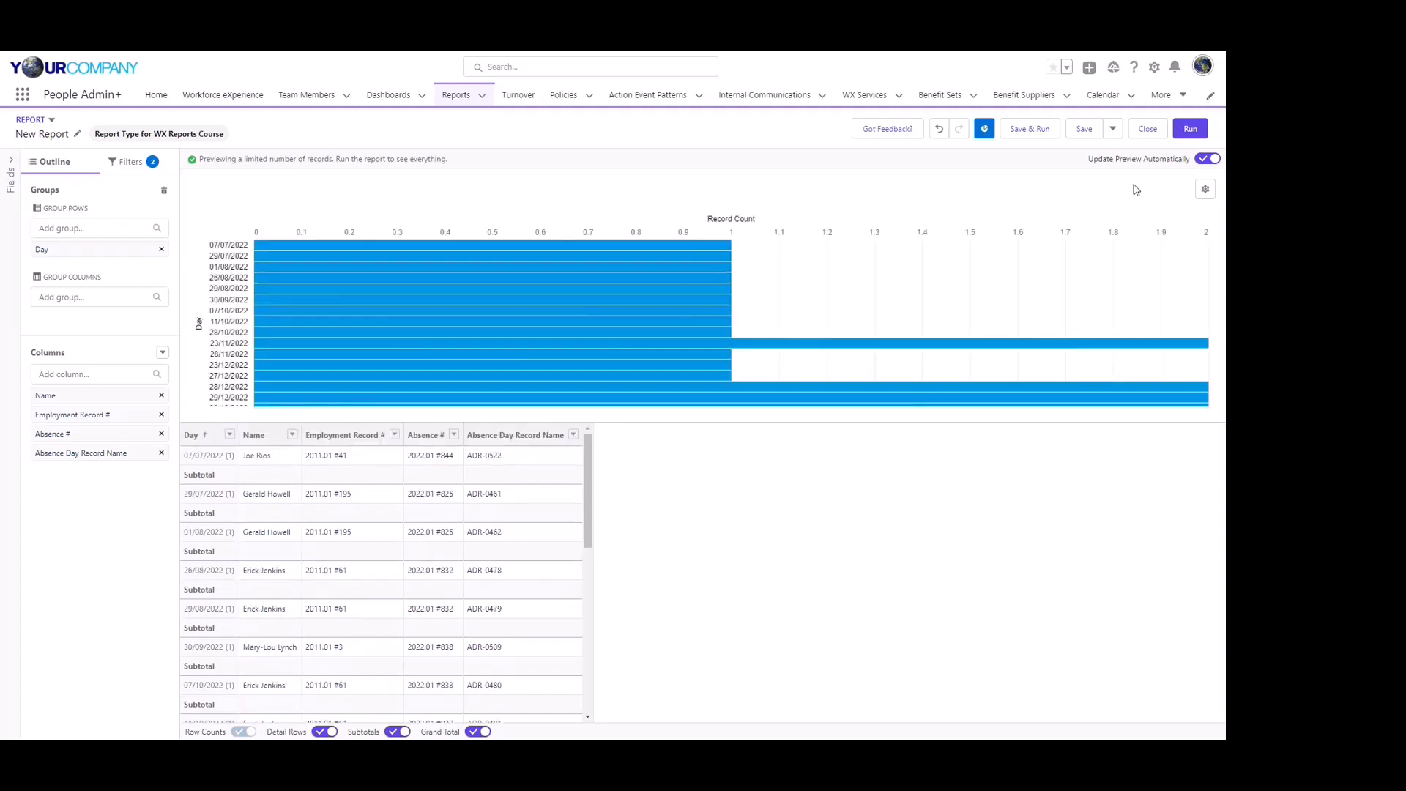
left_click(1206, 189)
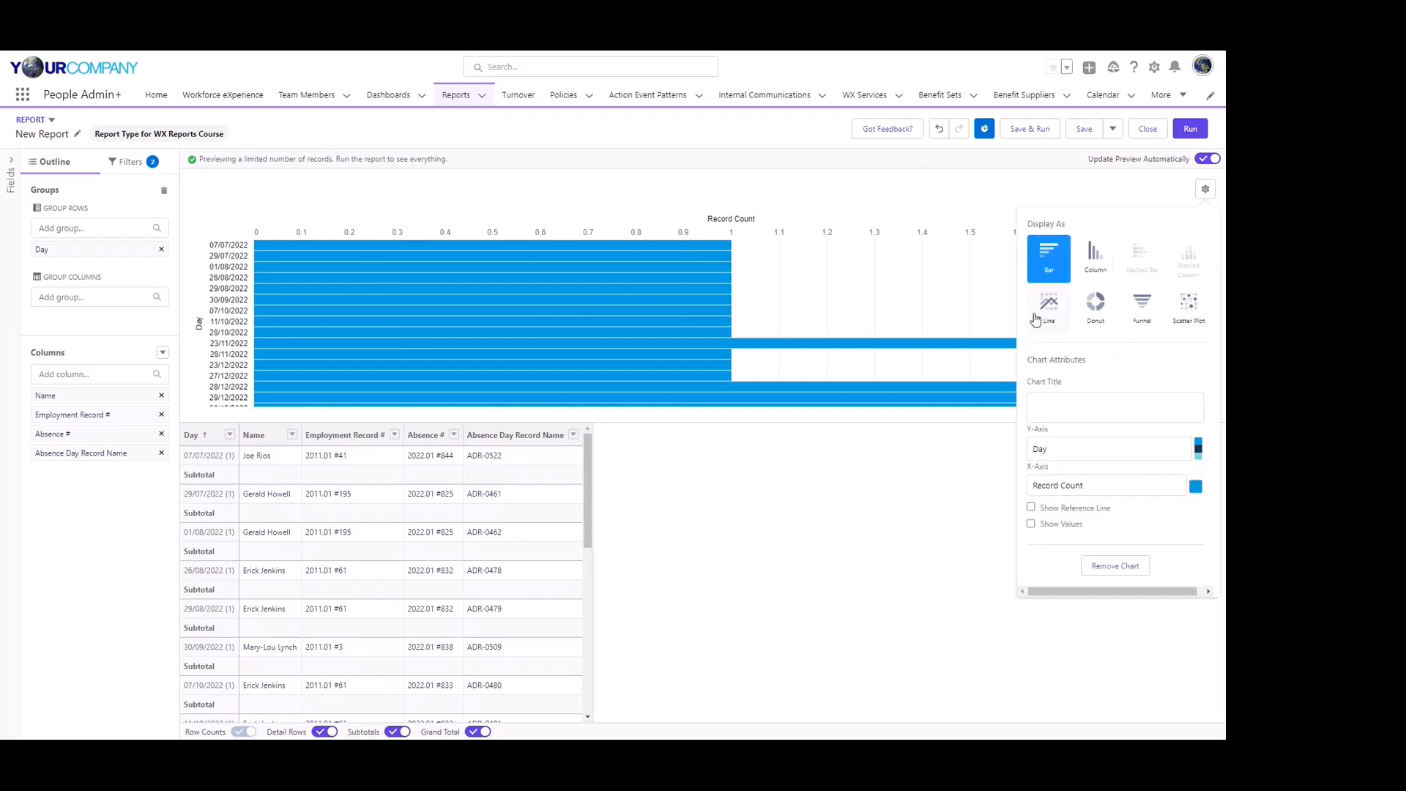
left_click(1036, 320)
left_click(817, 515)
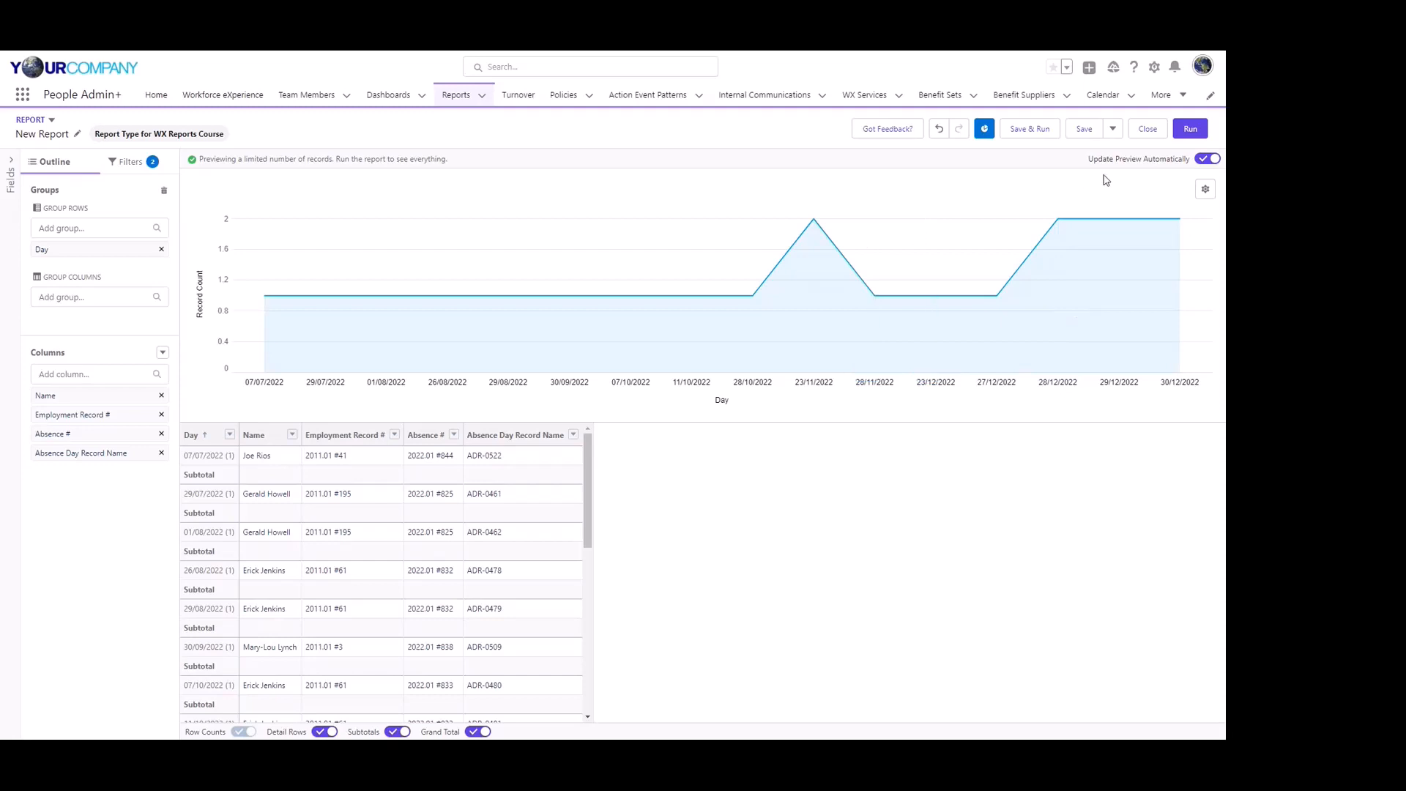
Start saving and running the report, name it Days off - RWS, and let its unique name be generated.
left_click(1032, 131)
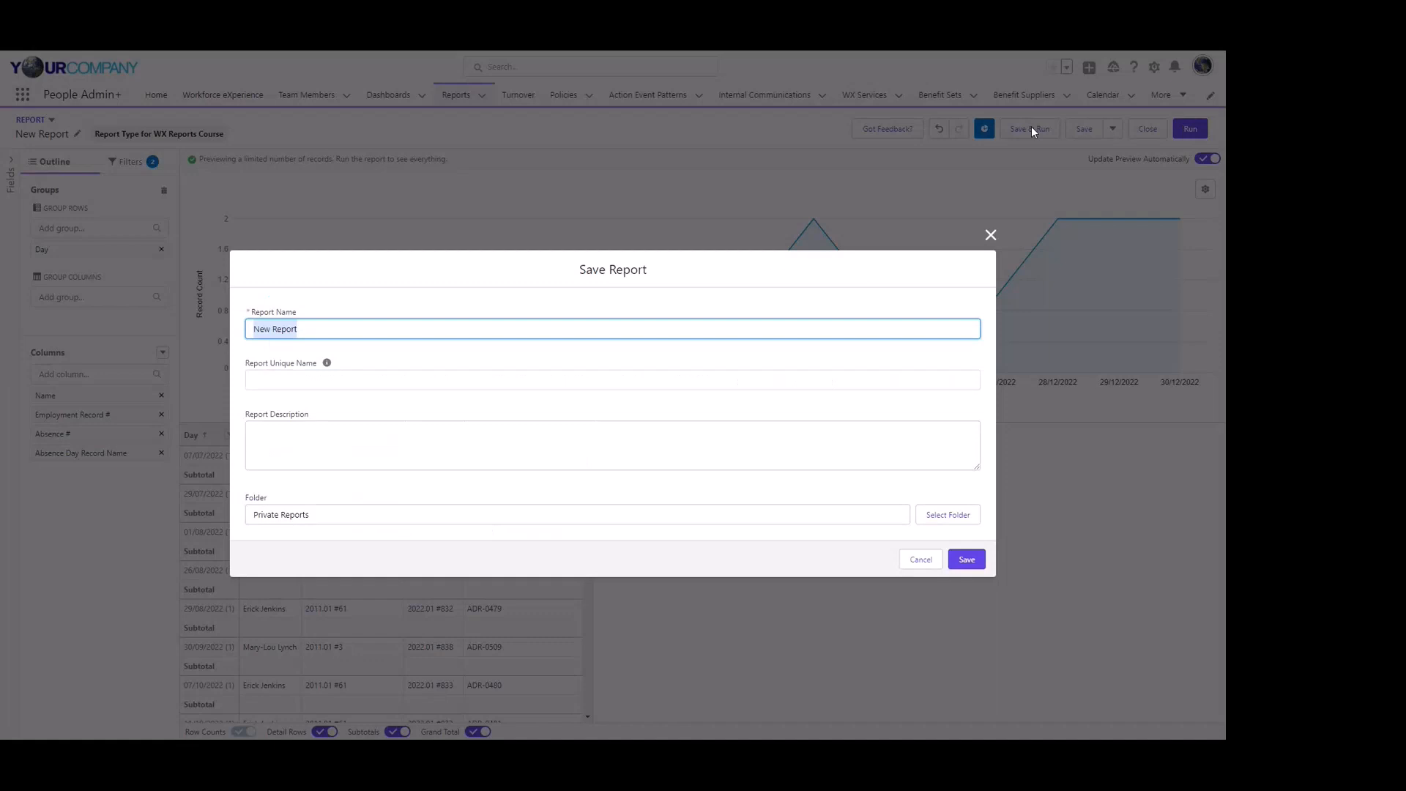
type("Day")
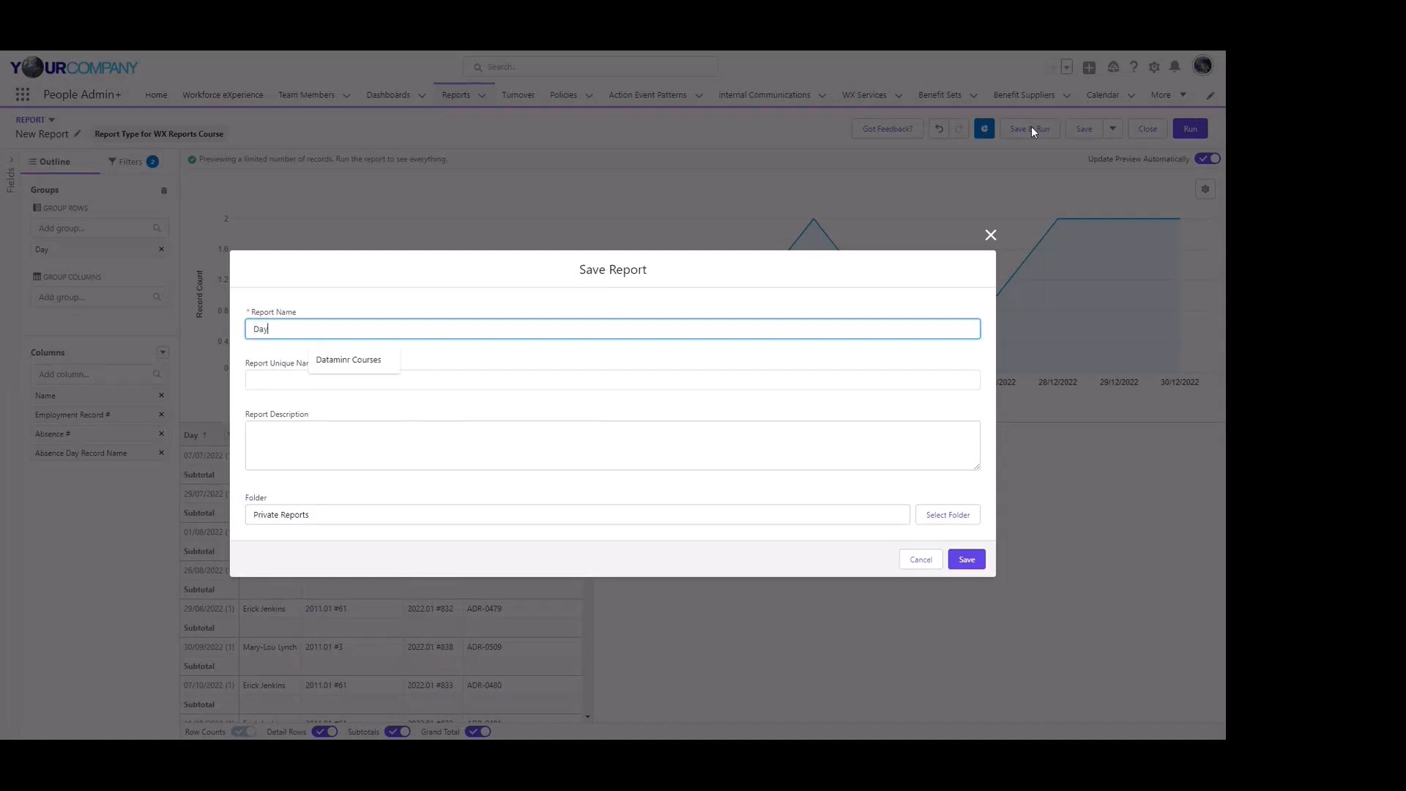
type("s off - RWS")
key("Tab")
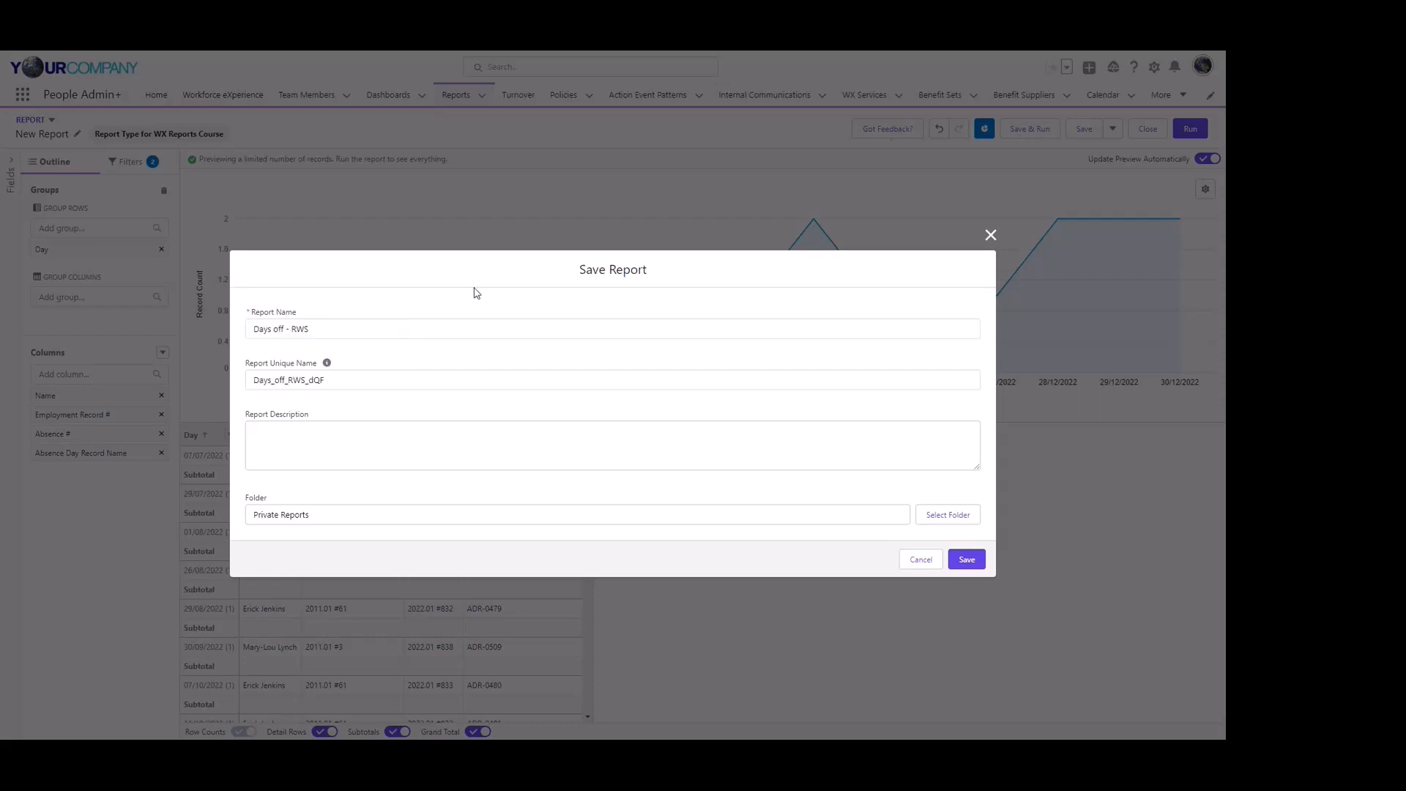
Copy the report's unique name into the Notepad note beneath the object API name, and return to the save dialog.
left_click_drag(331, 381, 238, 382)
key("ctrl+c")
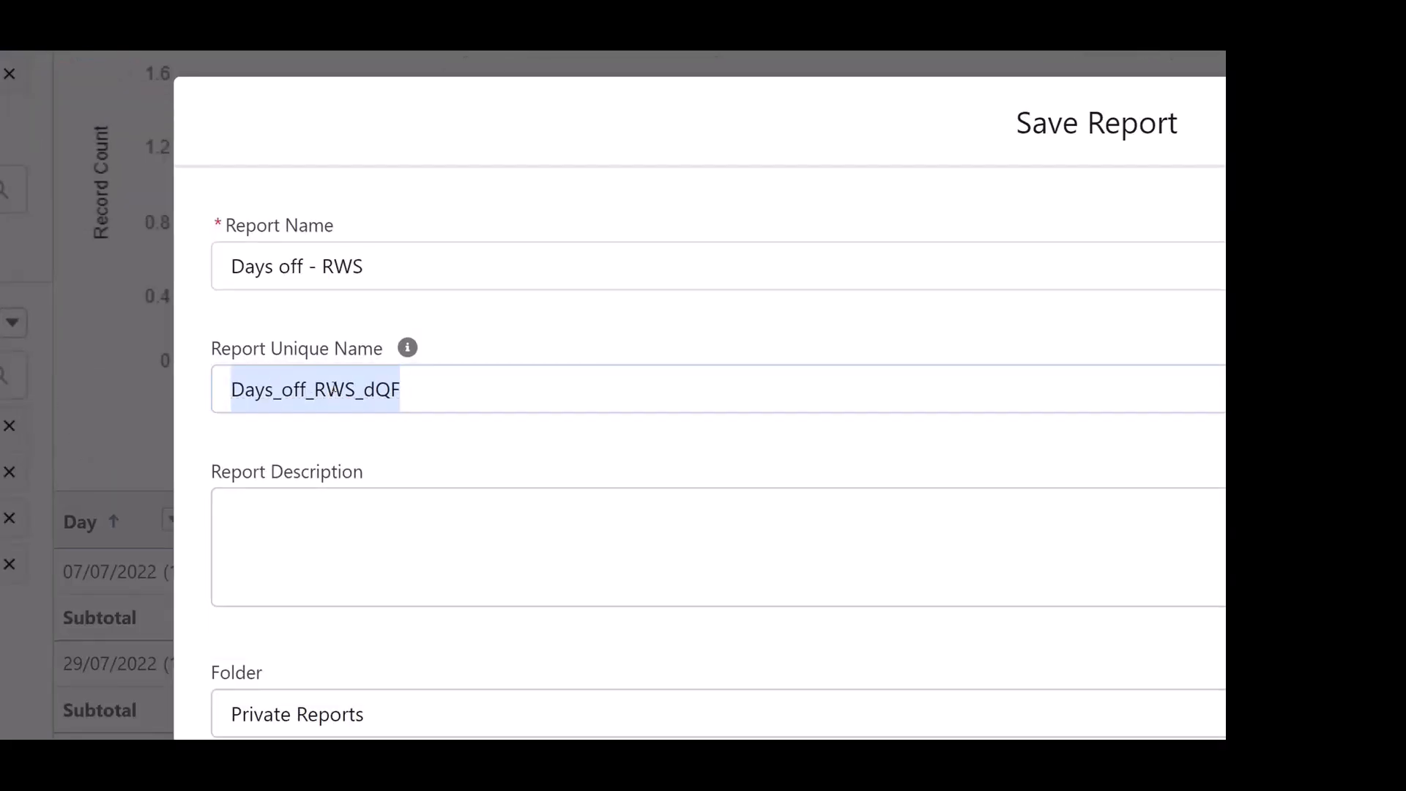
key("alt+Tab")
key("ctrl+v")
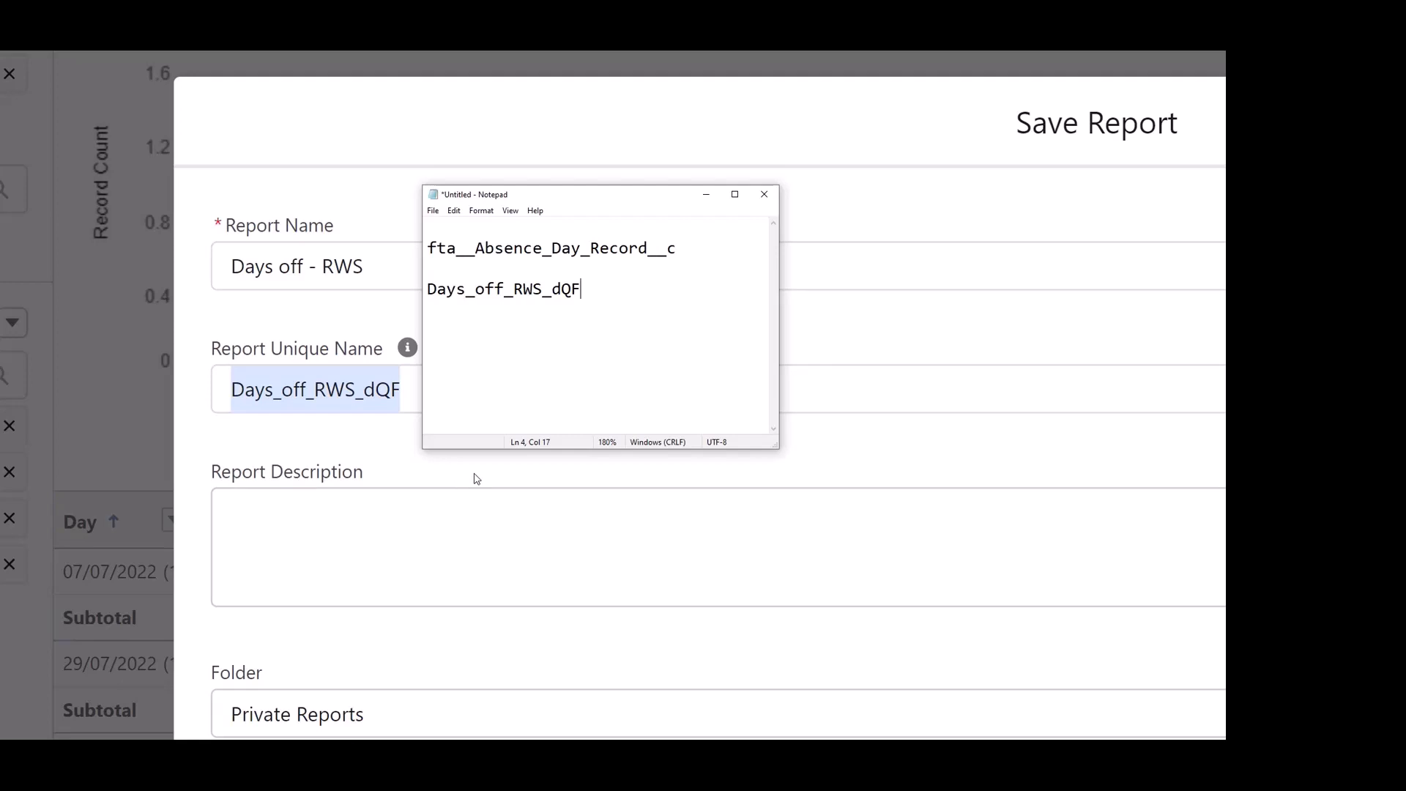
left_click(478, 480)
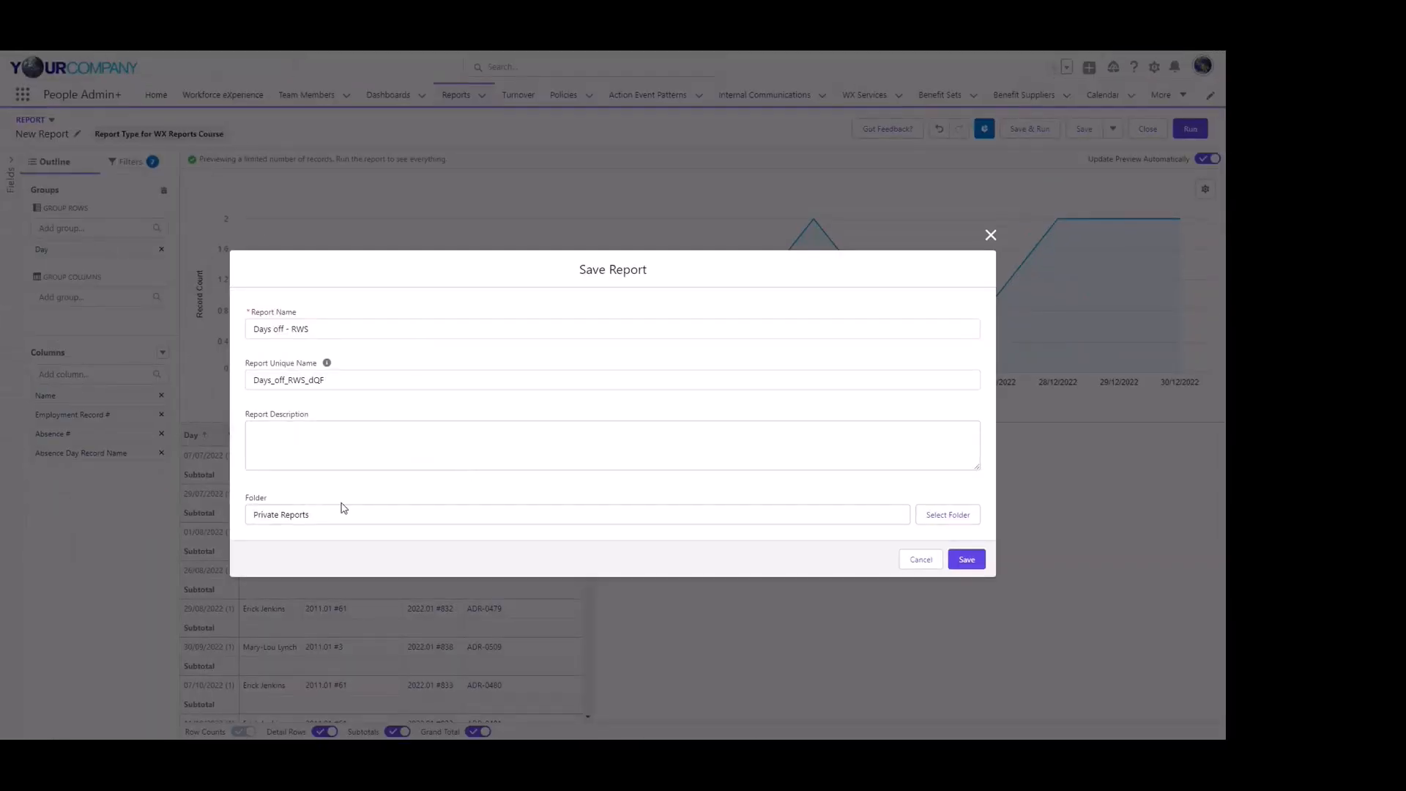
Choose Time Off Management as the report's folder and save the report.
left_click(930, 517)
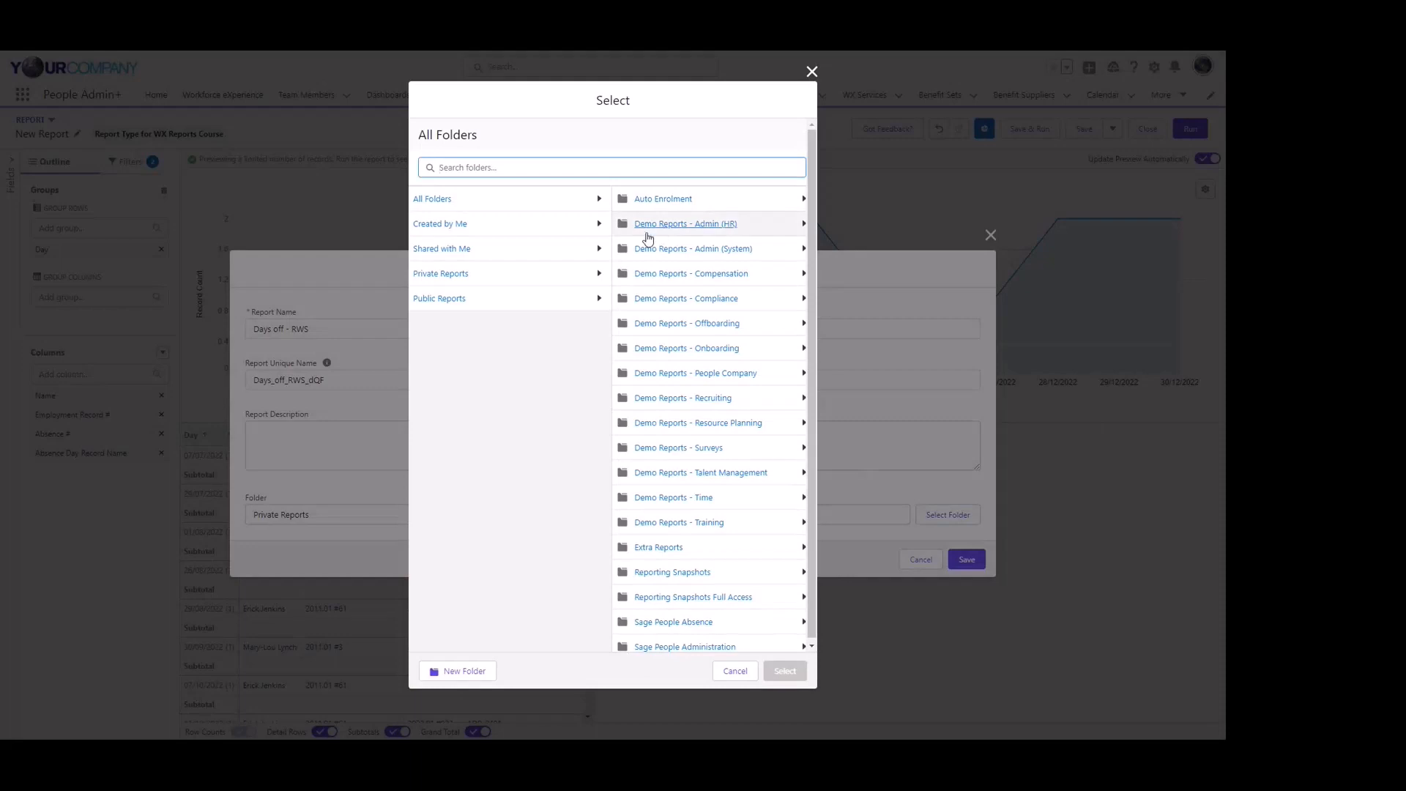
scroll(644, 451, "down", 5)
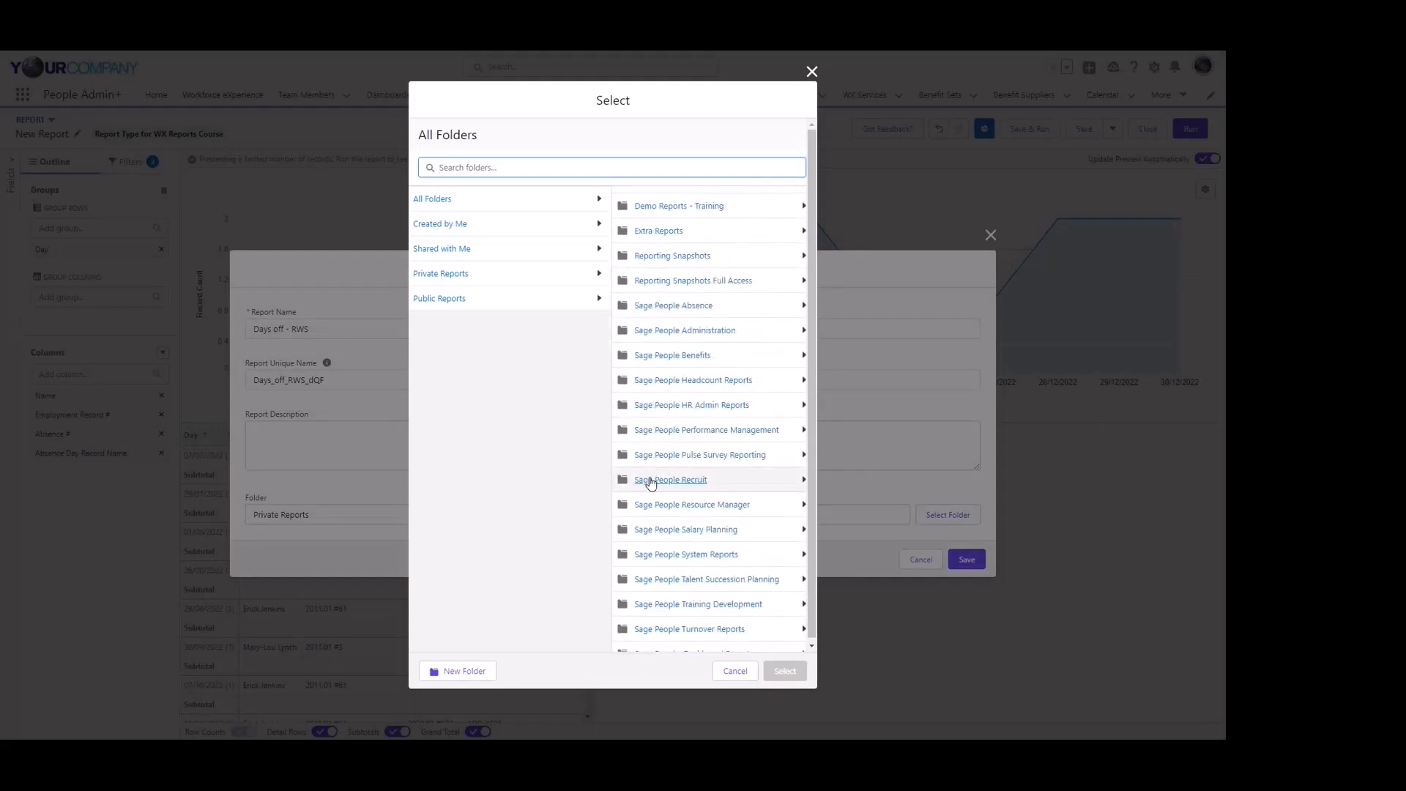
scroll(650, 480, "up", 3)
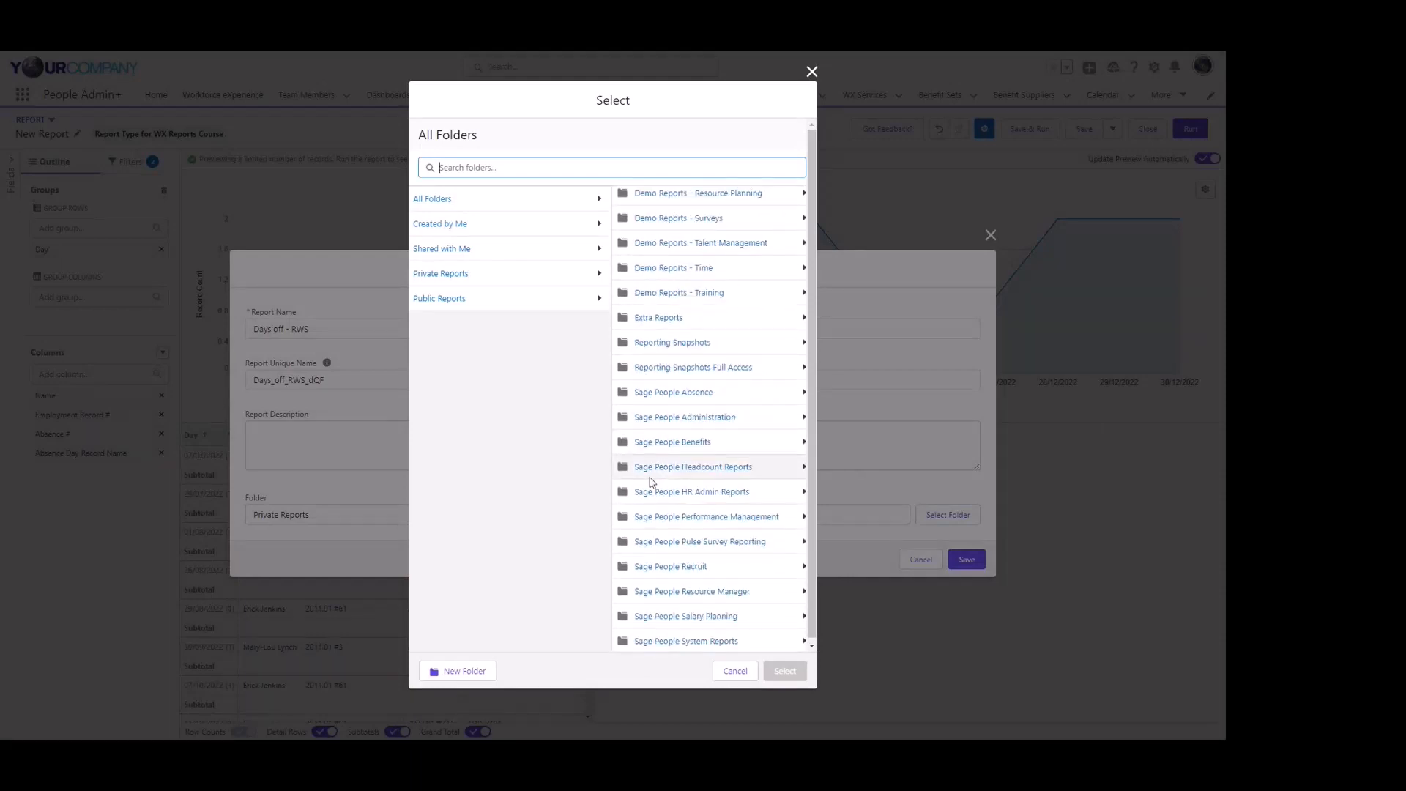
scroll(666, 495, "down", 2)
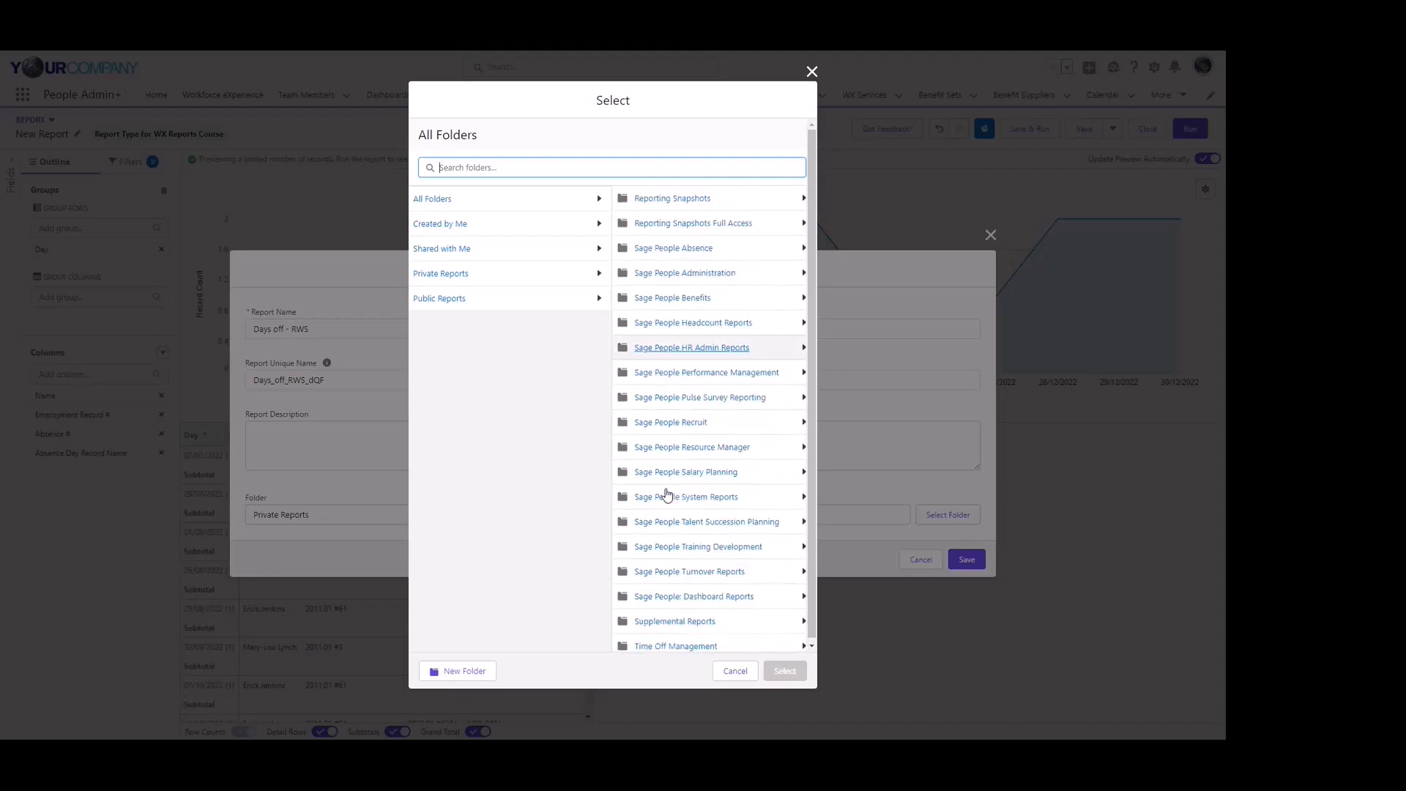
scroll(667, 494, "up", 5)
scroll(666, 494, "down", 6)
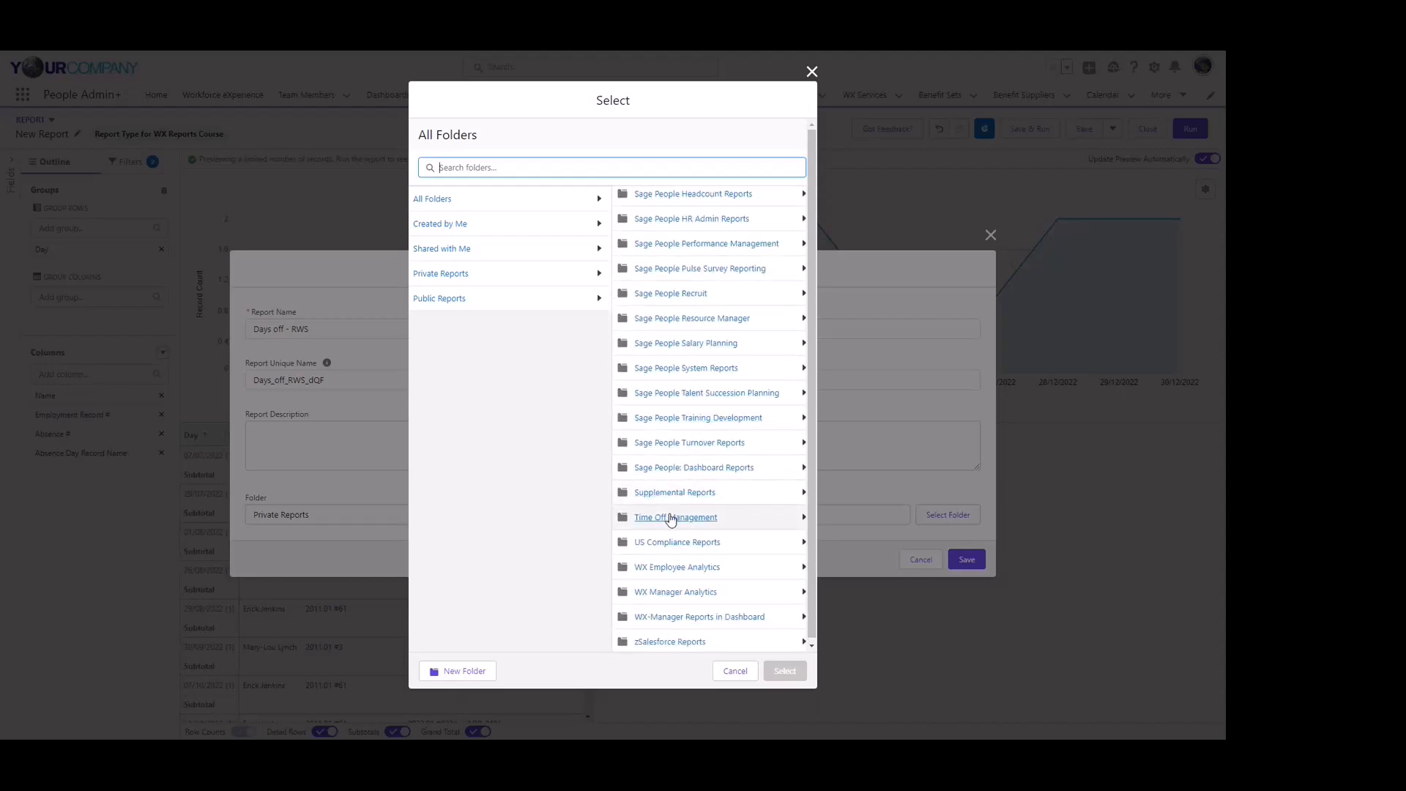
left_click(671, 518)
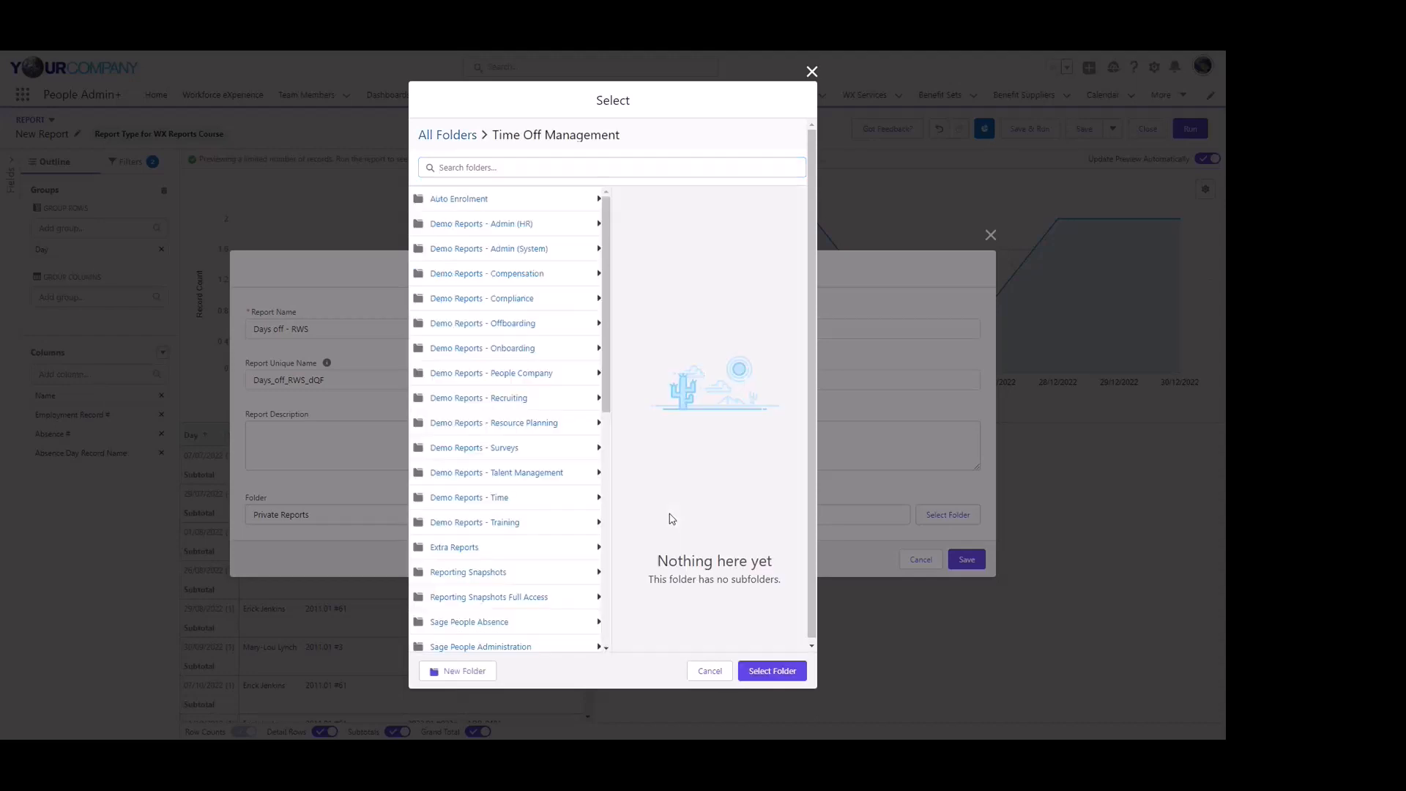
left_click(774, 671)
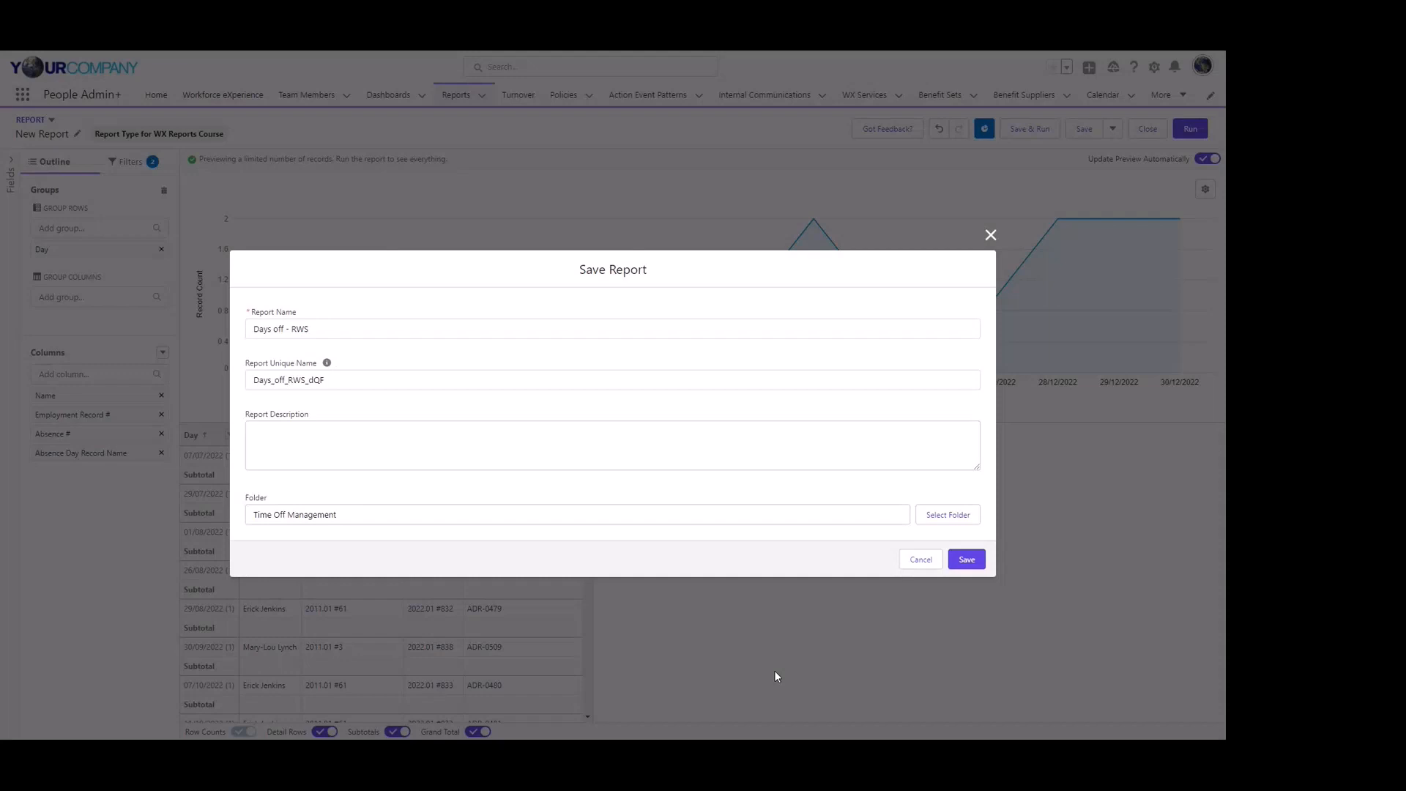
left_click(966, 561)
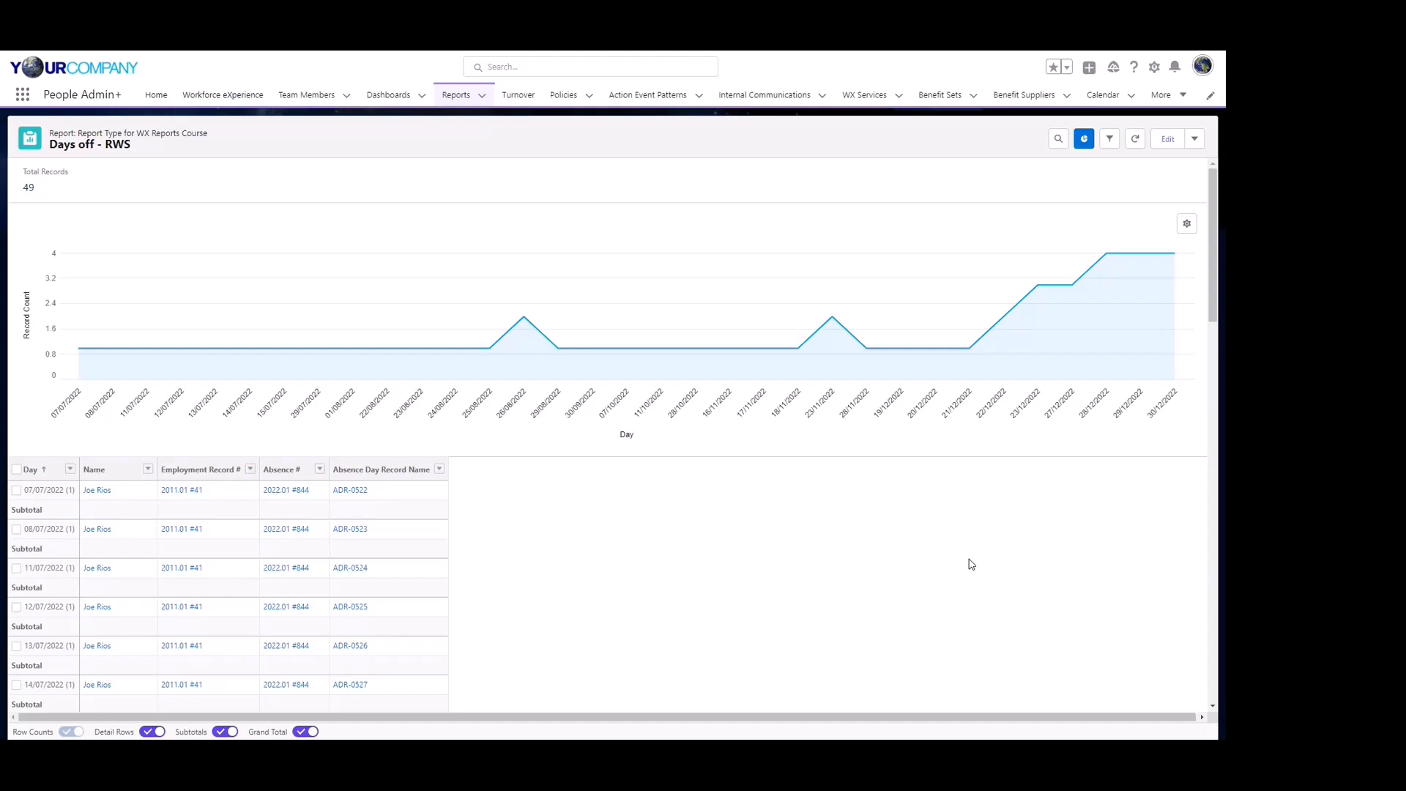
Reopen the saved report for editing, check its unique name in the report properties, and close them without changes.
left_click(1160, 146)
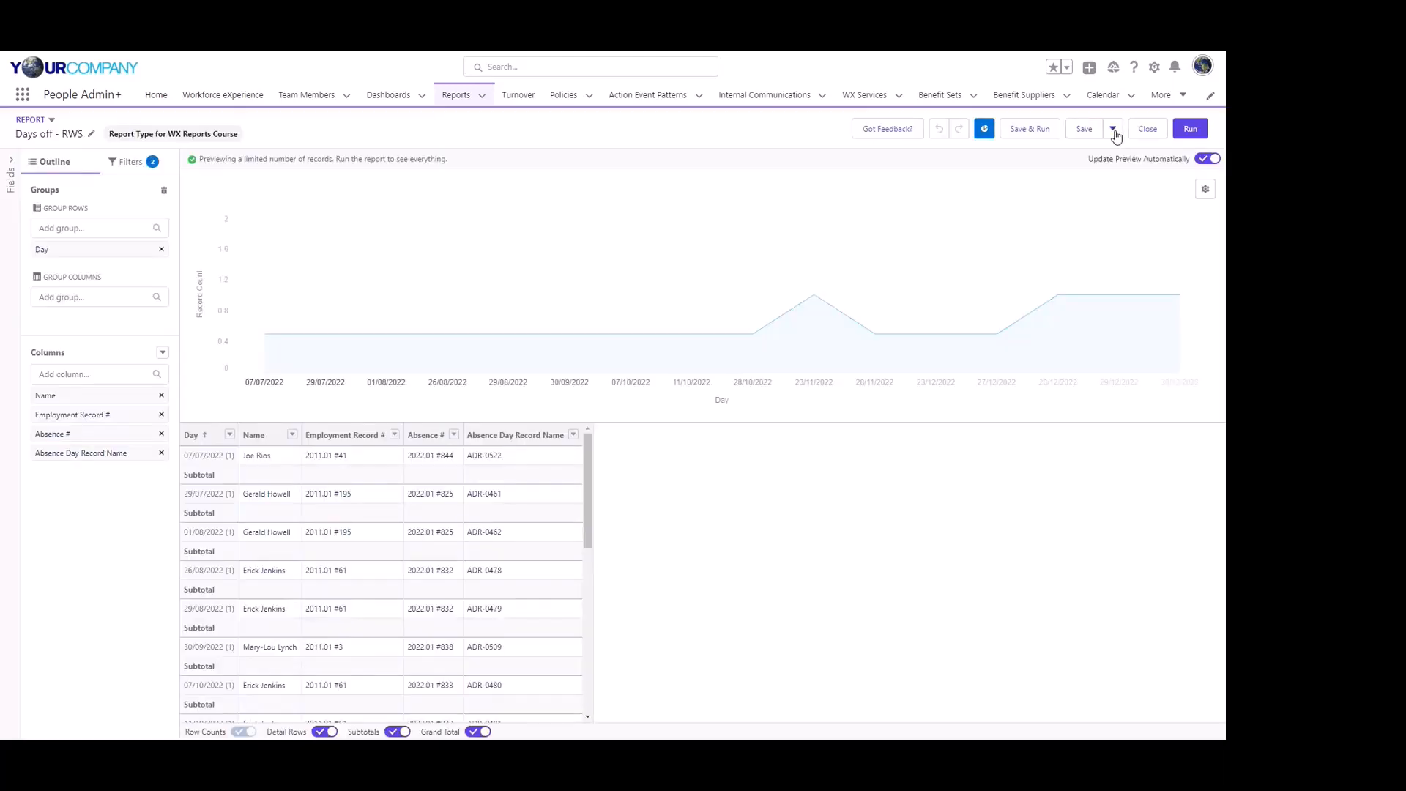
left_click(1114, 132)
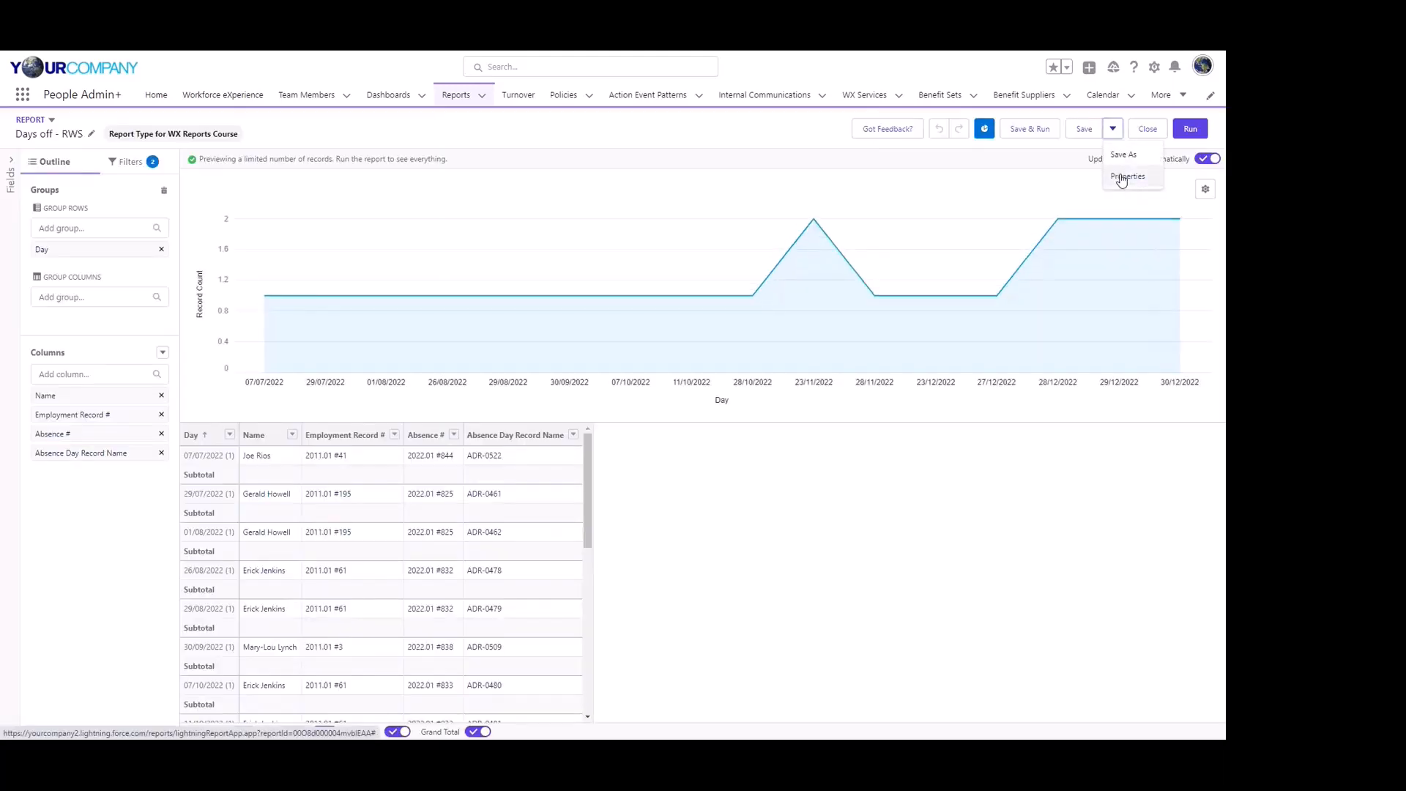
left_click(1122, 177)
key("Tab")
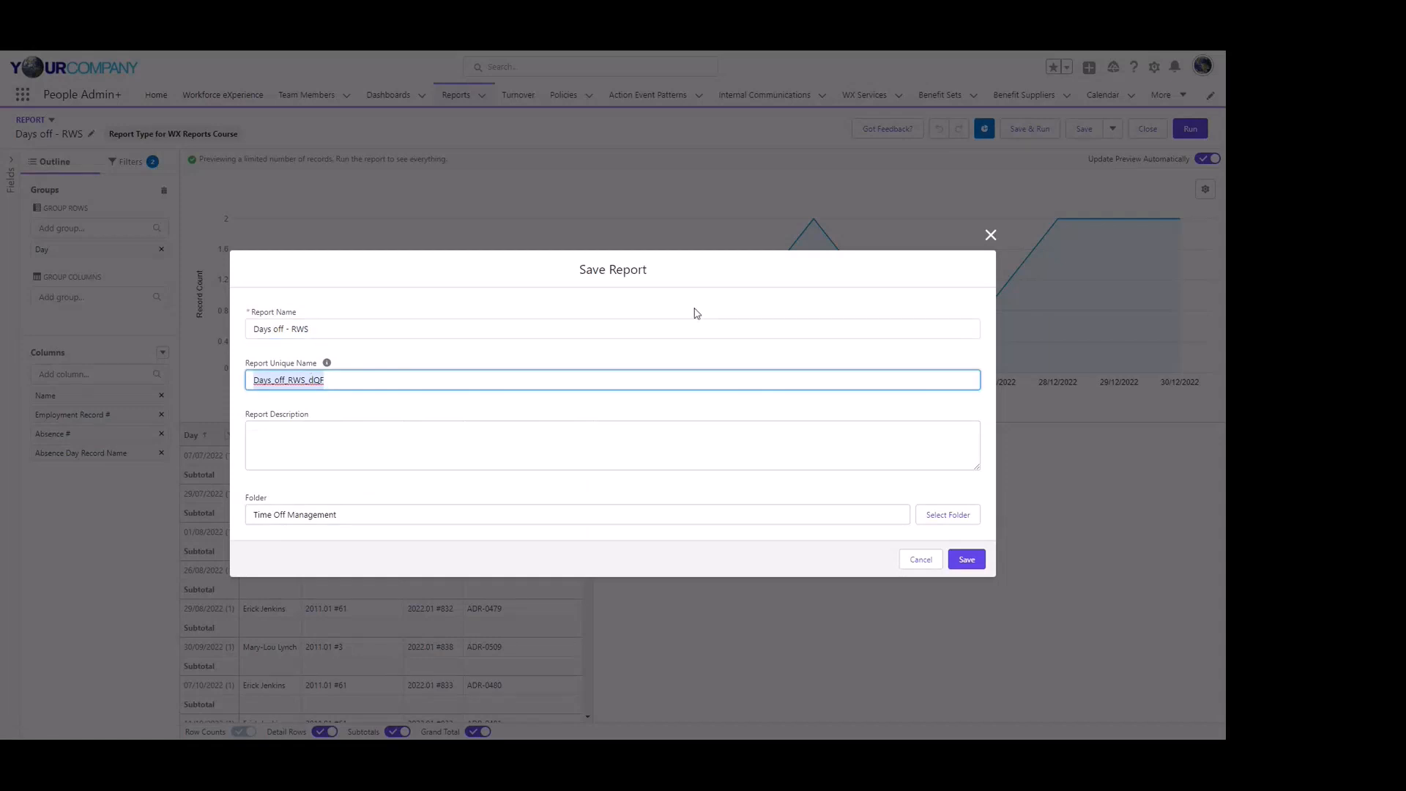
left_click(991, 234)
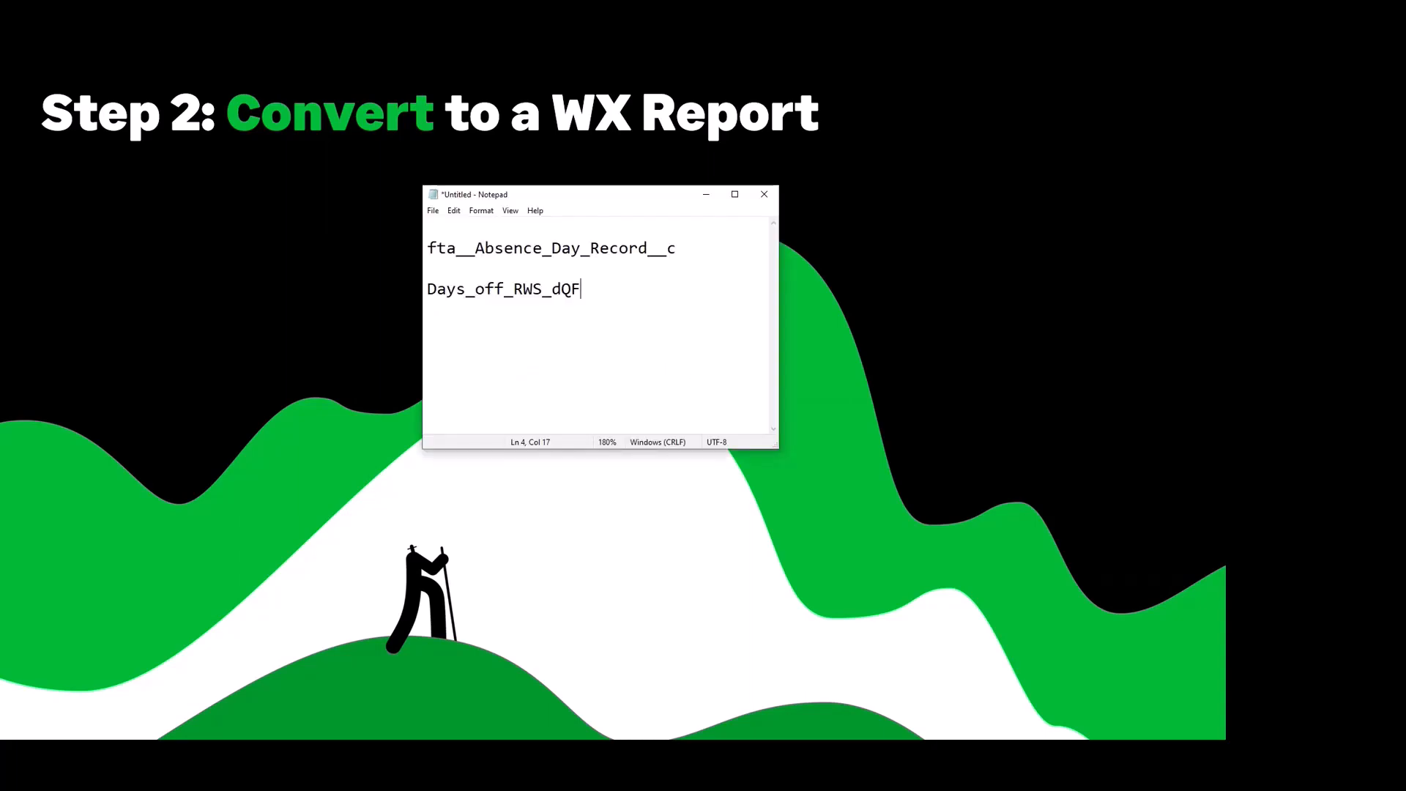
Find WX Reports among the available items and start a new WX report.
left_click(976, 439)
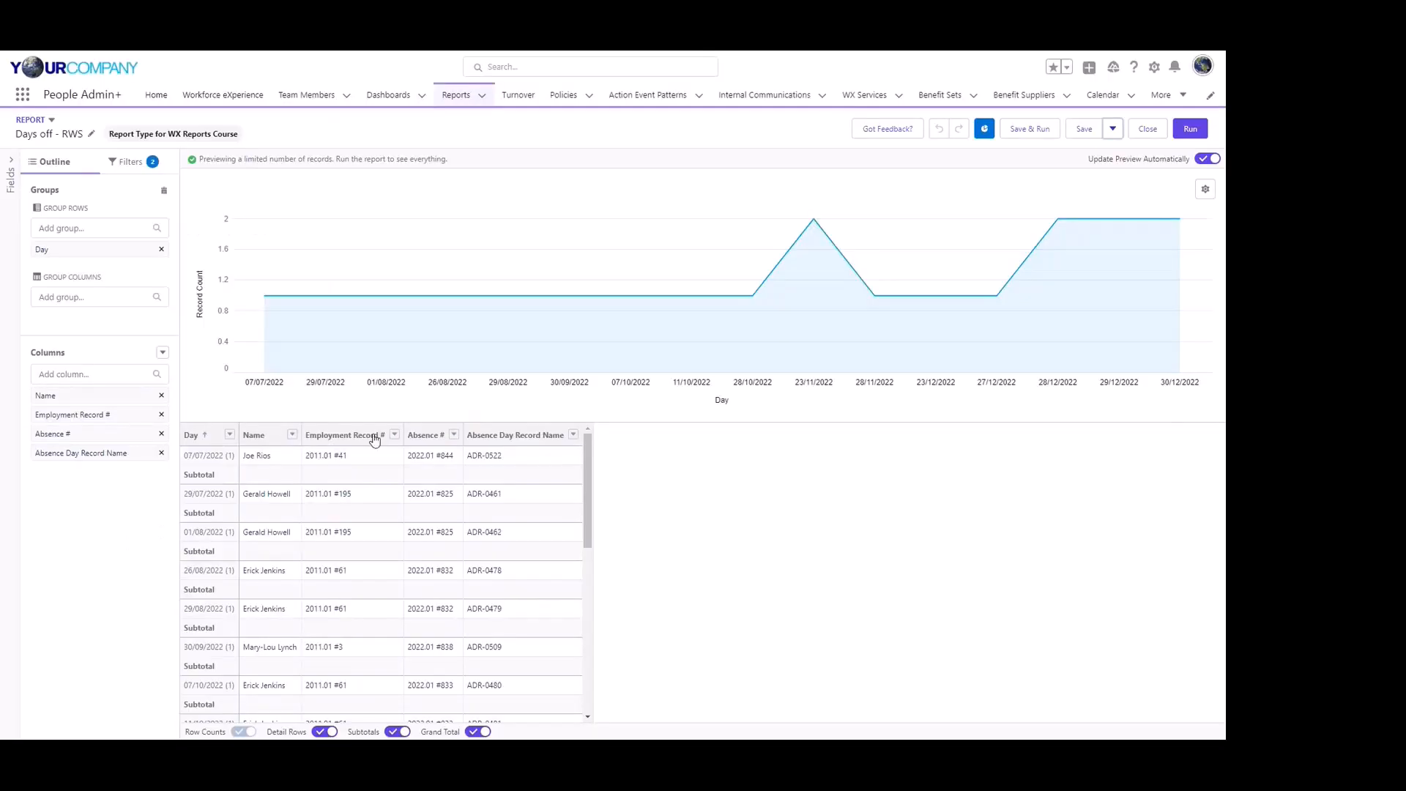
left_click(21, 96)
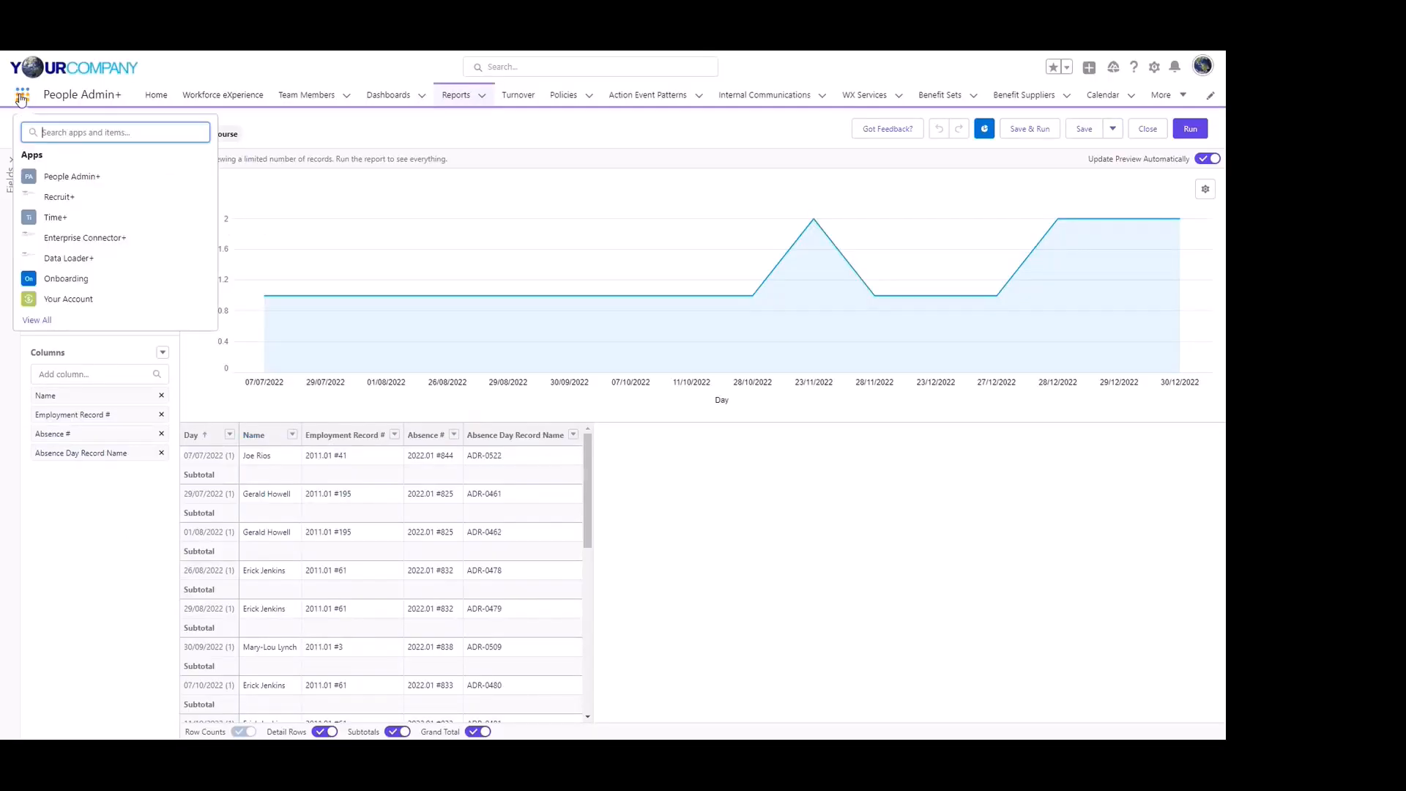
type("wx")
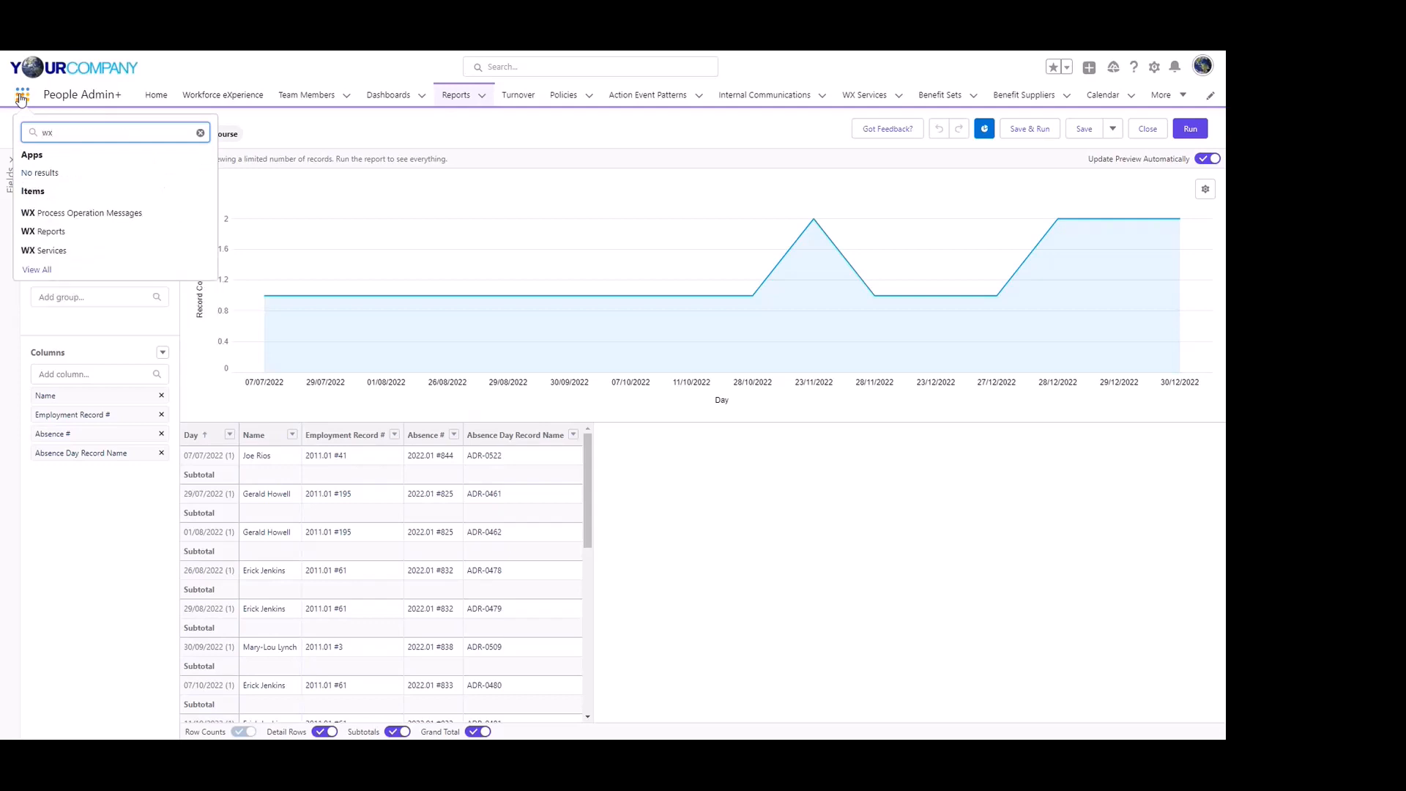
left_click(62, 235)
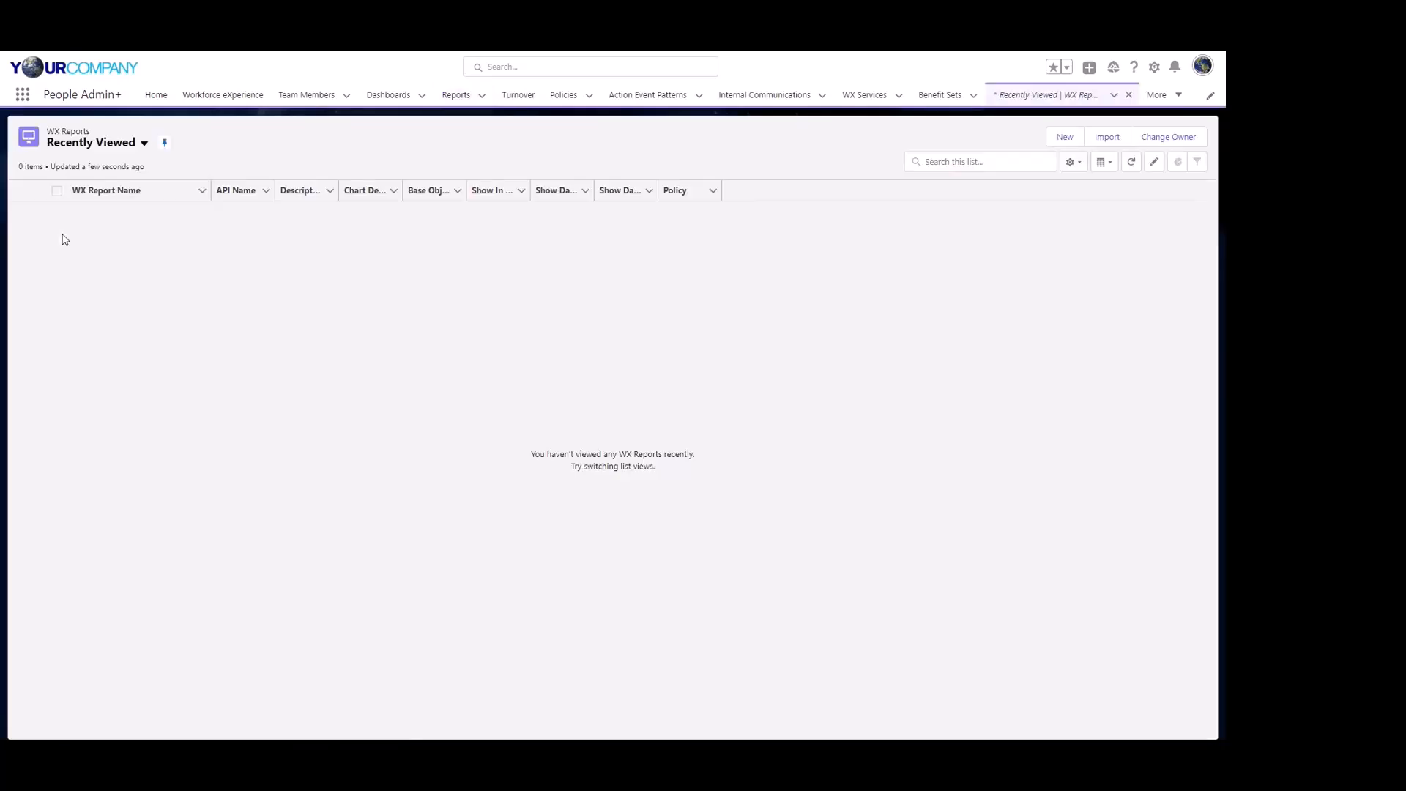
left_click(1063, 138)
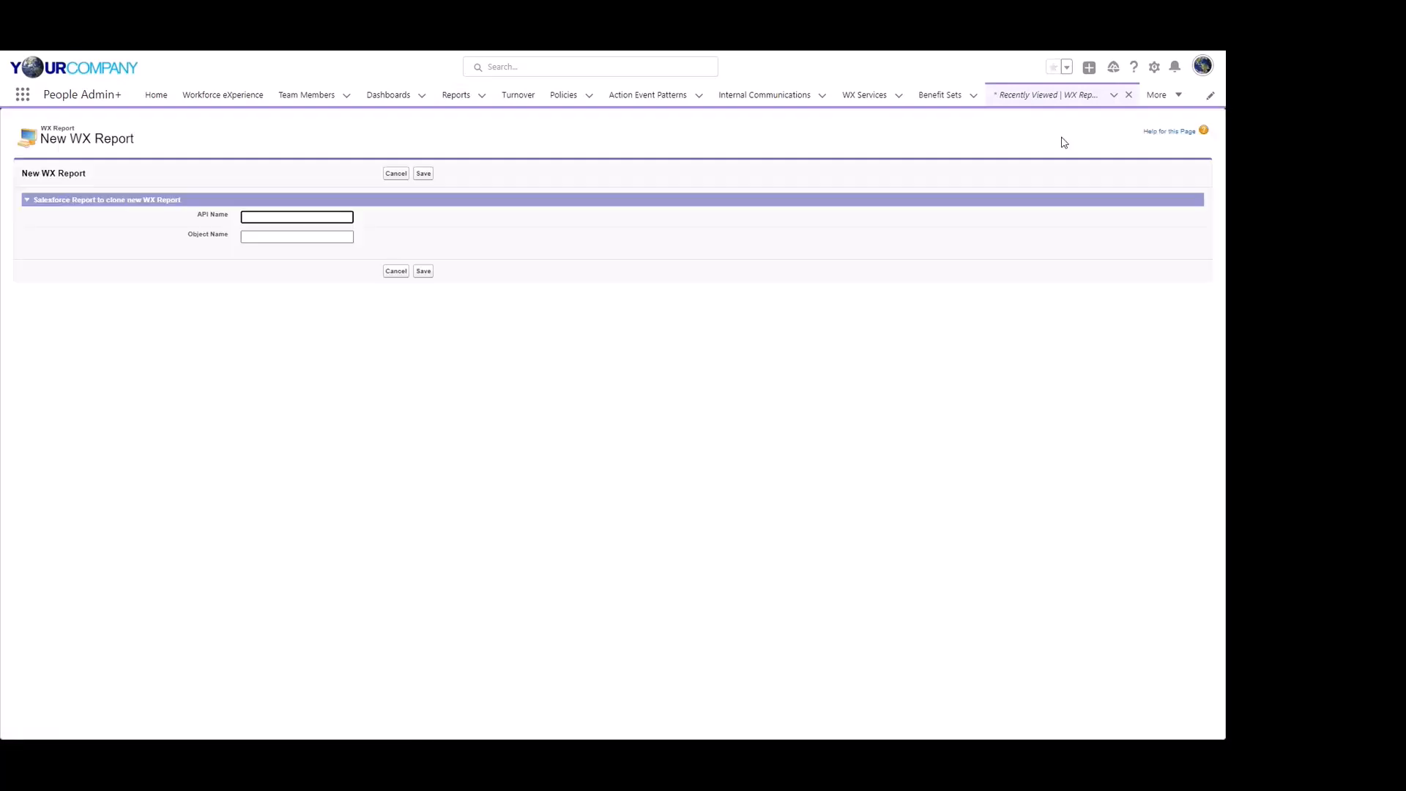
Copy fta__Absence_Day_Record__c from the Notepad note into the new WX report's Object Name.
left_click(735, 258)
key("alt+Tab")
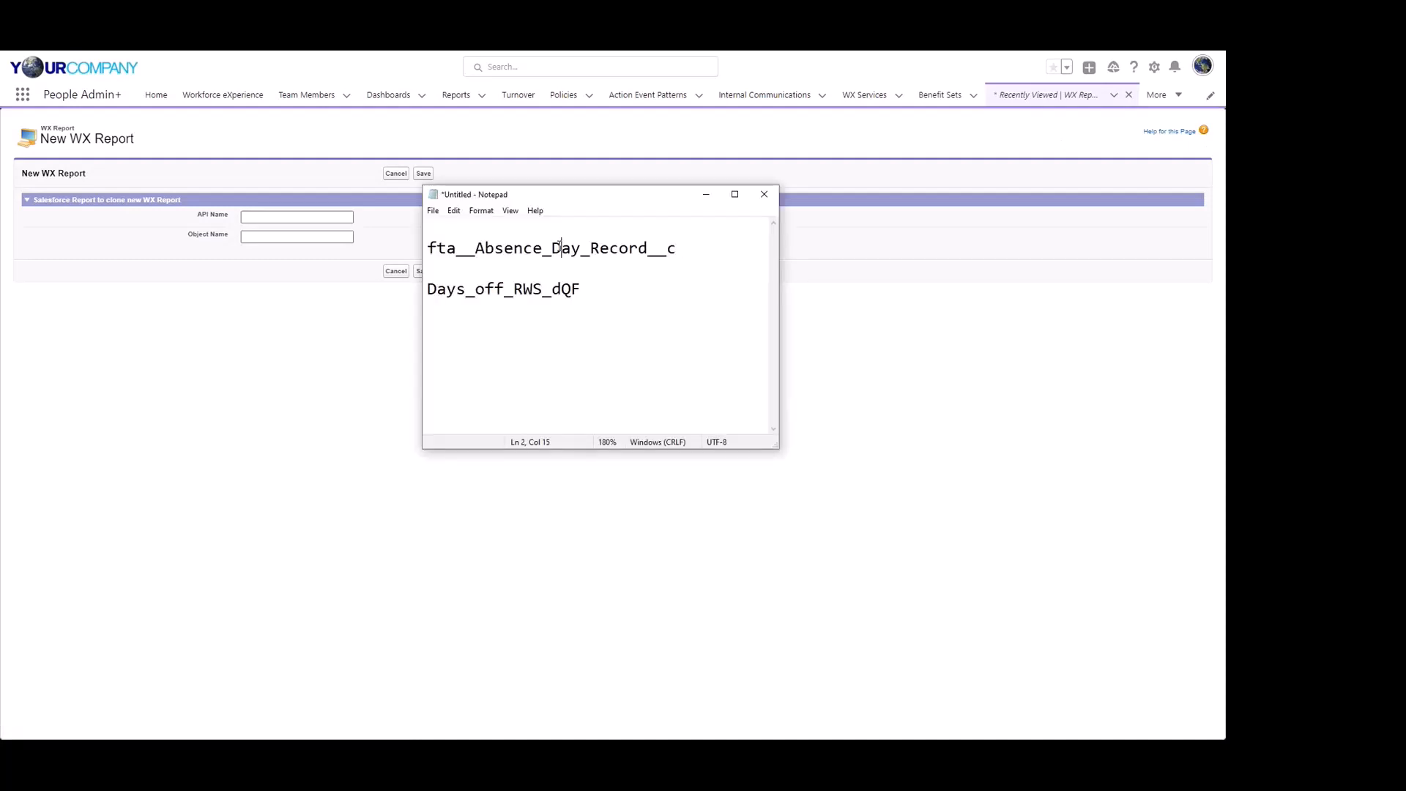
double_click(557, 247)
key("ctrl+c")
left_click(304, 235)
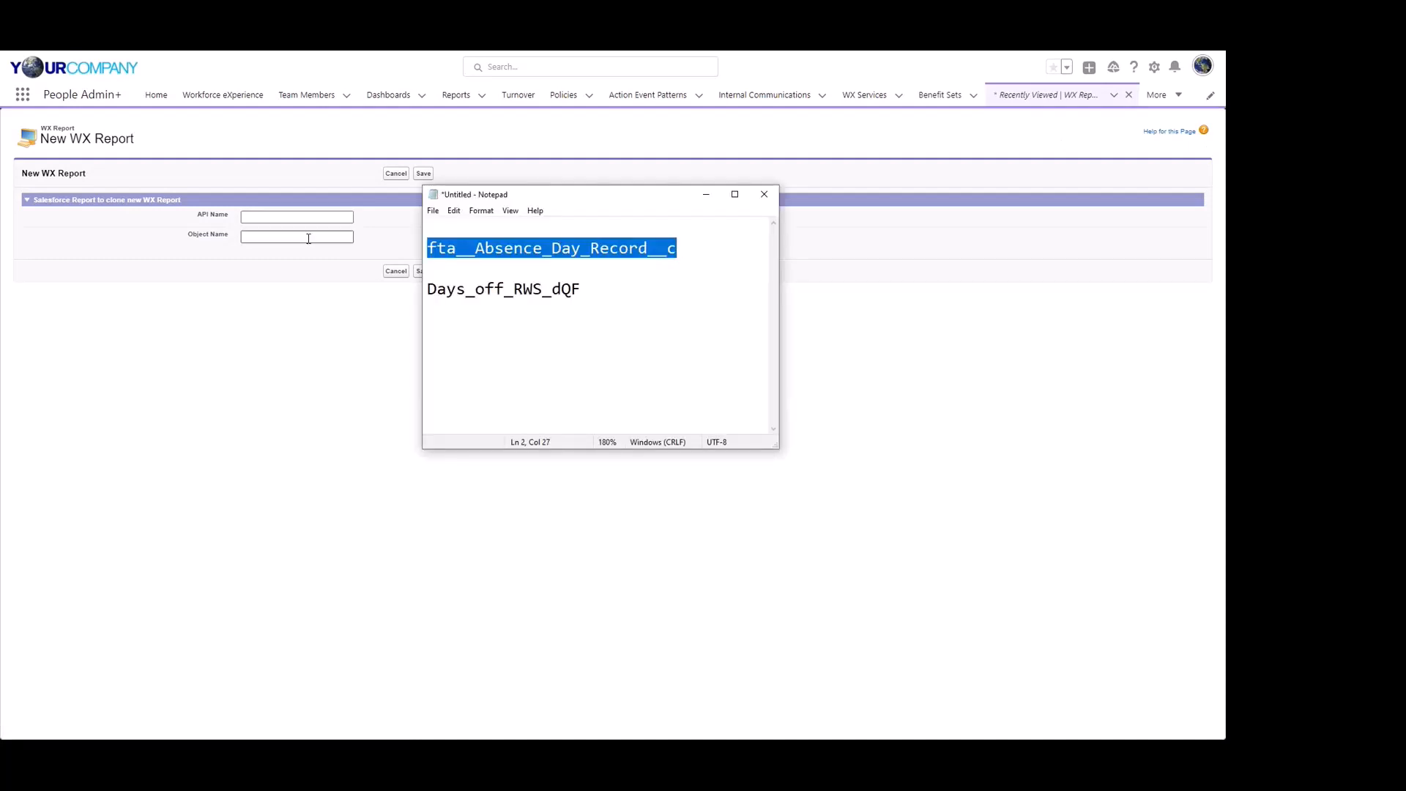
key("ctrl+v")
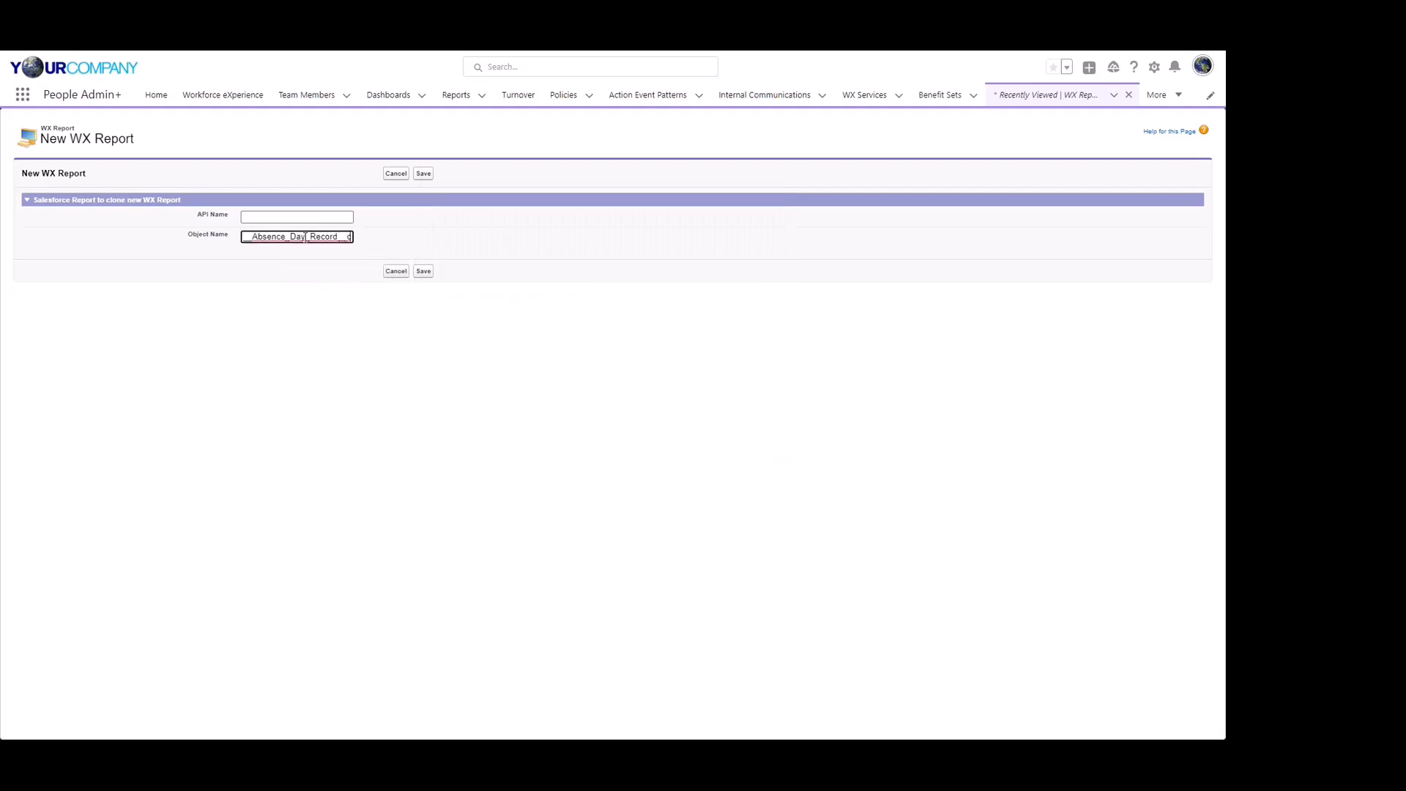
Copy Days_off_RWS_dQF from the Notepad note into the new WX report's API Name.
key("alt+Tab")
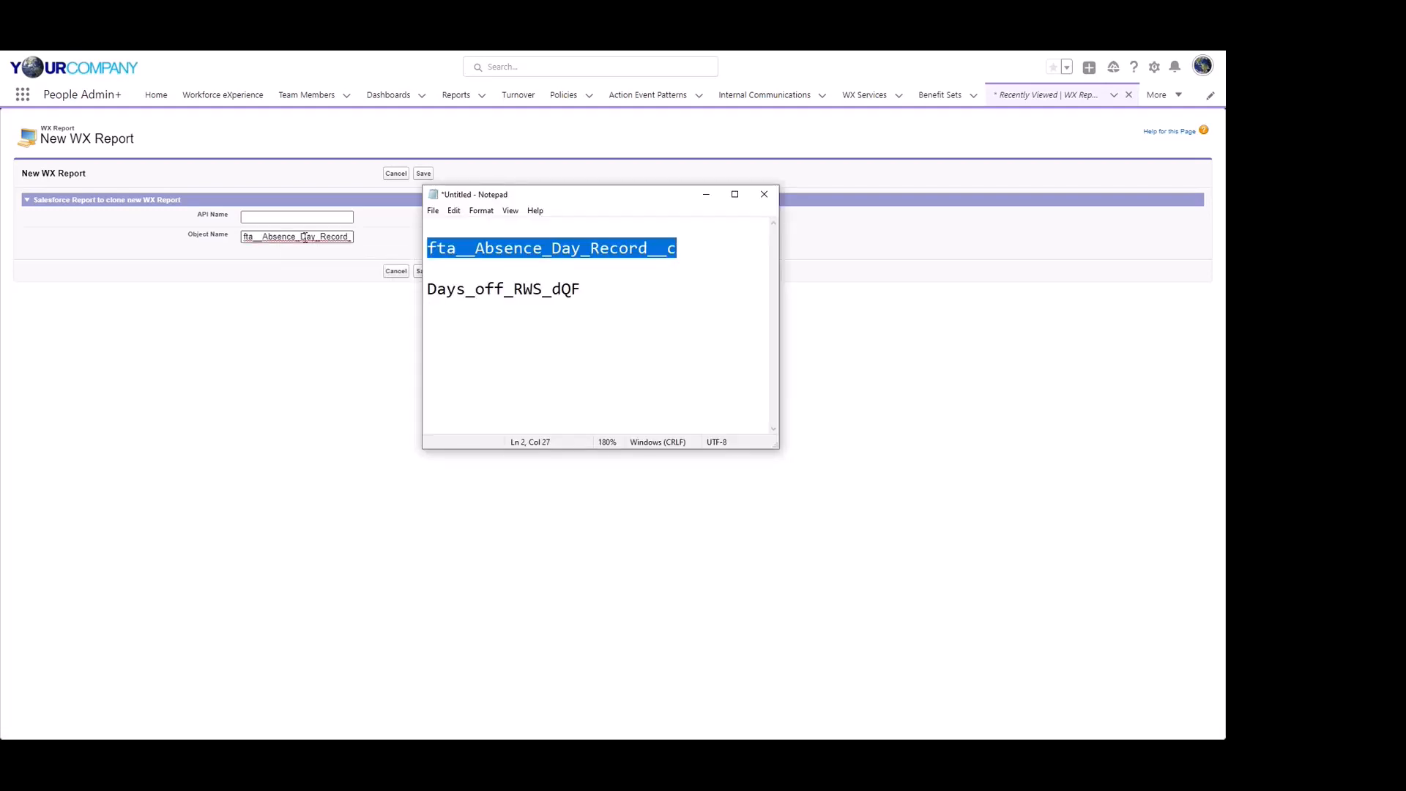
double_click(525, 289)
key("ctrl+c")
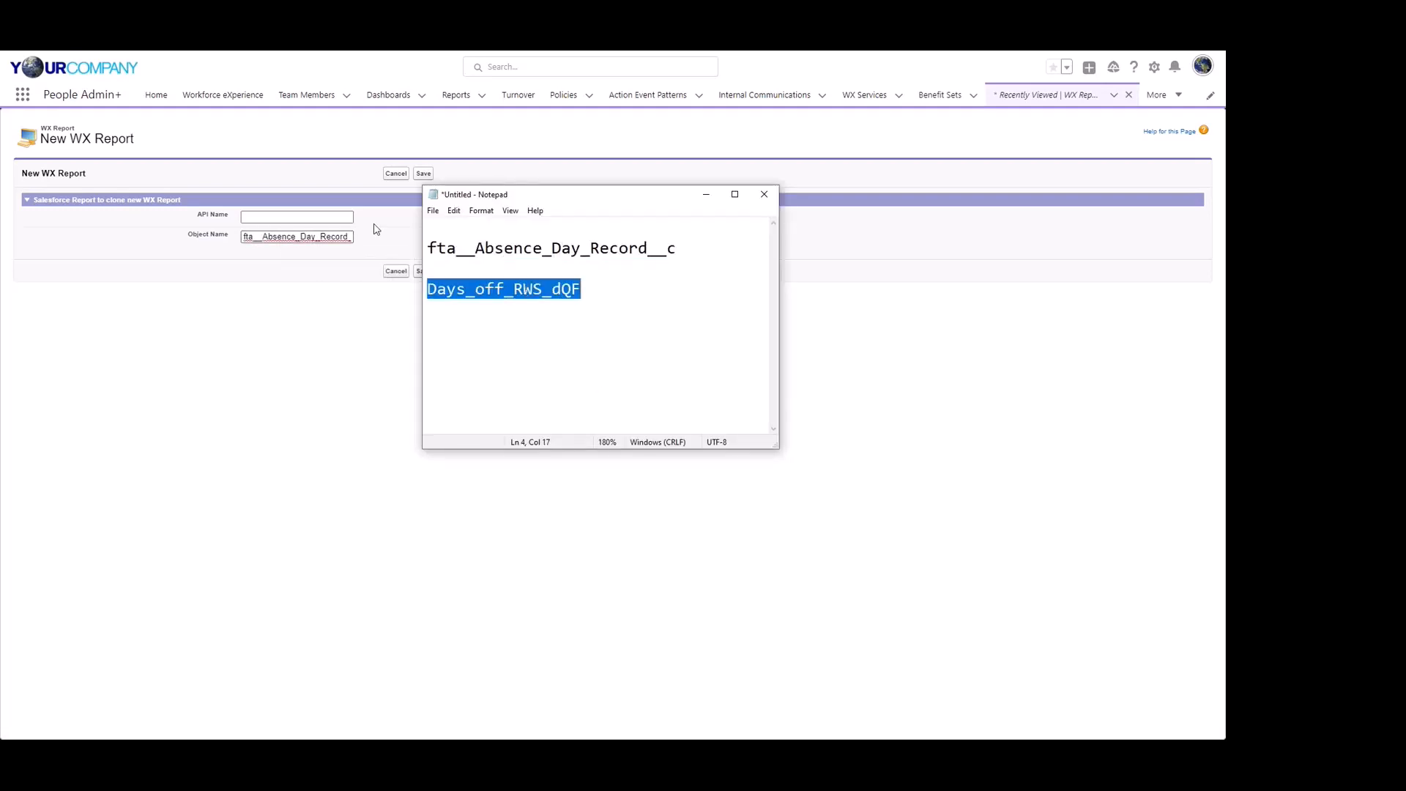
left_click(308, 216)
key("ctrl+v")
left_click(312, 196)
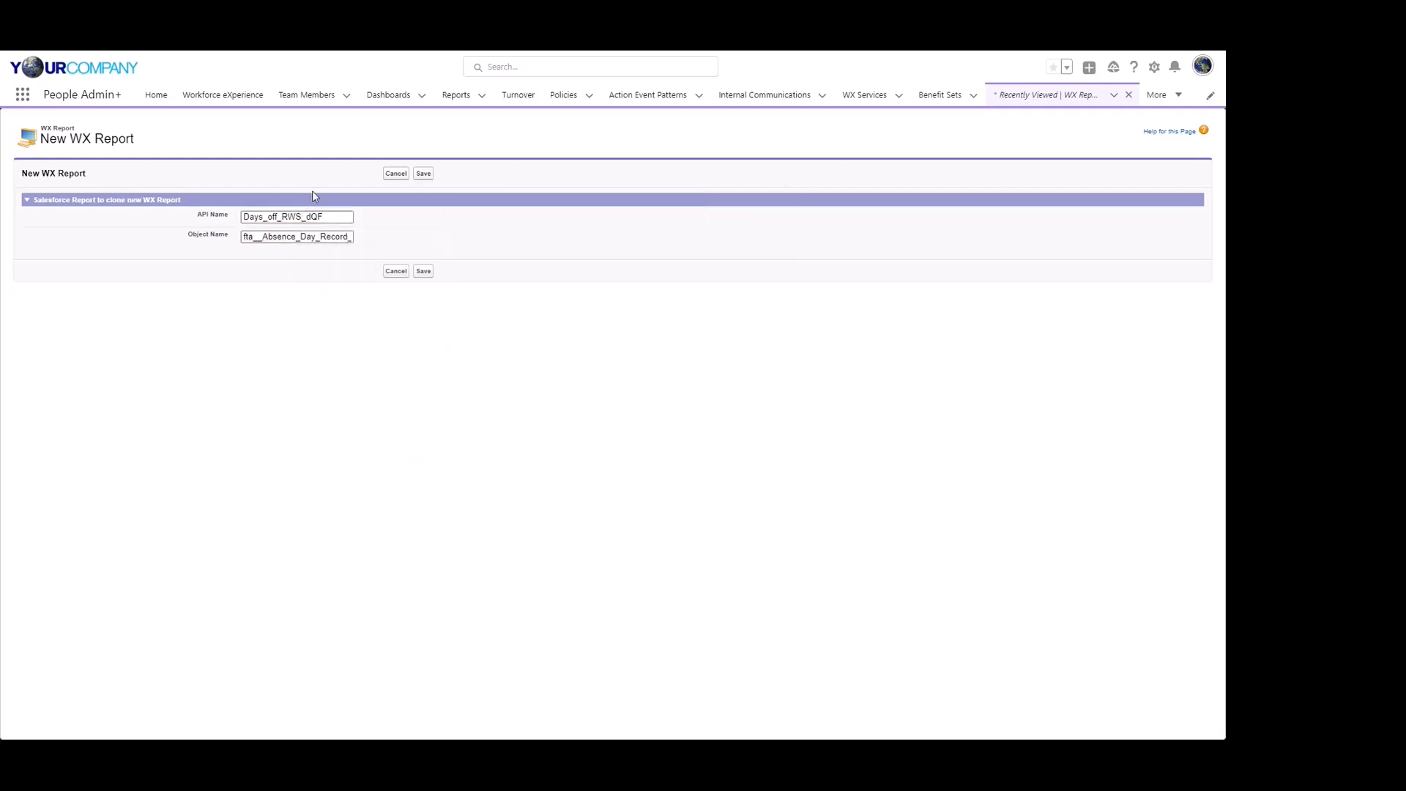
Compare the entered API and object names with the Notepad note, and save the new WX report.
key("alt+Tab")
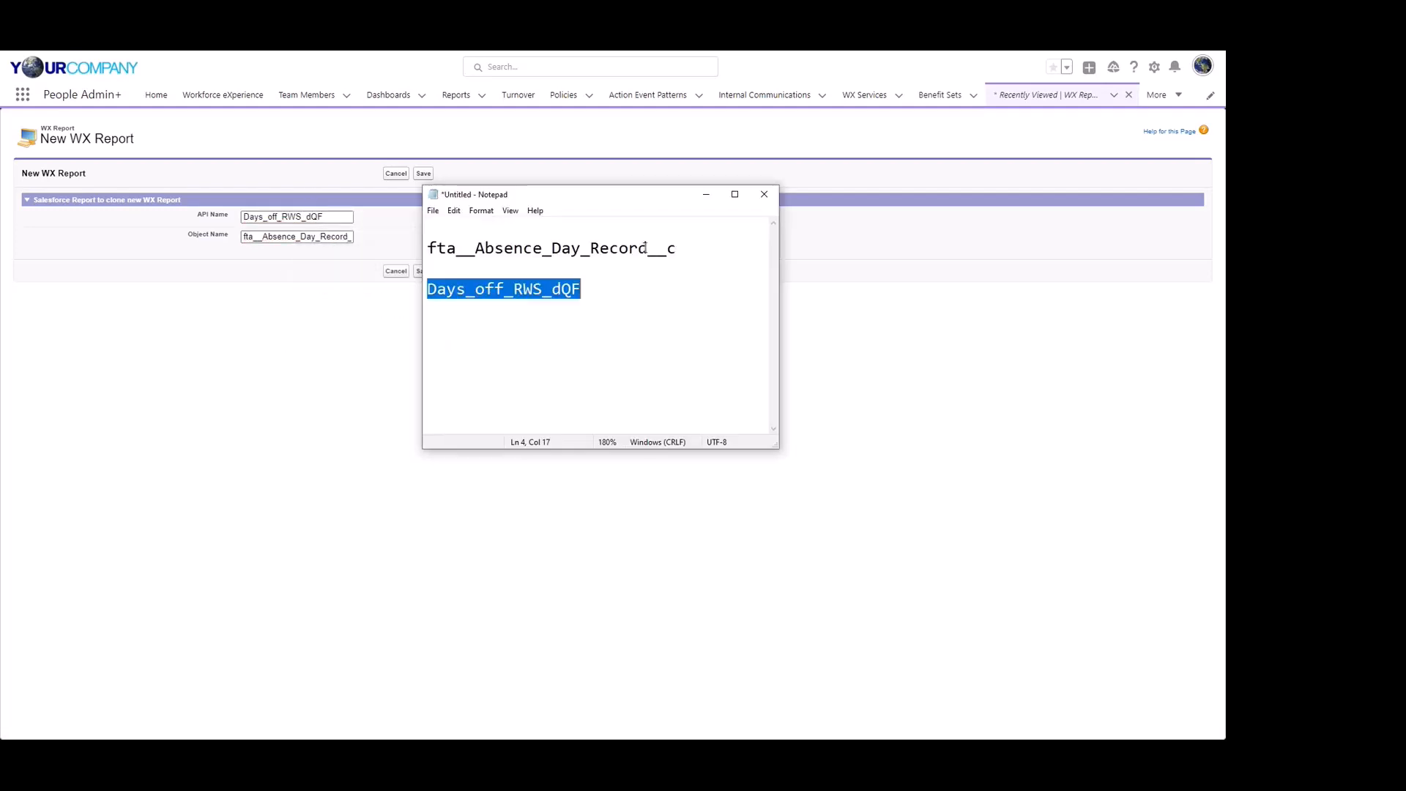
left_click(294, 409)
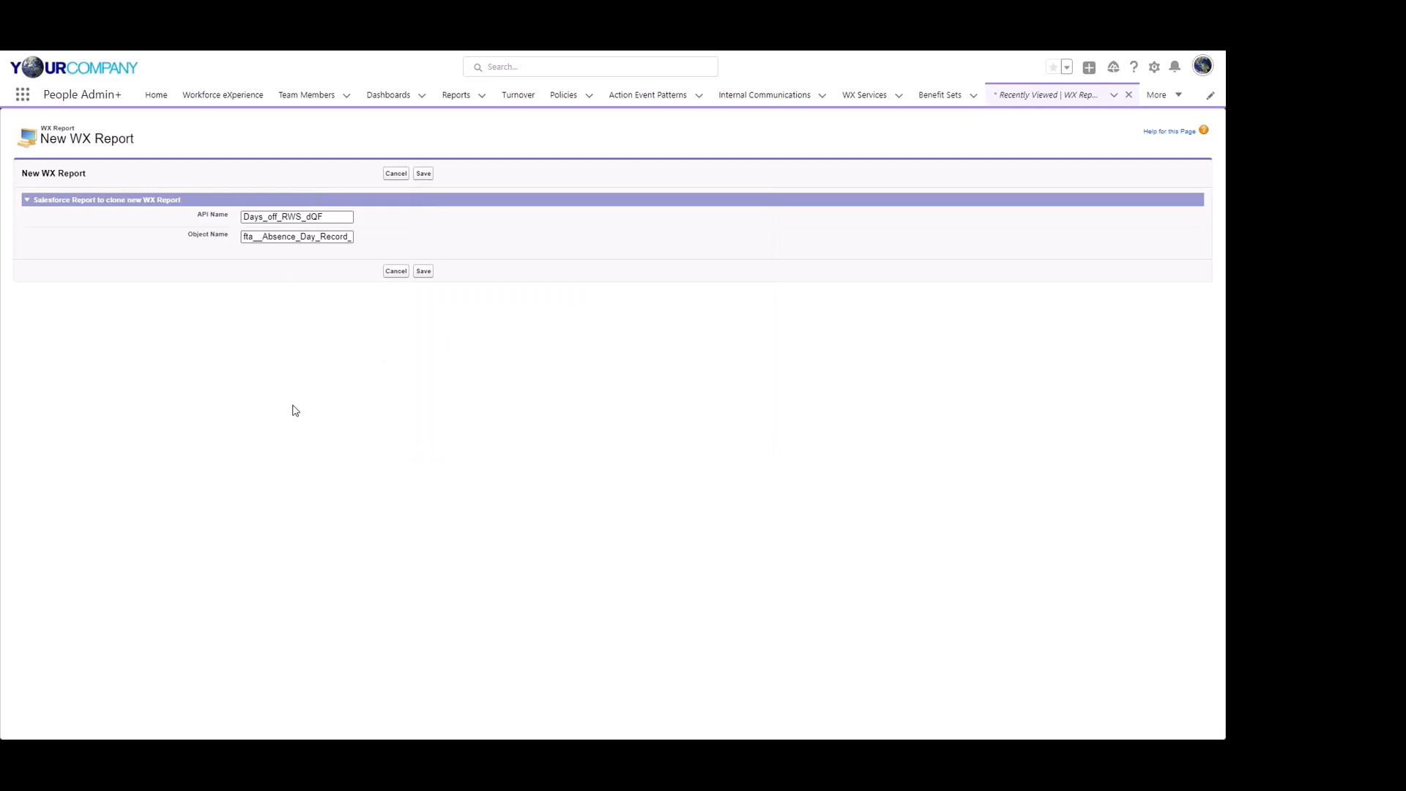
left_click(429, 275)
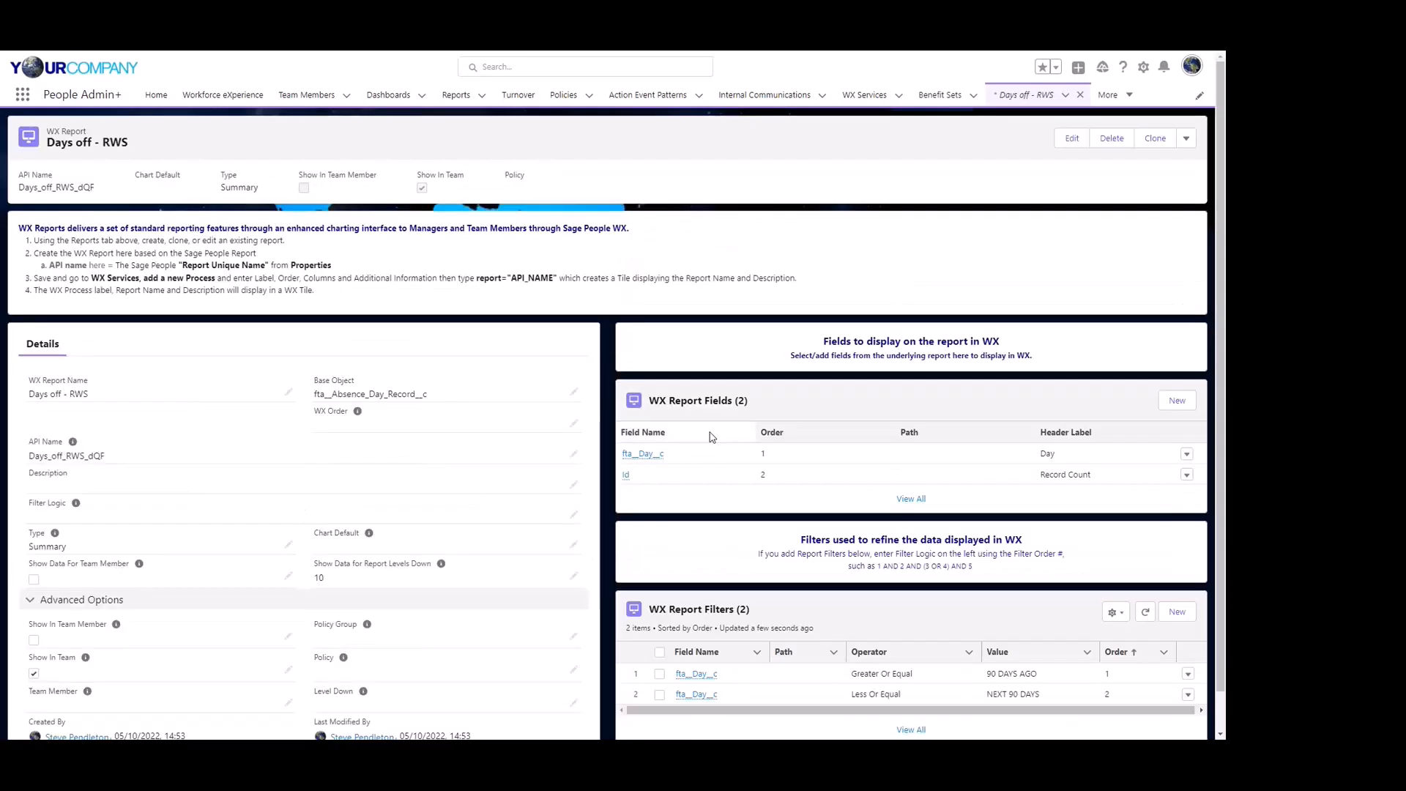
Review the WX report's fields, filters and details, and capture the area with its type, chart default and data visibility settings.
scroll(710, 432, "right", 3)
scroll(710, 434, "down", 1)
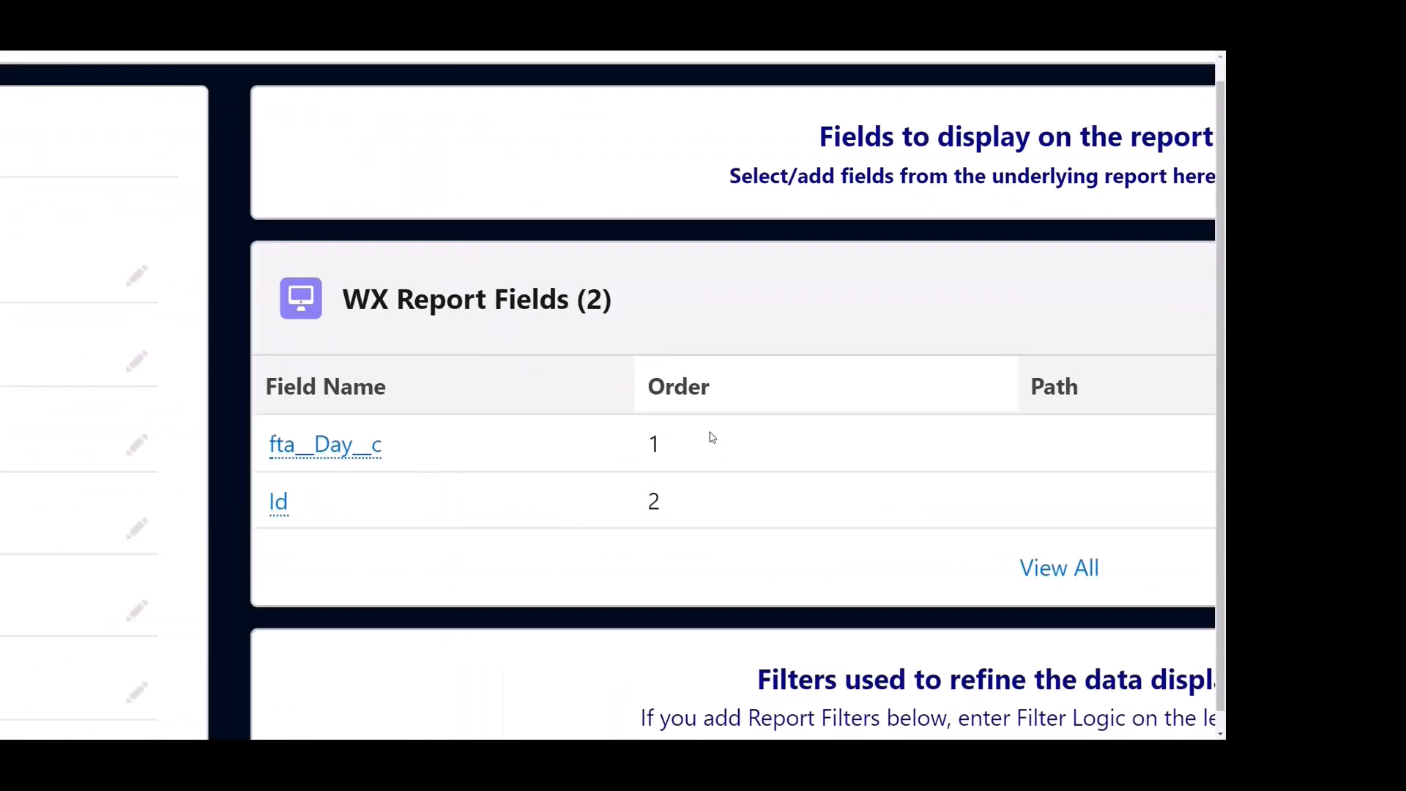
scroll(710, 433, "right", 1)
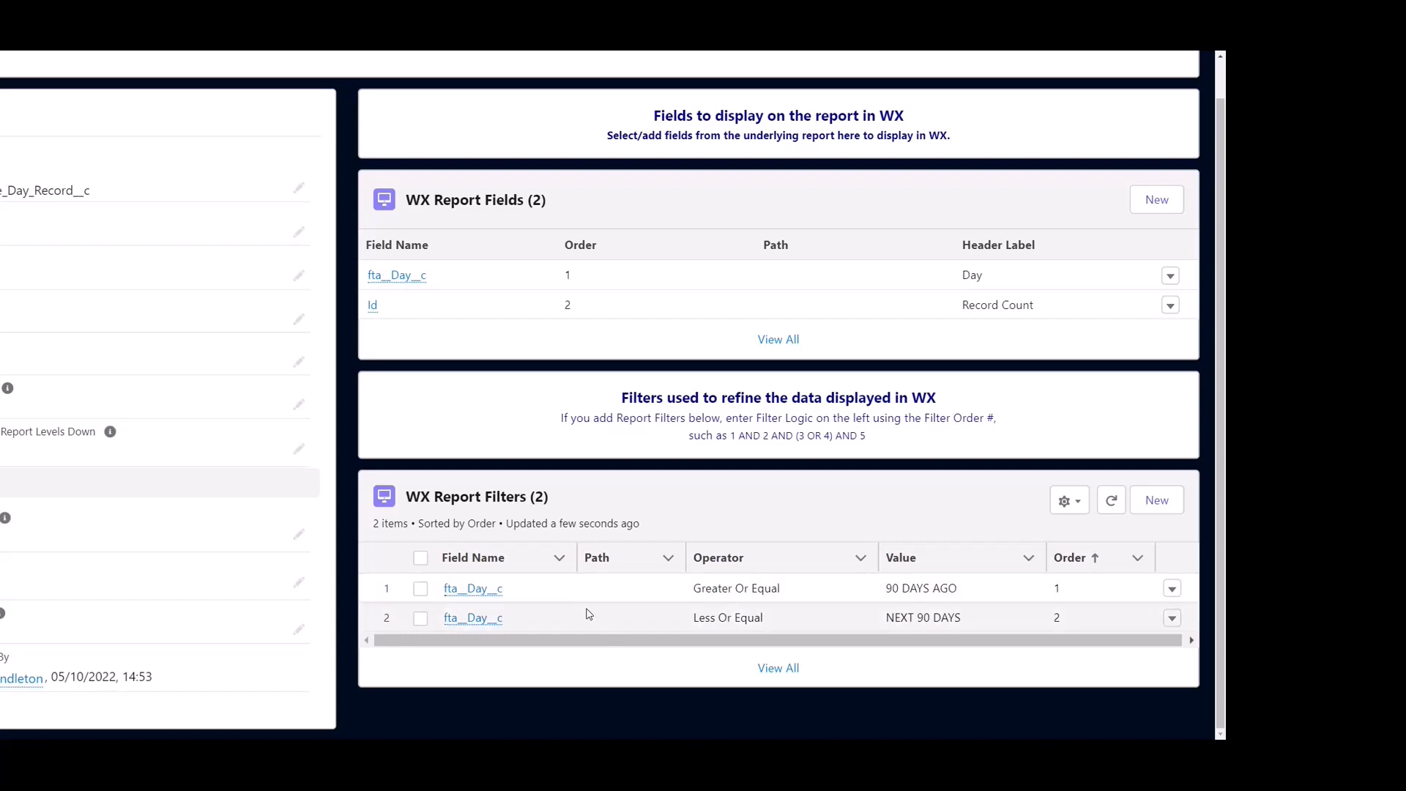
scroll(588, 597, "left", 7)
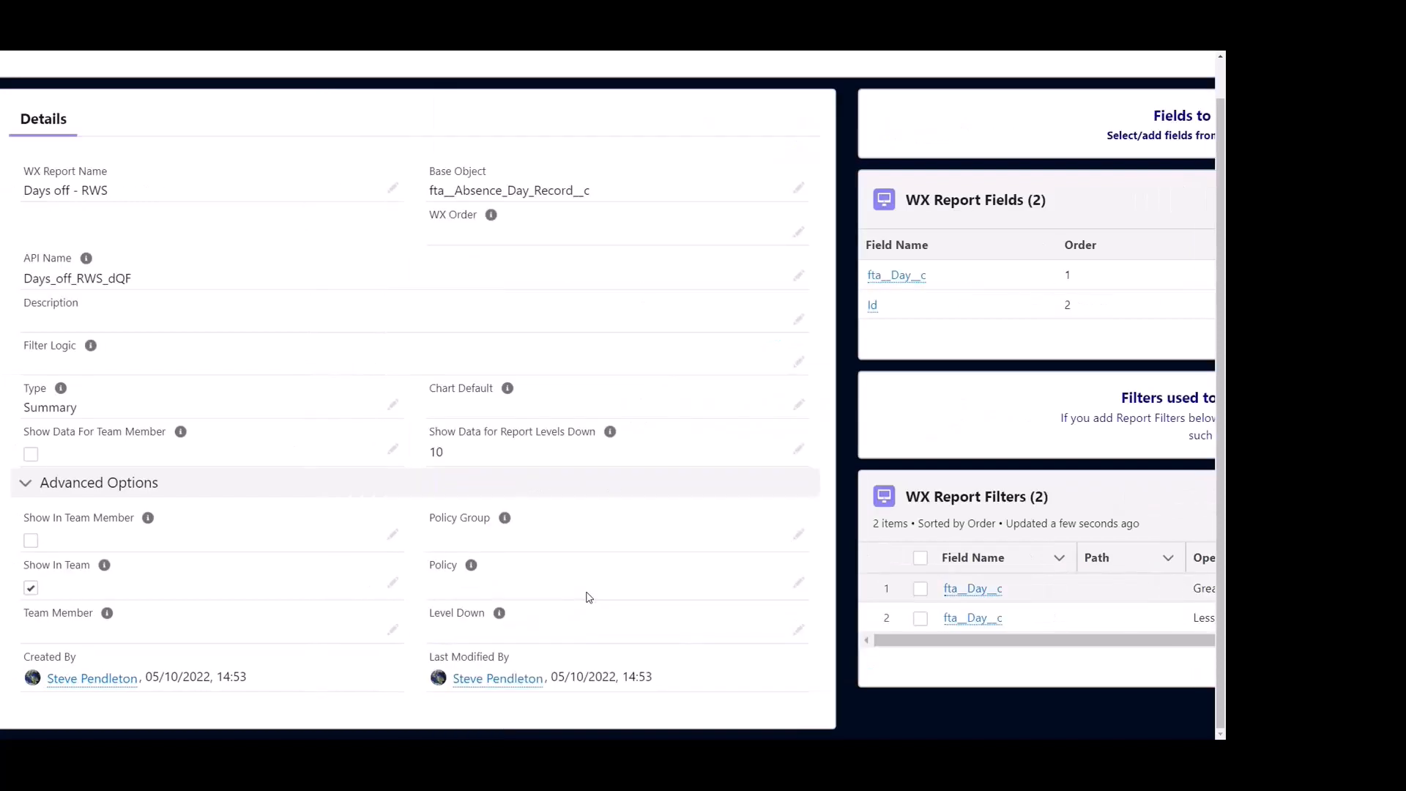
scroll(589, 598, "up", 1)
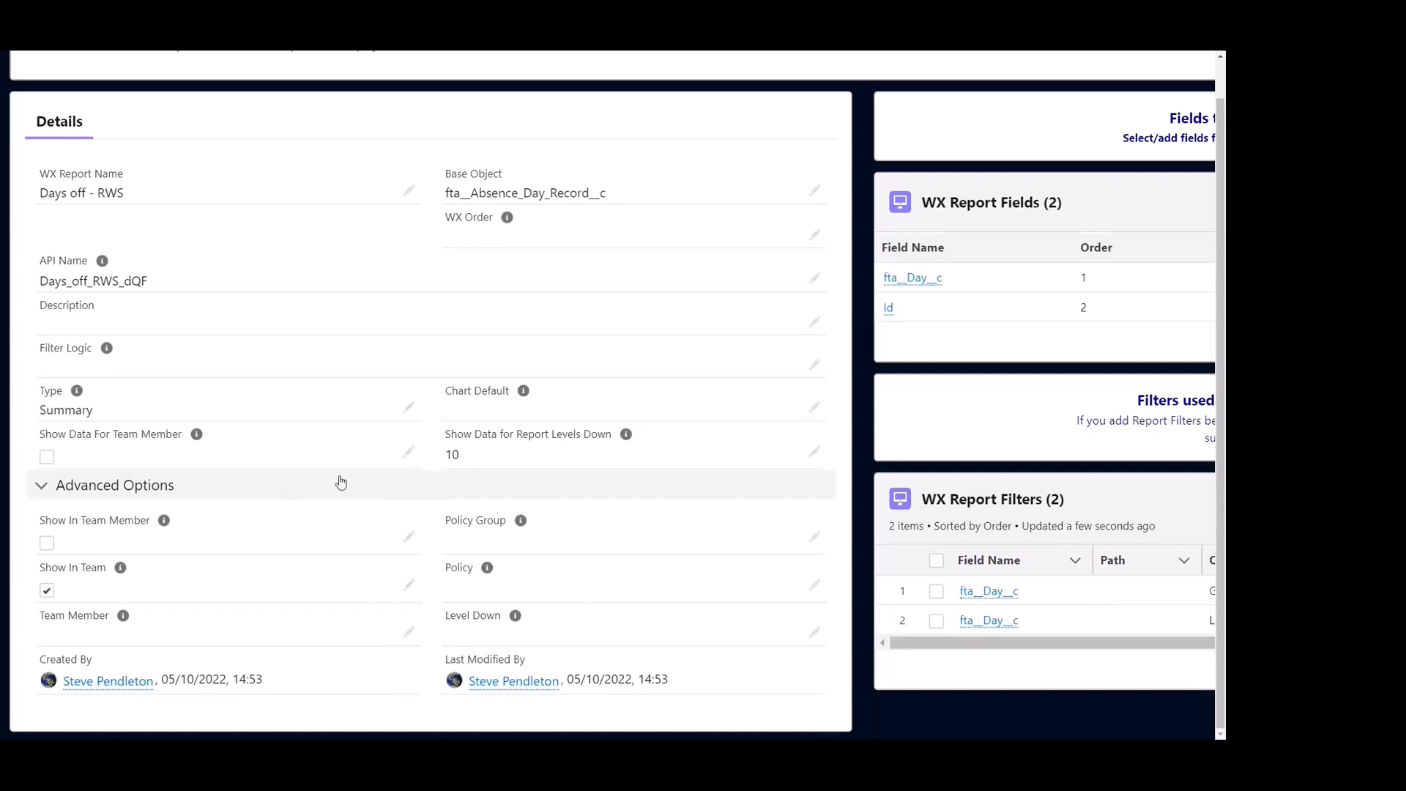
key("Print")
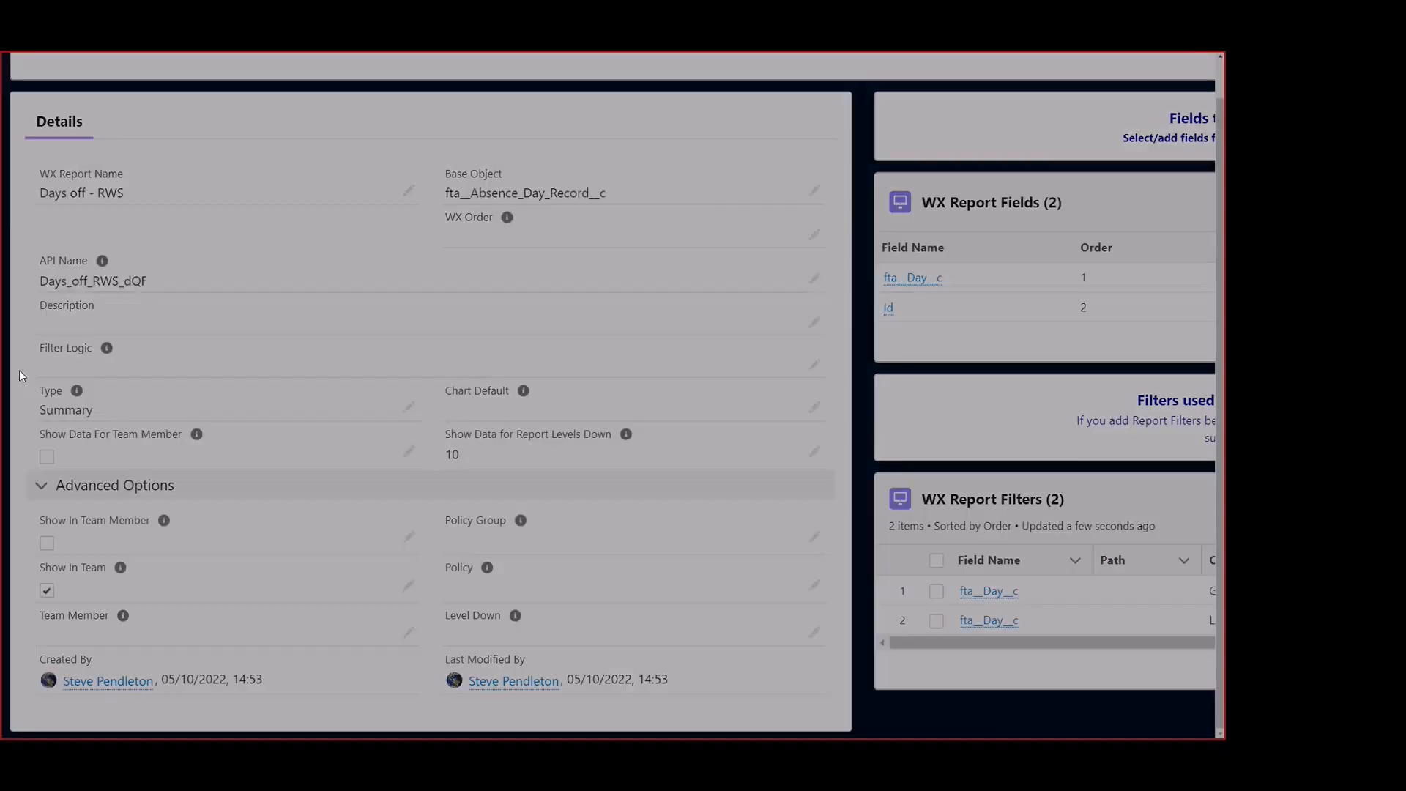
left_click_drag(30, 385, 740, 466)
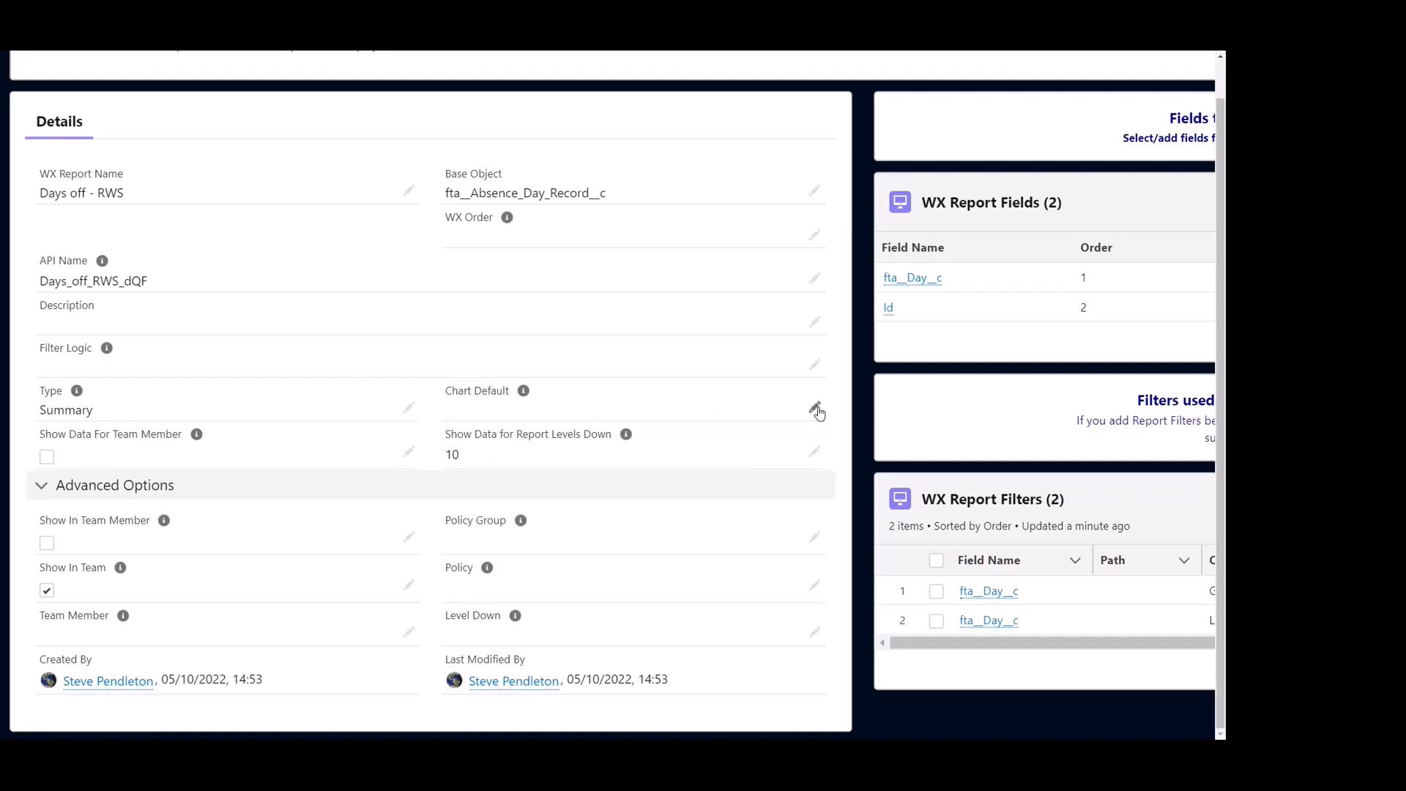
Edit the WX report's details and set Chart Default to Line Chart.
left_click(814, 407)
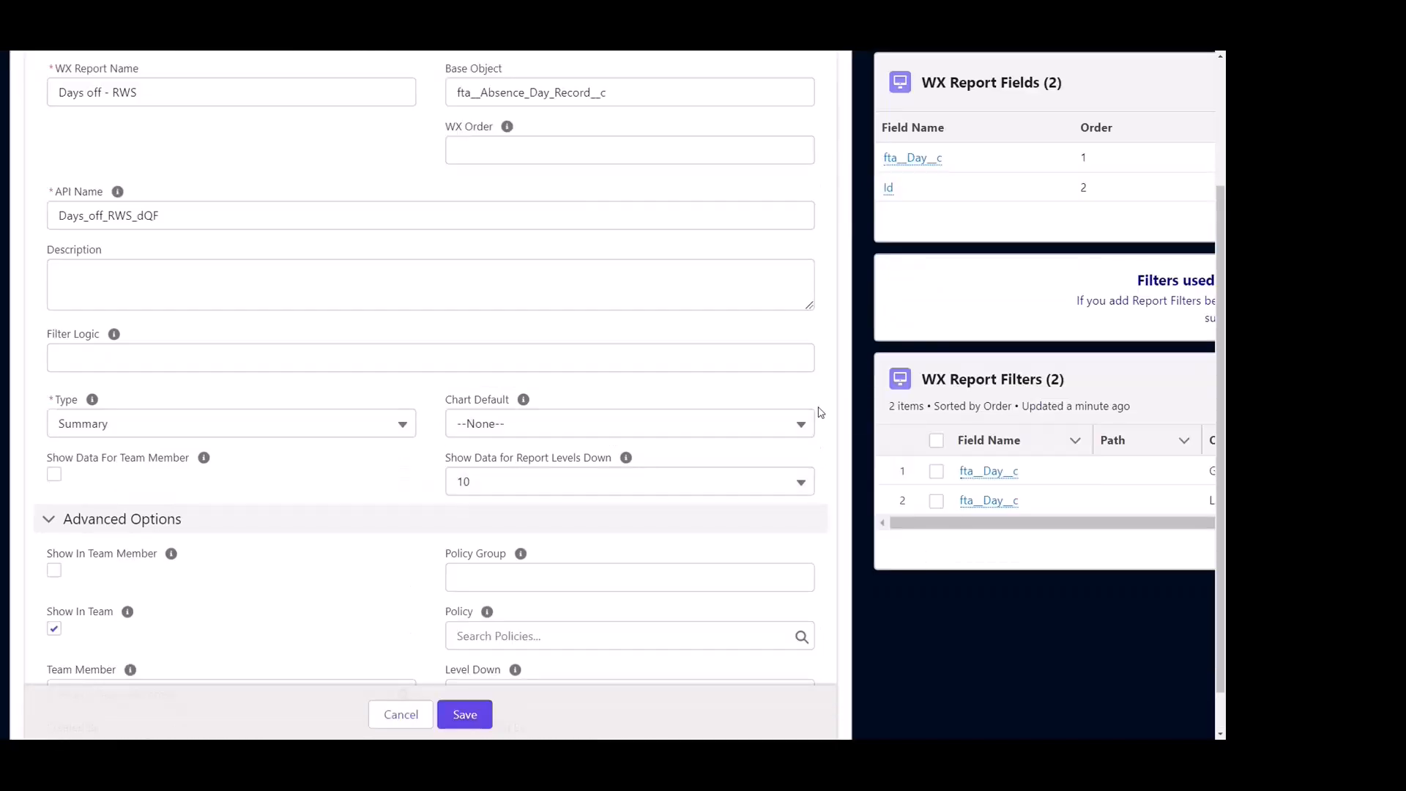
left_click(775, 433)
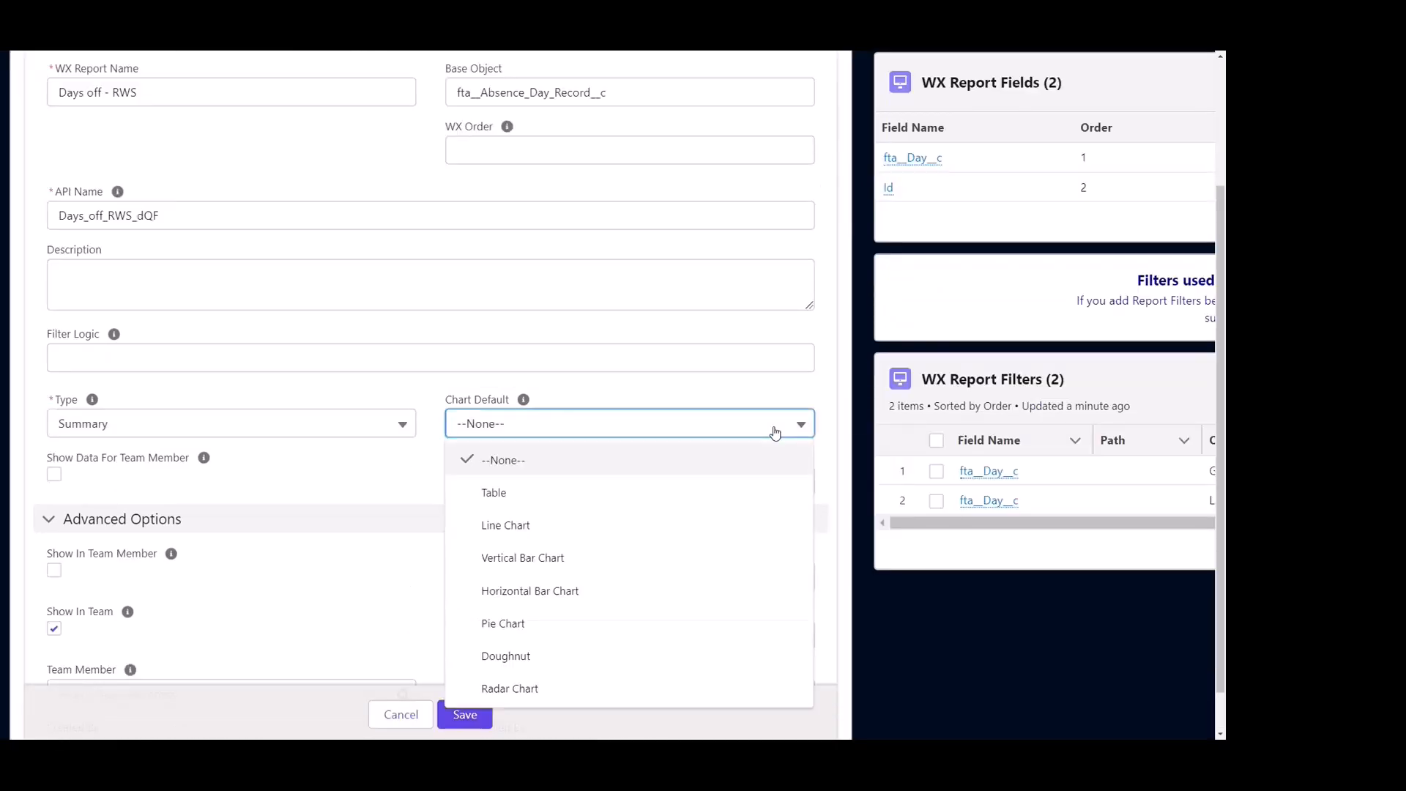
left_click(607, 535)
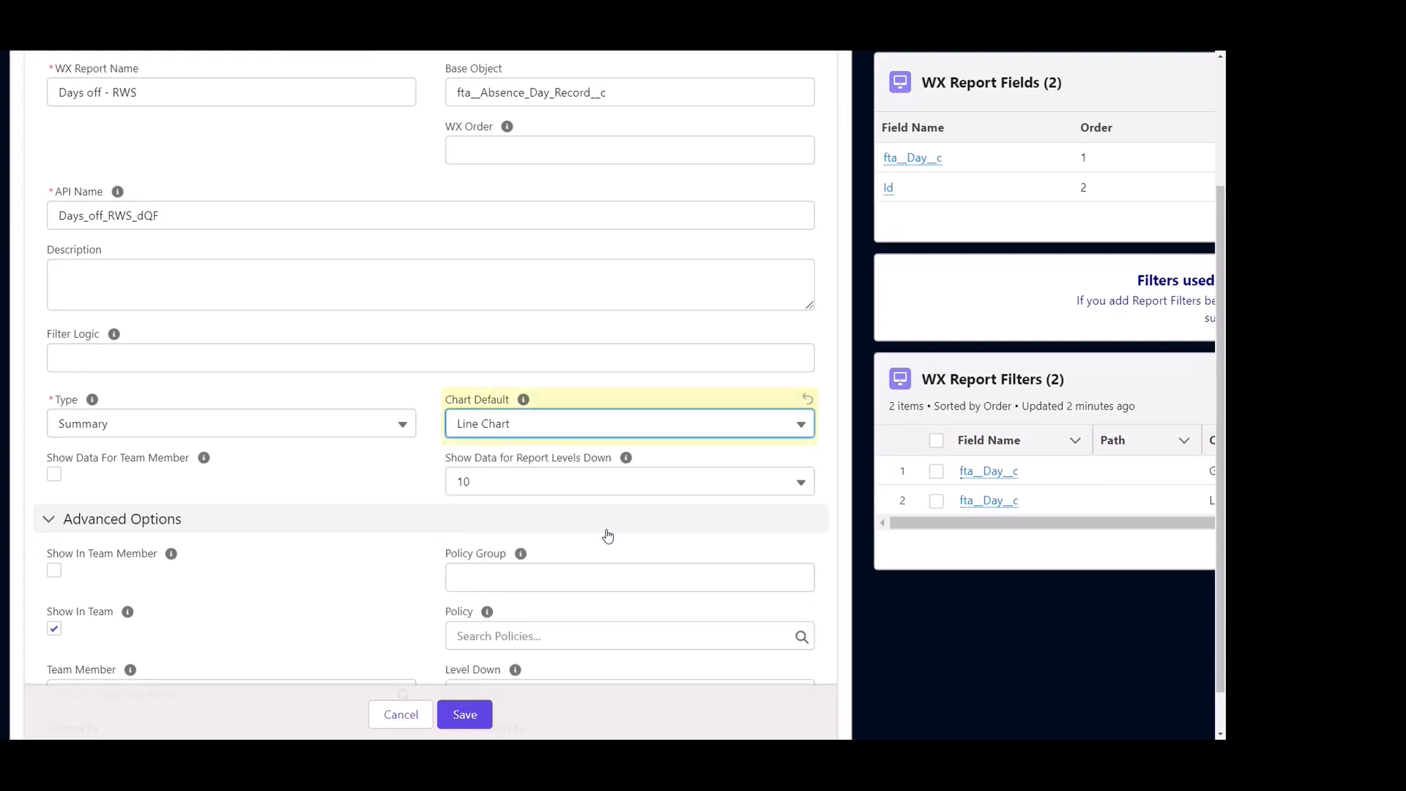
Save the WX report's chart change and compare its API Name with the one in the Notepad note.
left_click(466, 715)
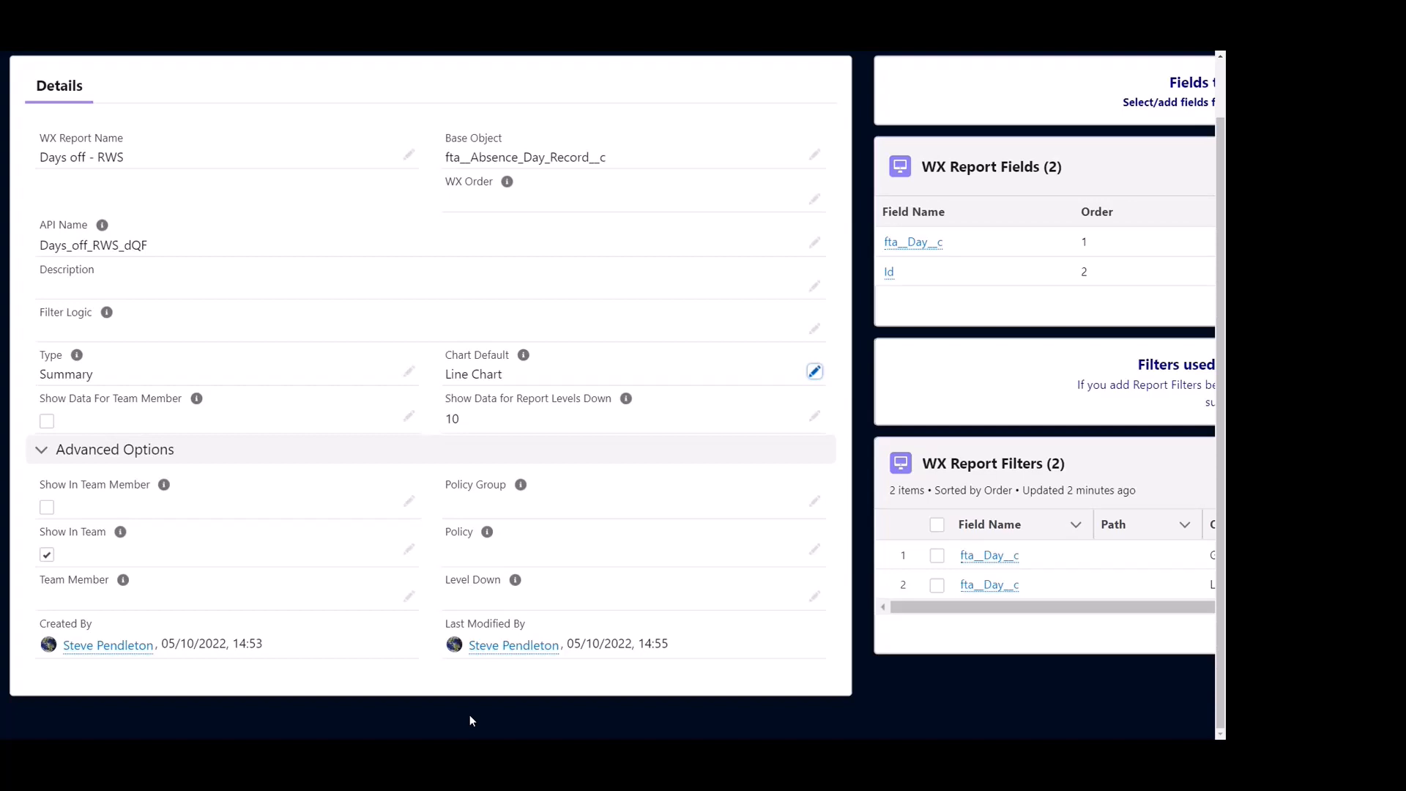
scroll(469, 715, "up", 3)
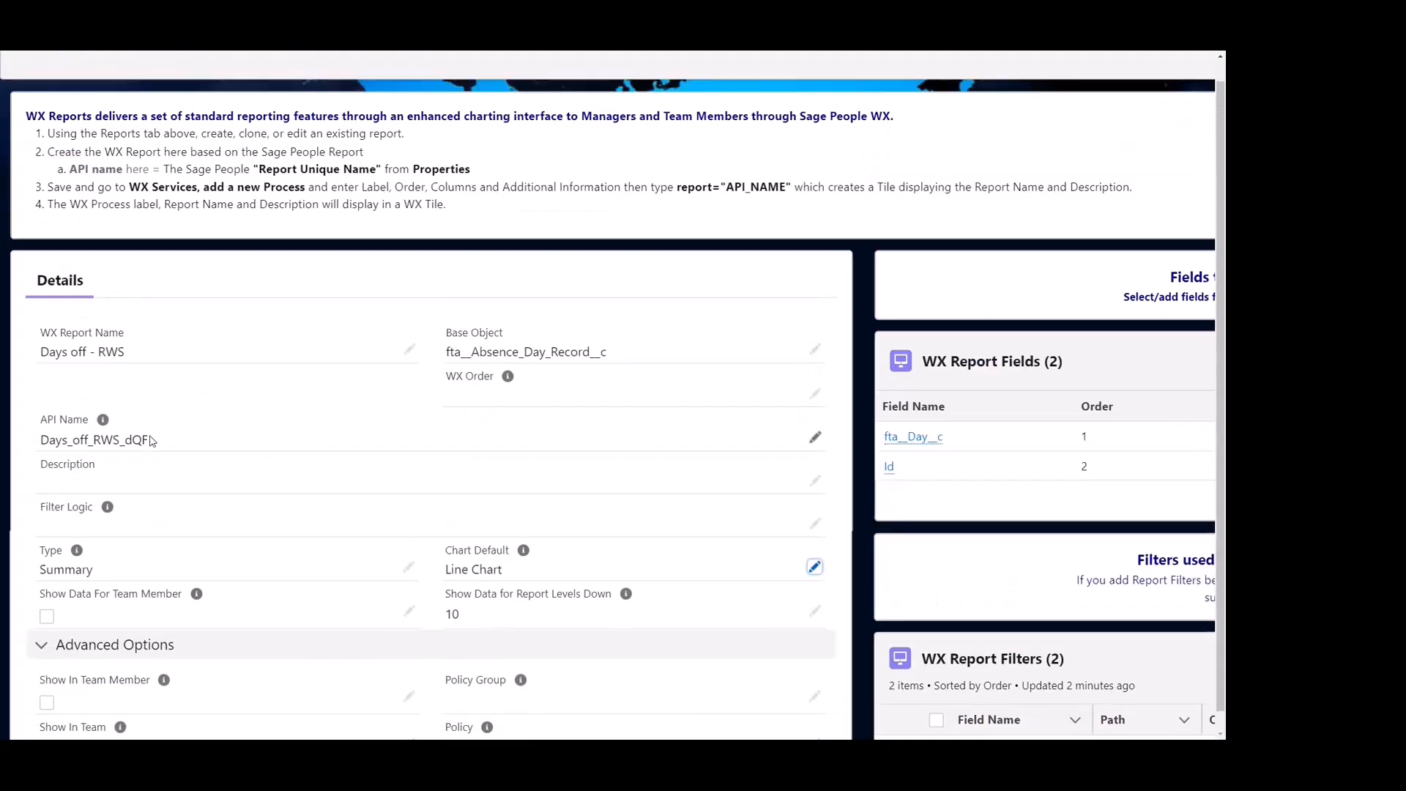
left_click_drag(150, 442, 42, 448)
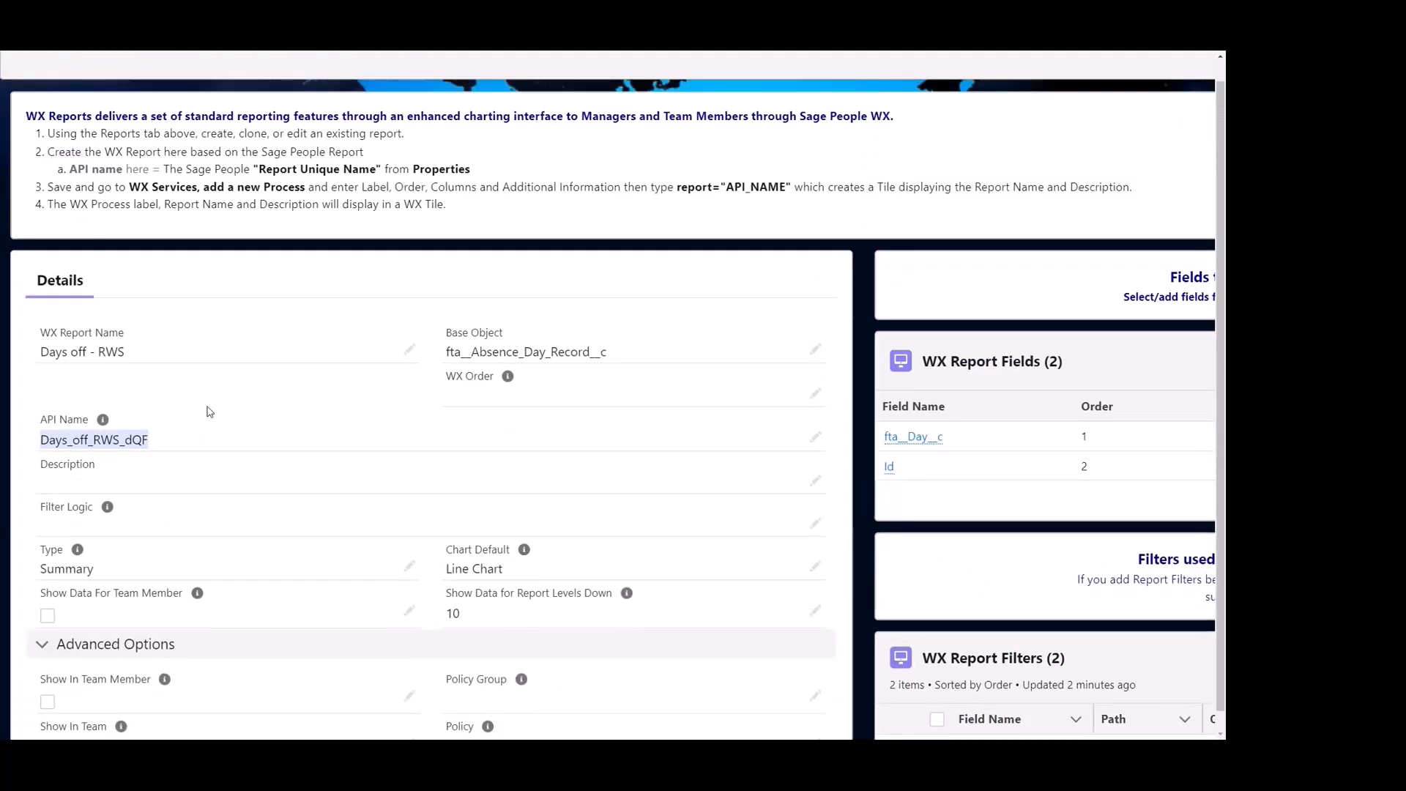
key("alt+Tab")
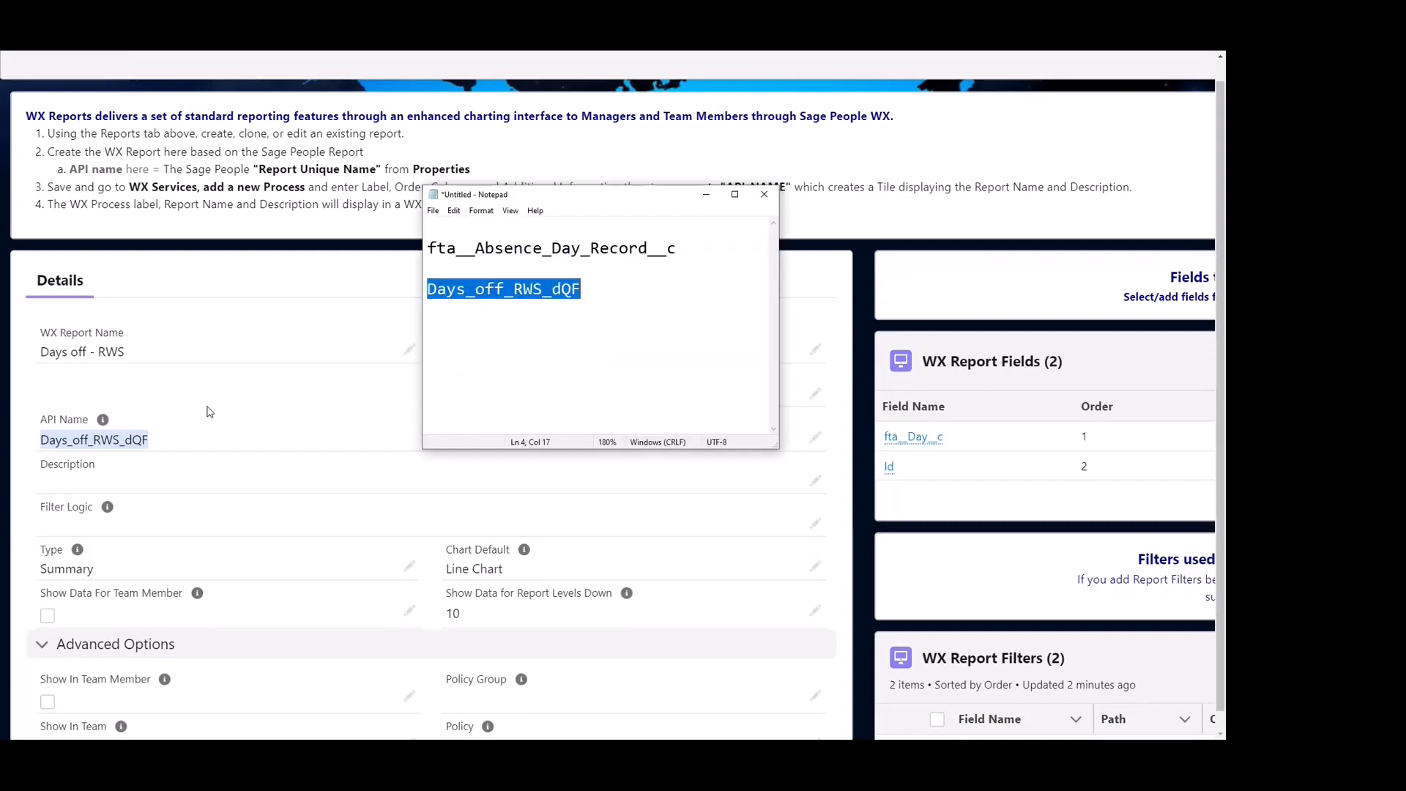
left_click(262, 290)
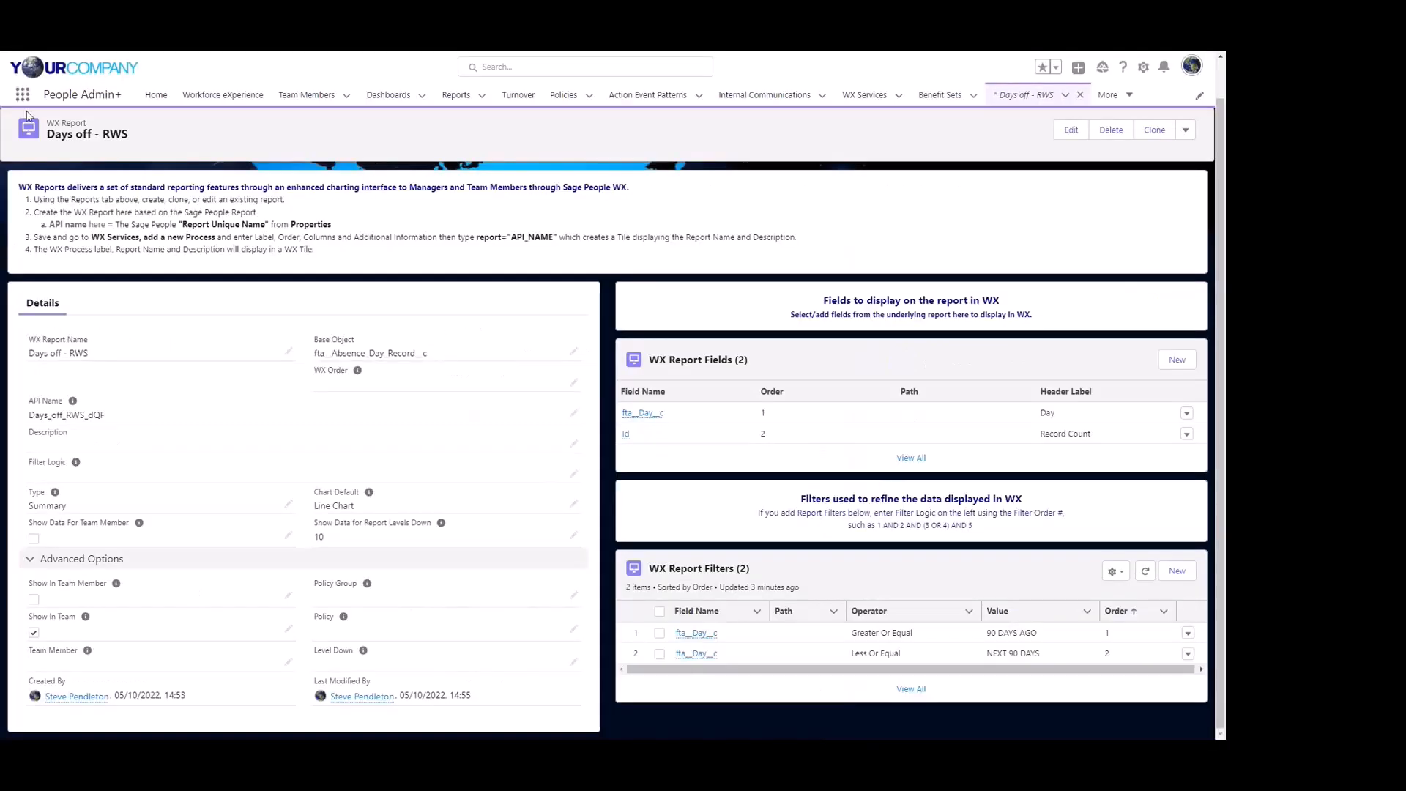
Find WX Services among the apps and items, list all services, and open the Analytics service.
left_click(23, 95)
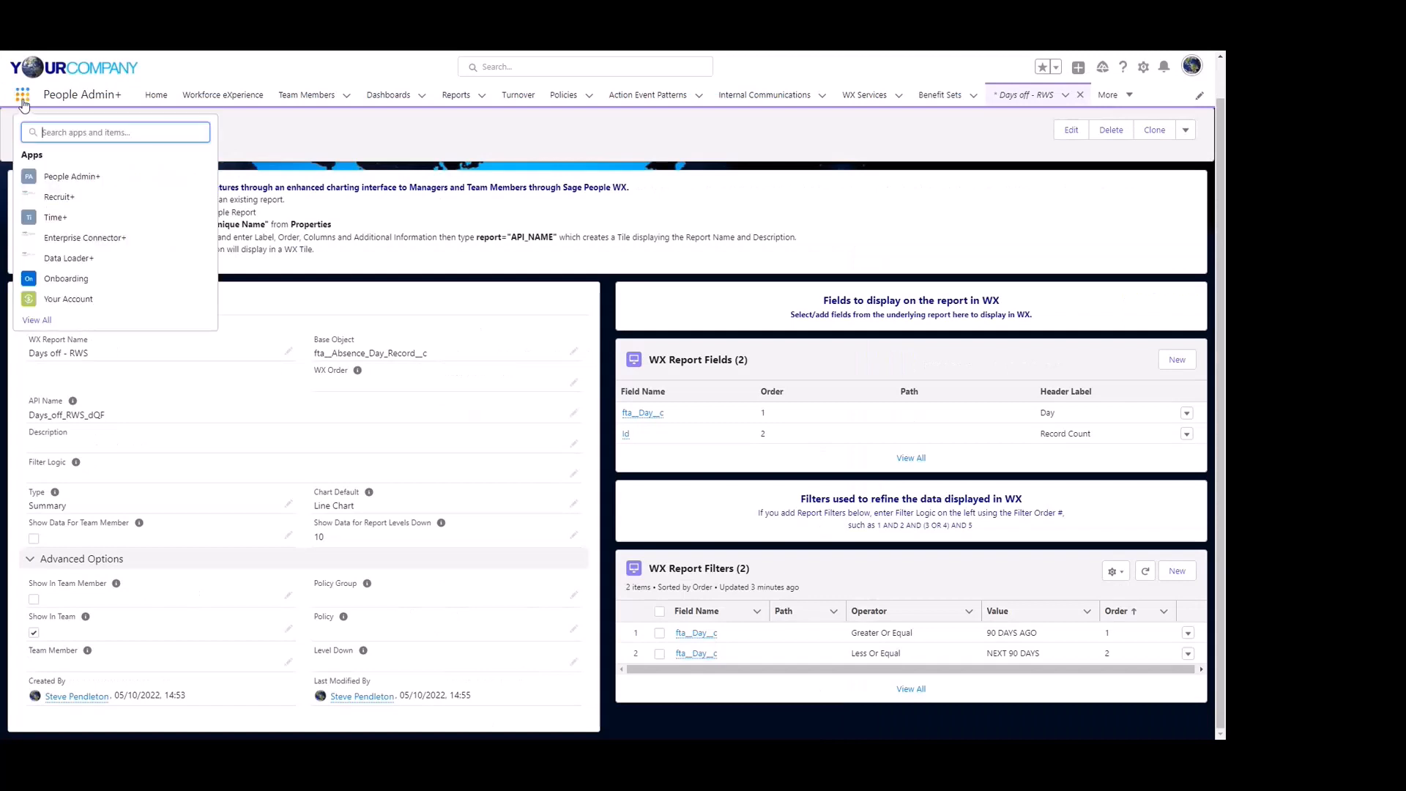
type("wx")
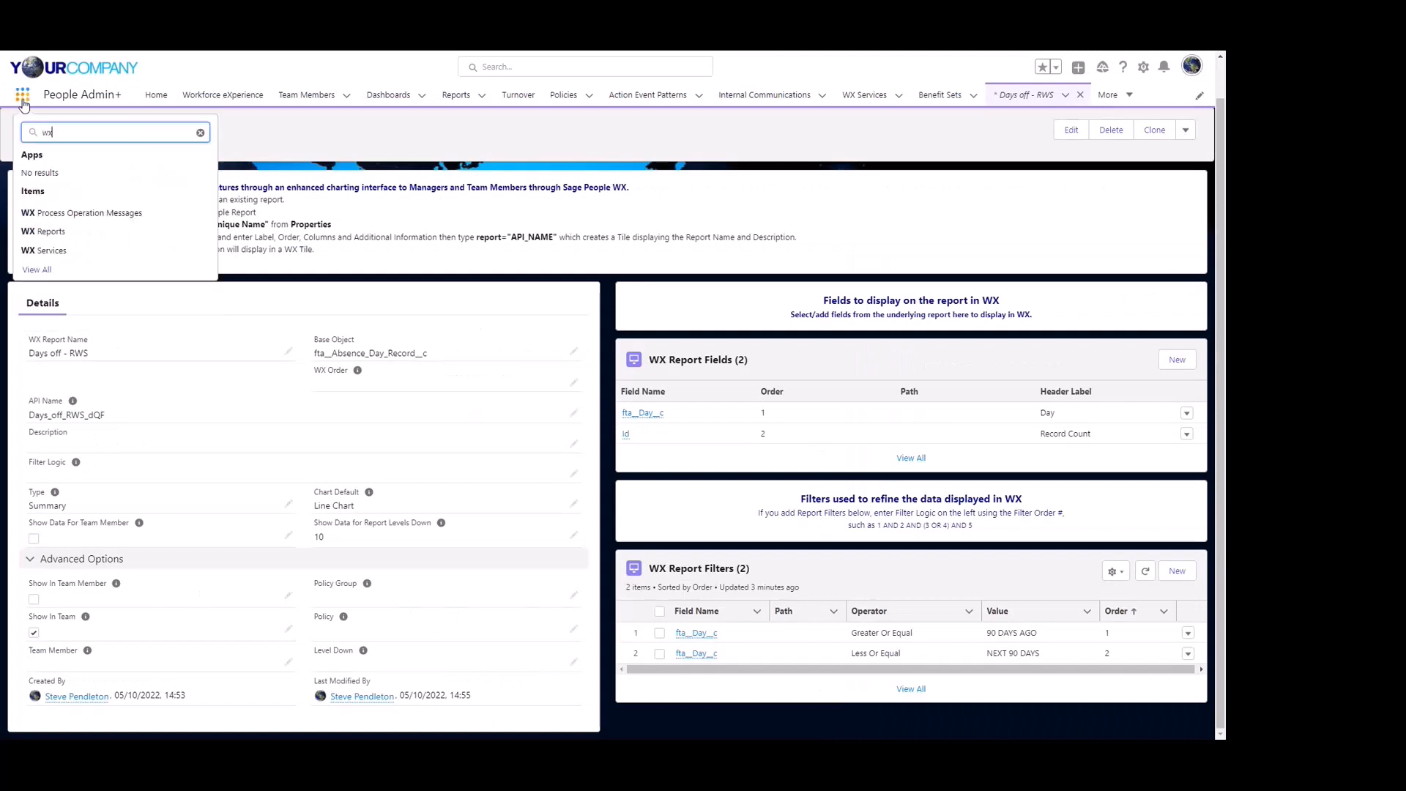
left_click(65, 251)
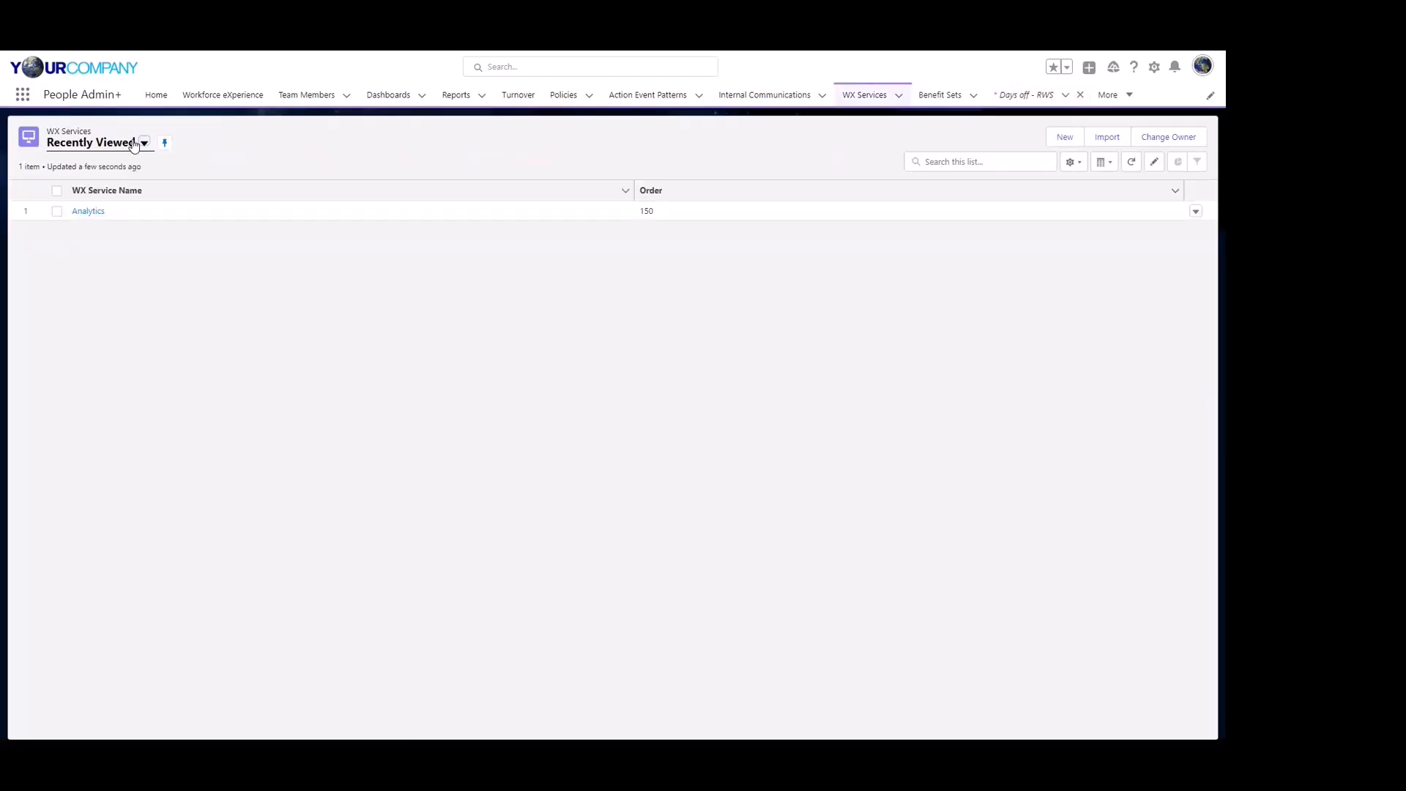
left_click(145, 142)
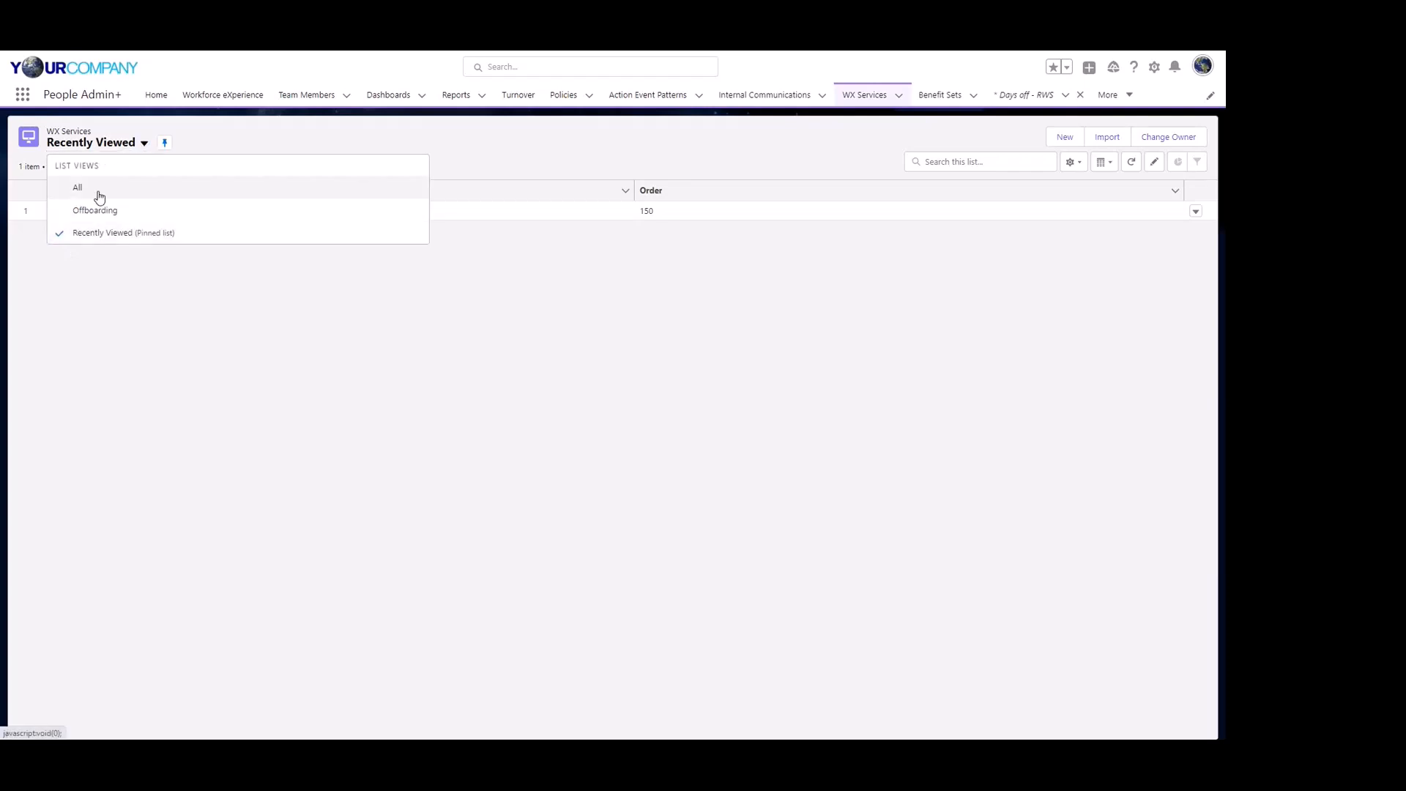
left_click(103, 194)
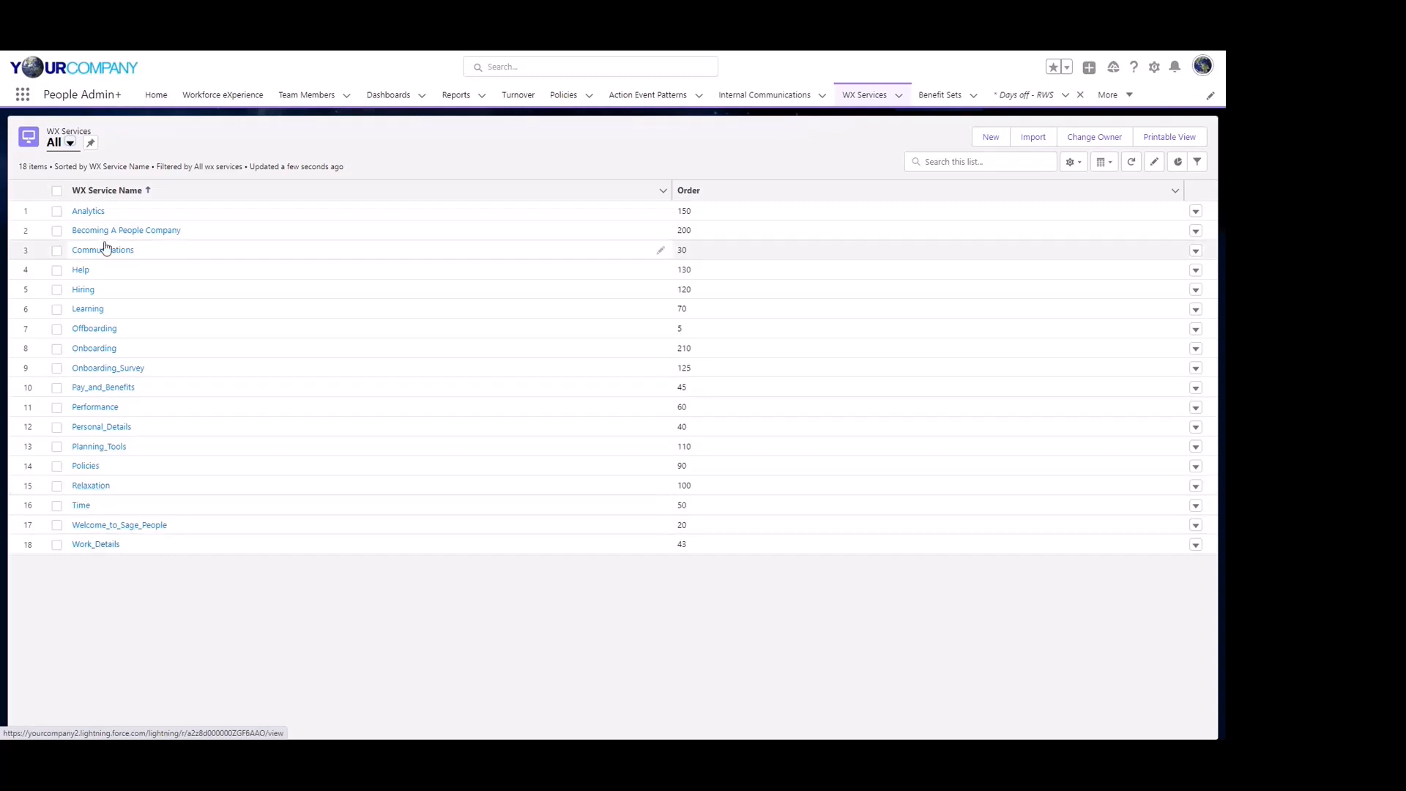
left_click(89, 211)
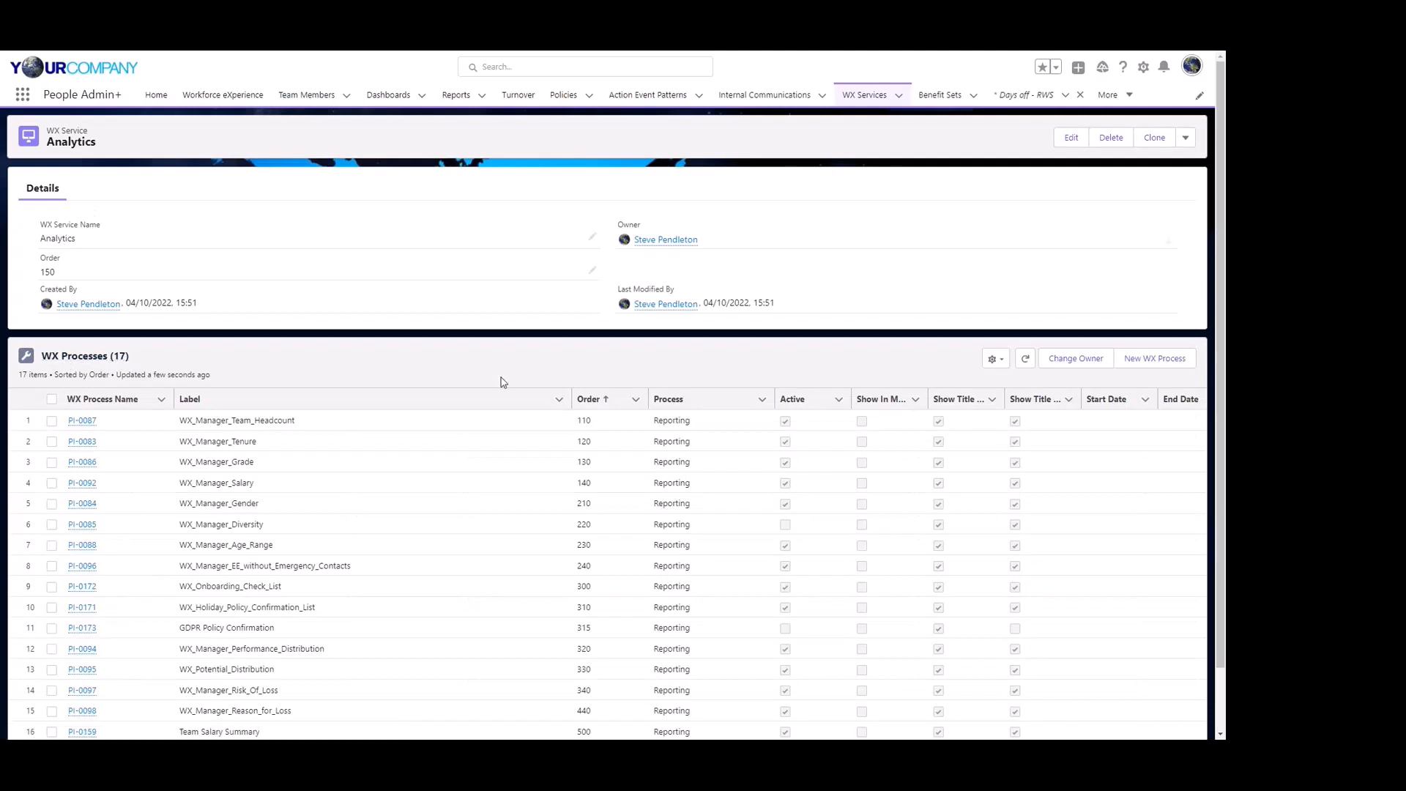
Start a new WX process in the Analytics service, labelled "How many people are off?" with Order 1.
left_click(1192, 360)
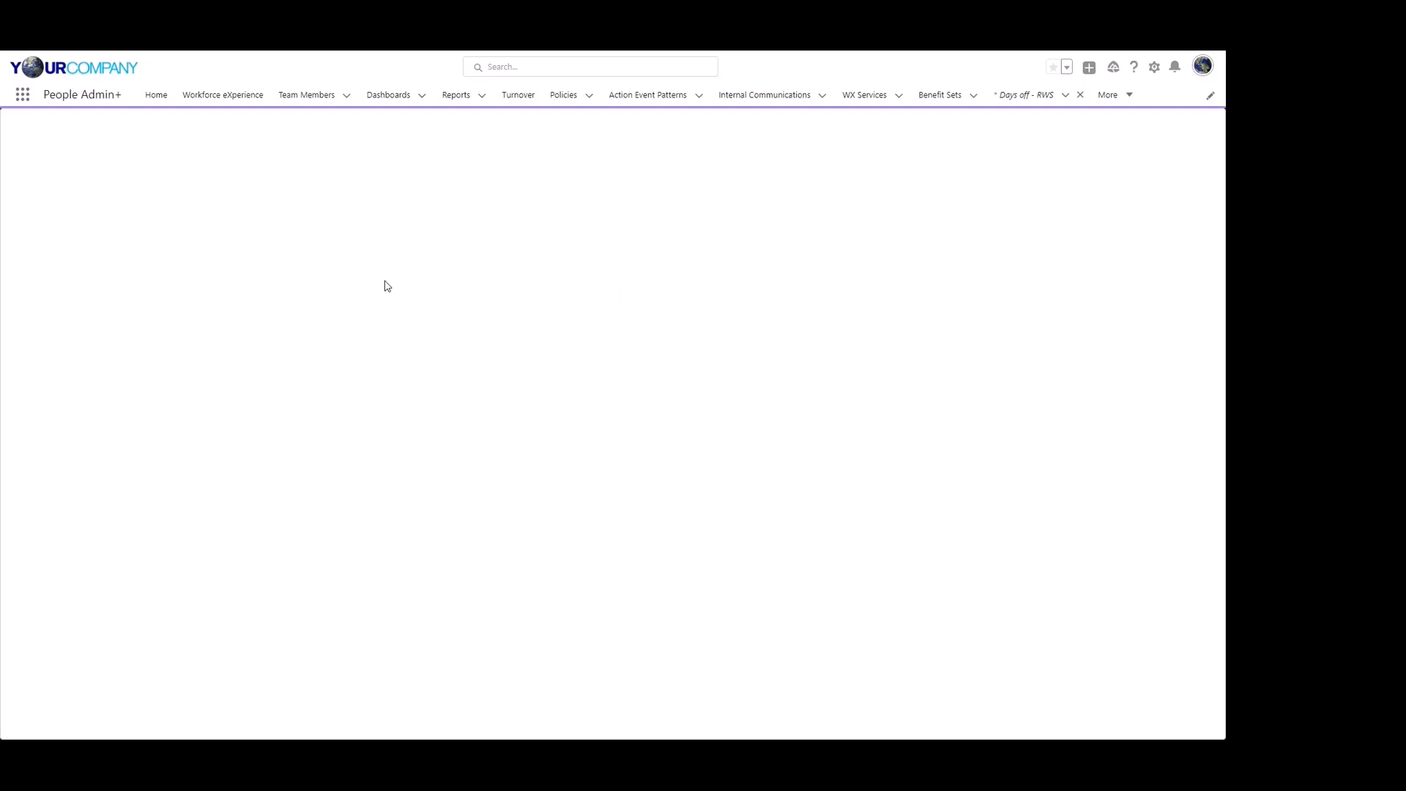
left_click(296, 219)
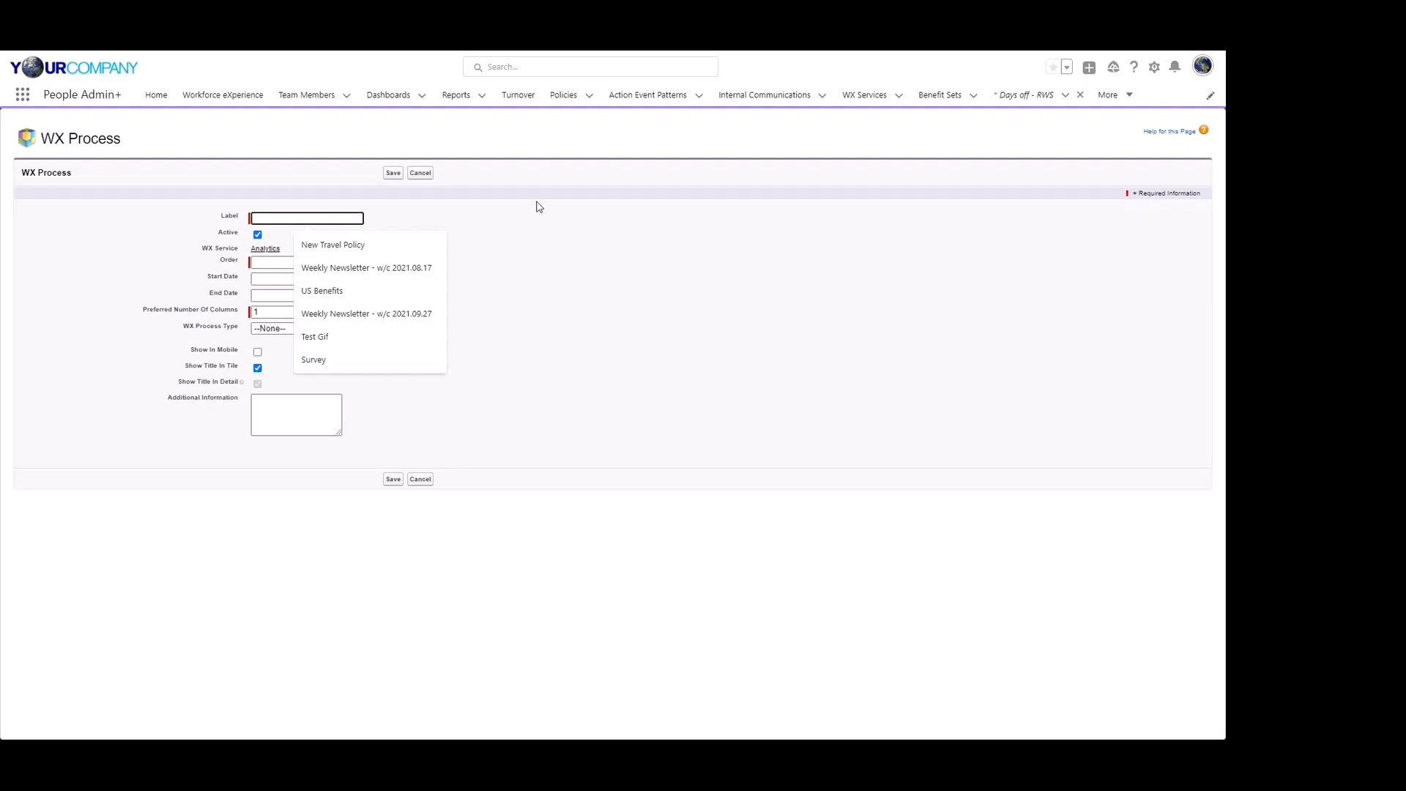
type("How many people are off?")
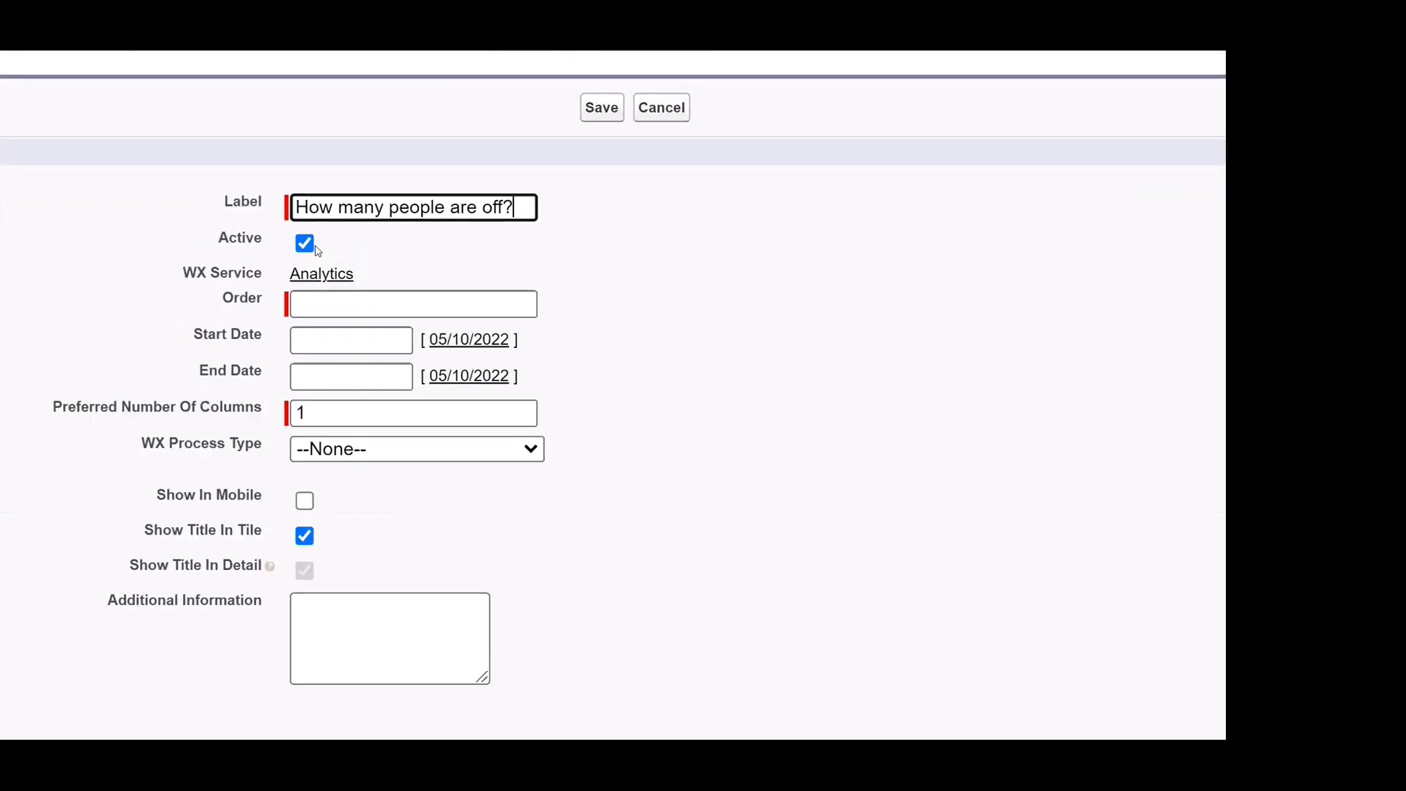
left_click(328, 310)
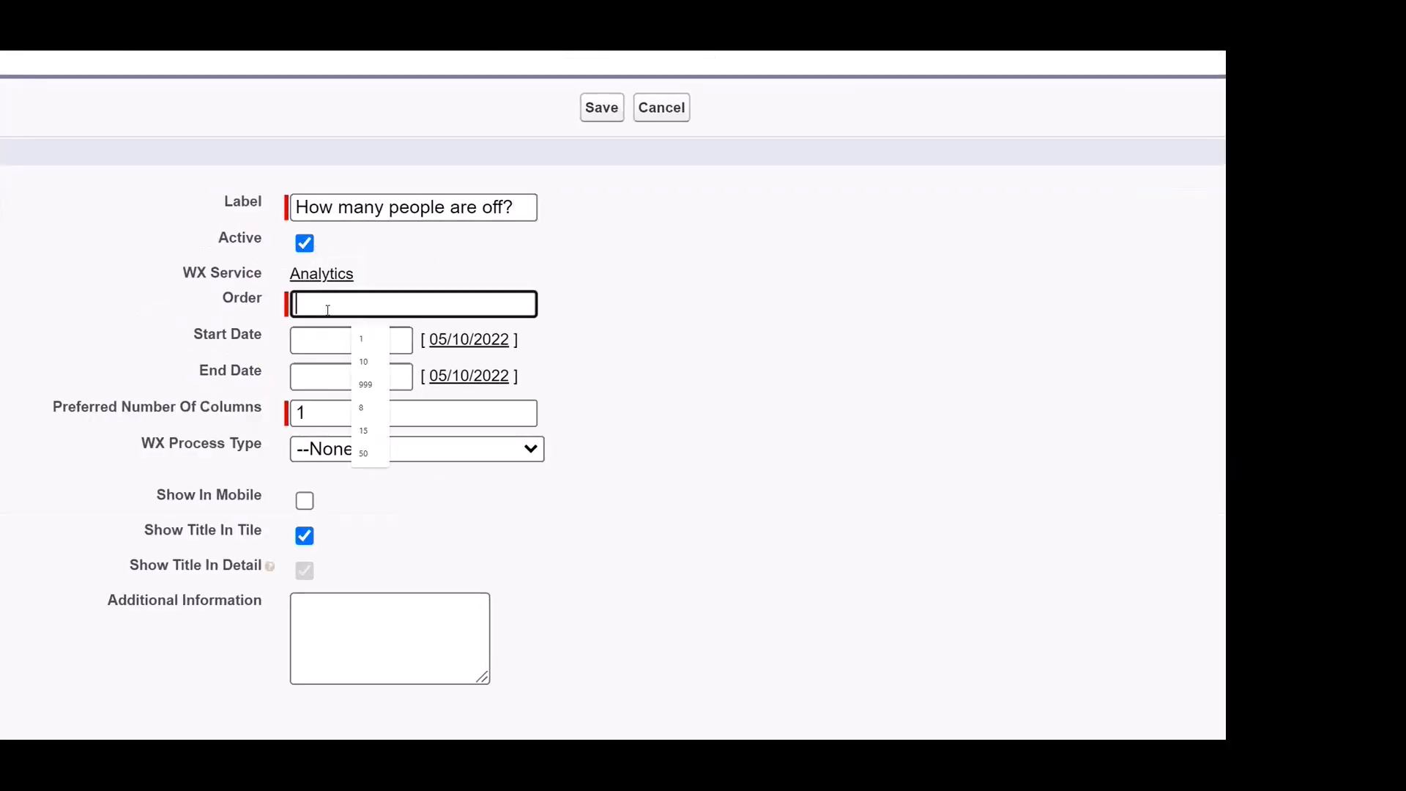
type("1")
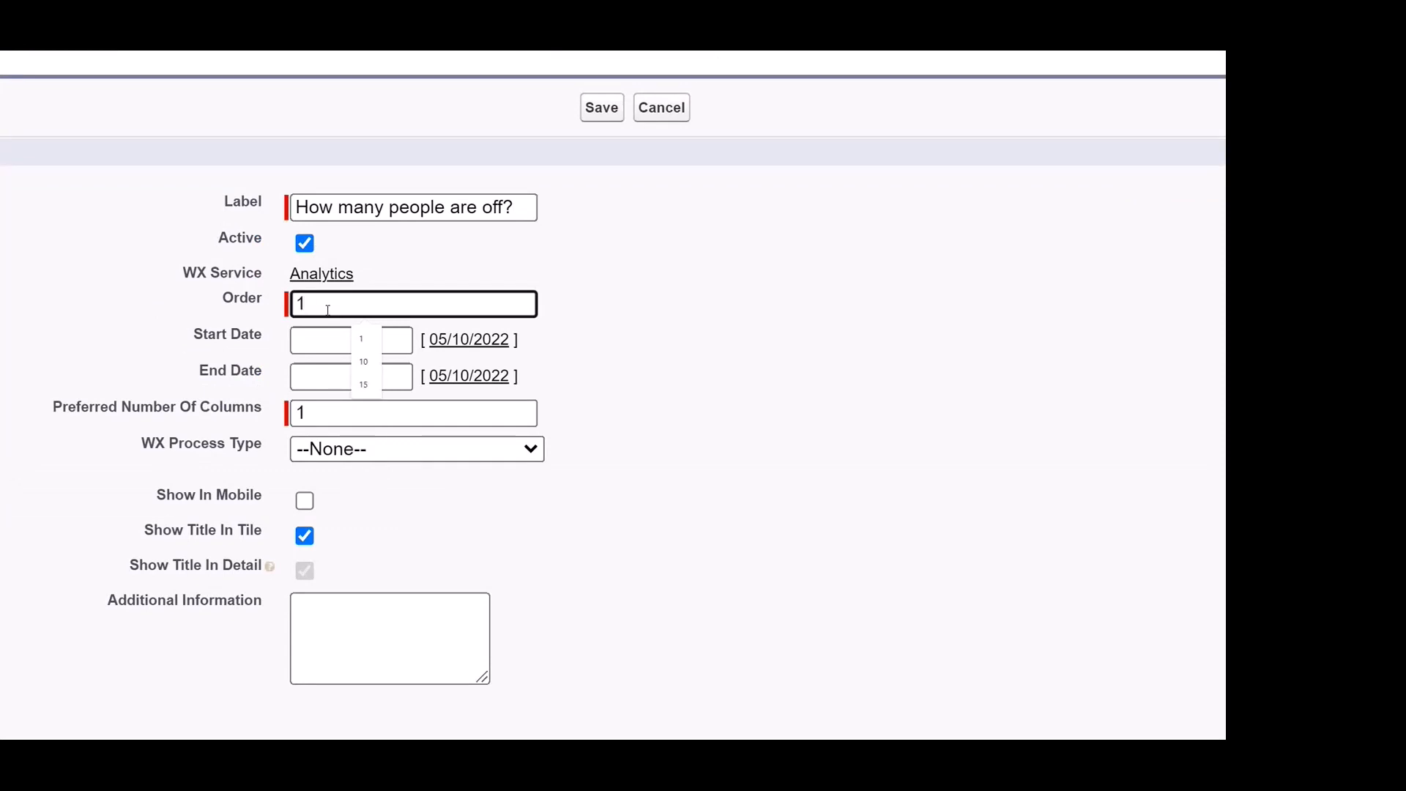
left_click(167, 343)
Set the new WX process's WX Process Type to Reporting.
scroll(166, 344, "down", 2)
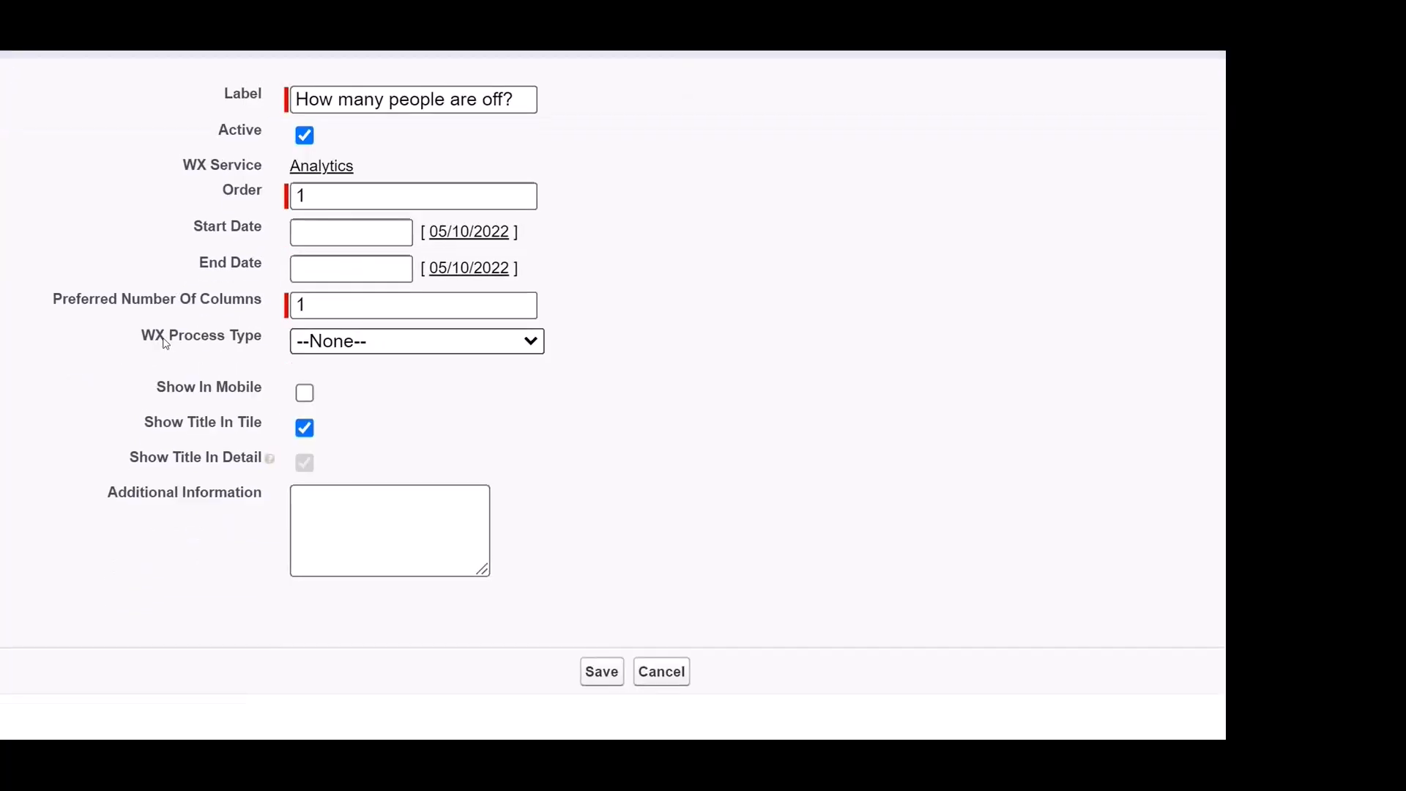
left_click(337, 344)
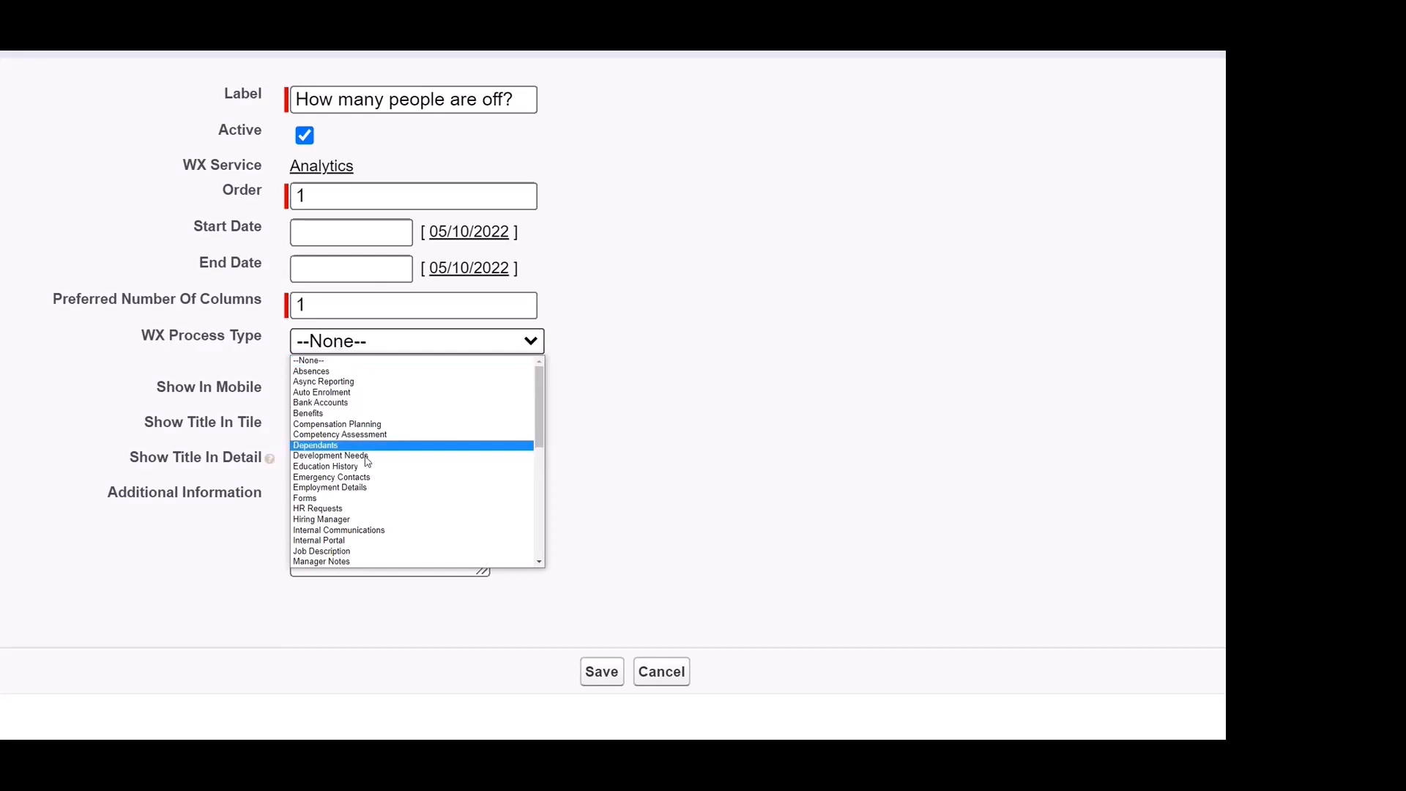
scroll(367, 465, "down", 3)
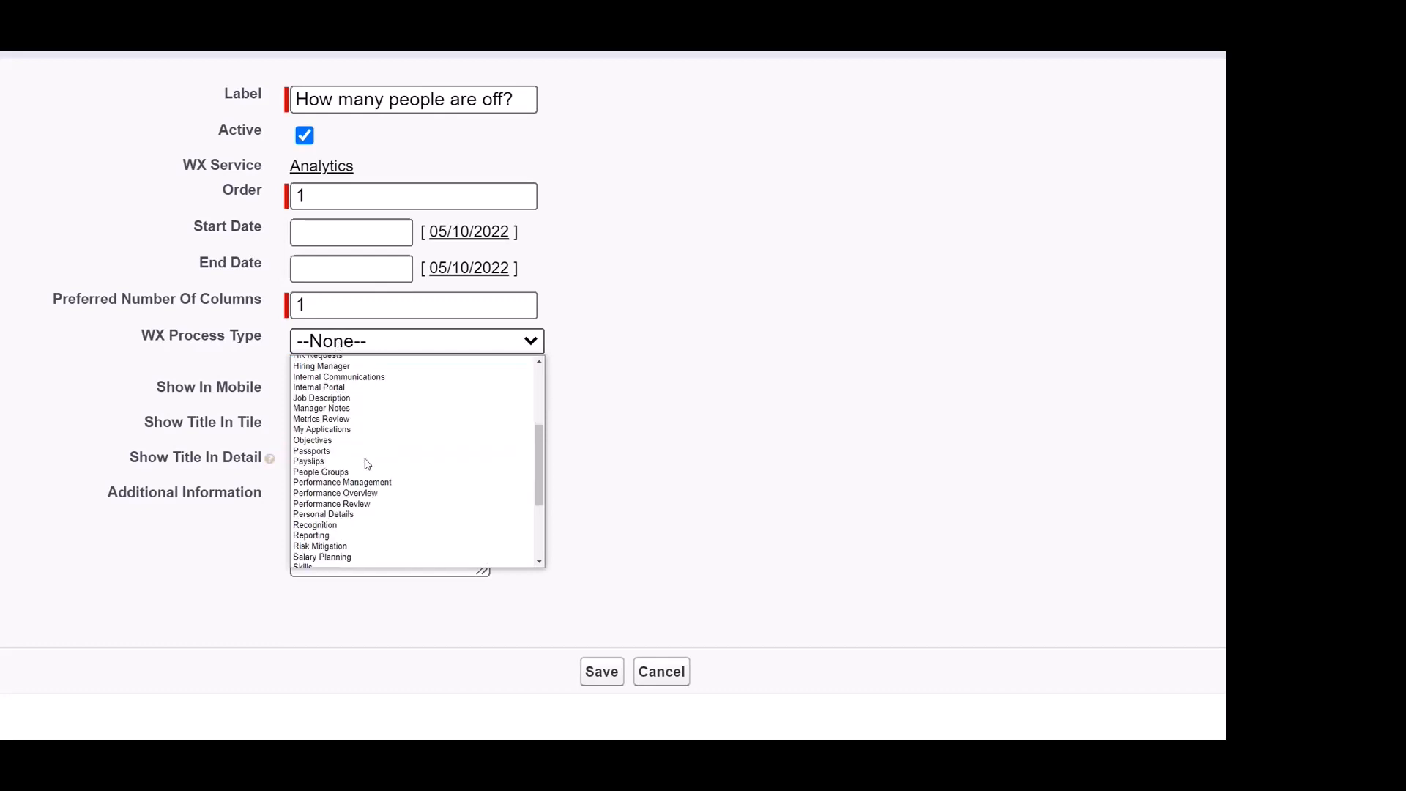
left_click(354, 535)
Set Additional Information to report=Days_off_RWS_dQF, copying the API name from the Notepad note, and save the WX process.
left_click(332, 512)
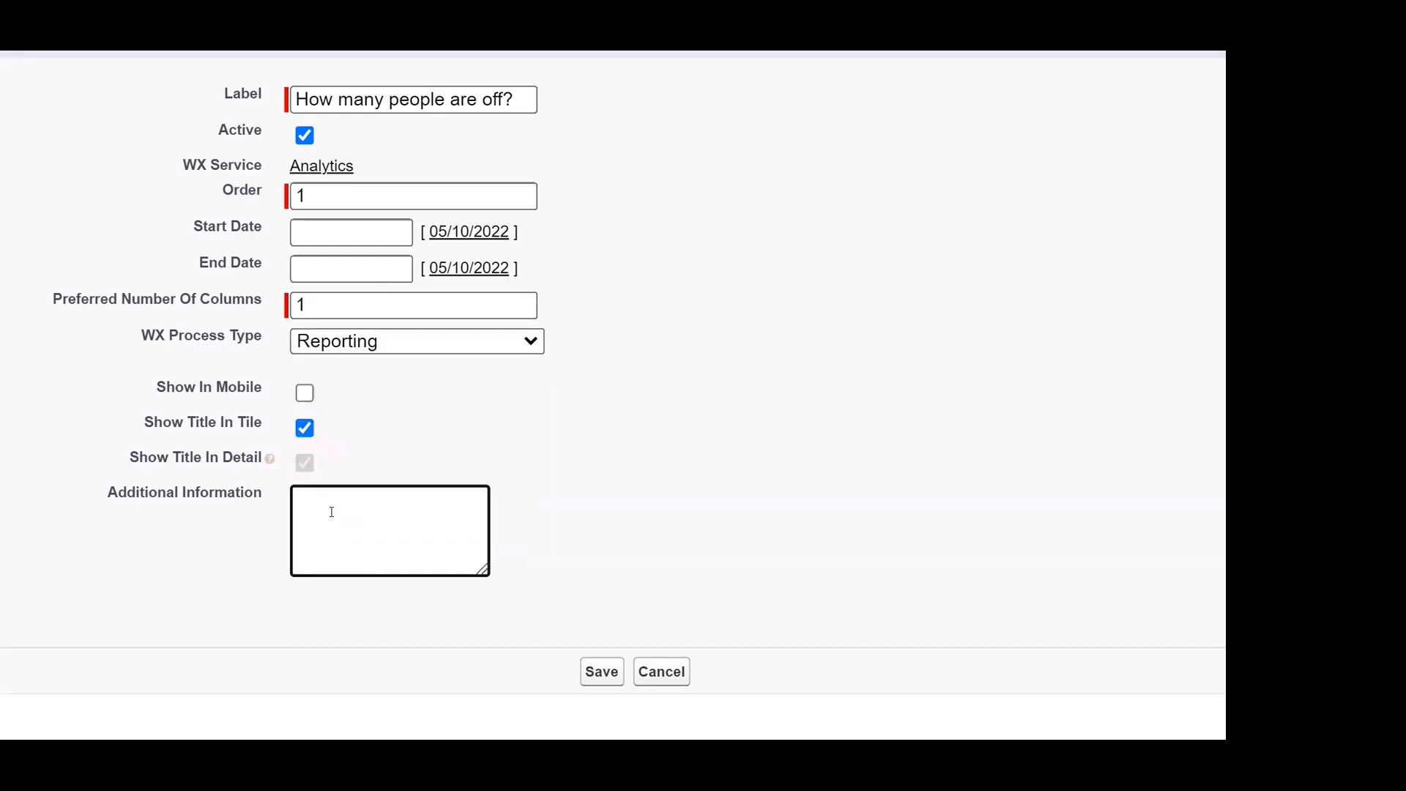
key("alt+Tab")
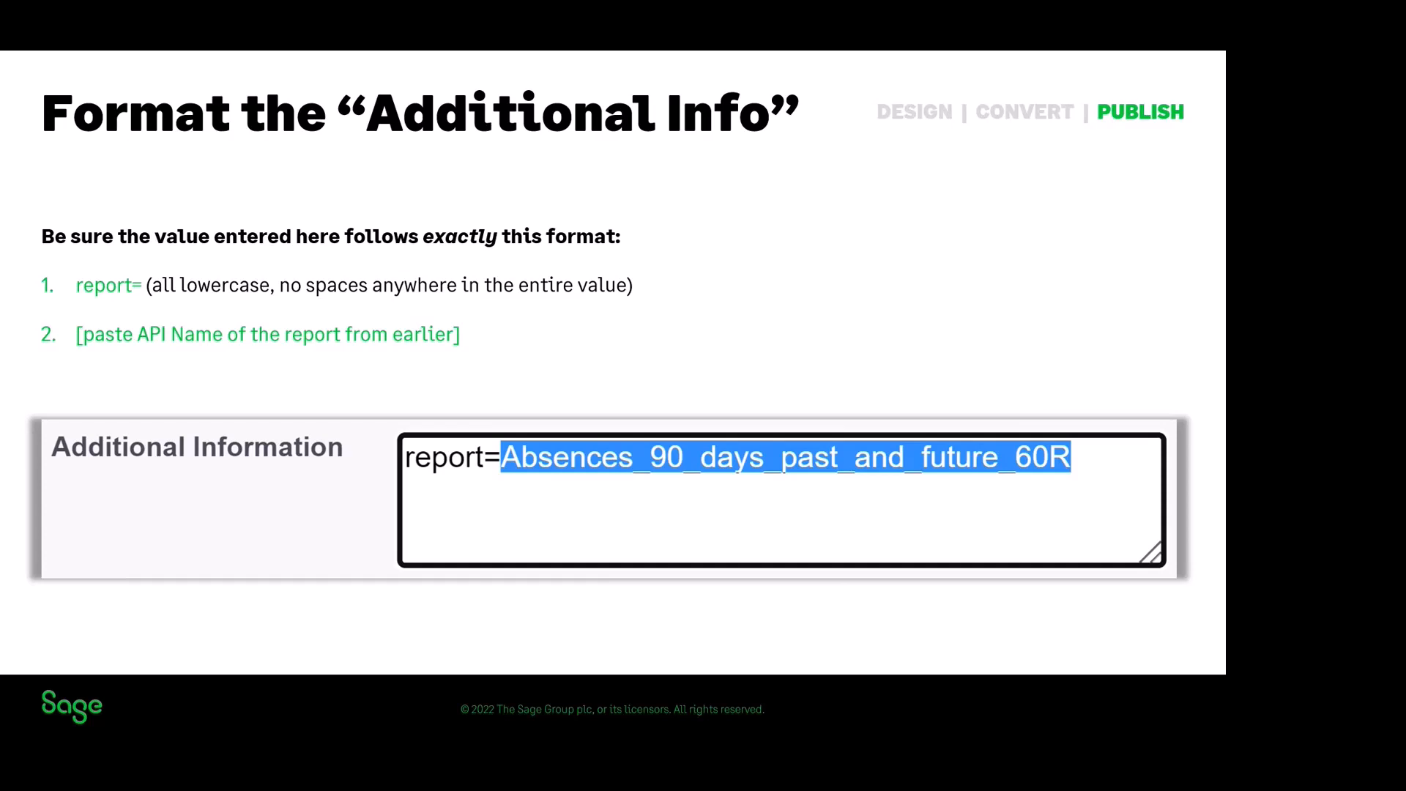
key("alt+Tab")
right_click(525, 288)
left_click(556, 324)
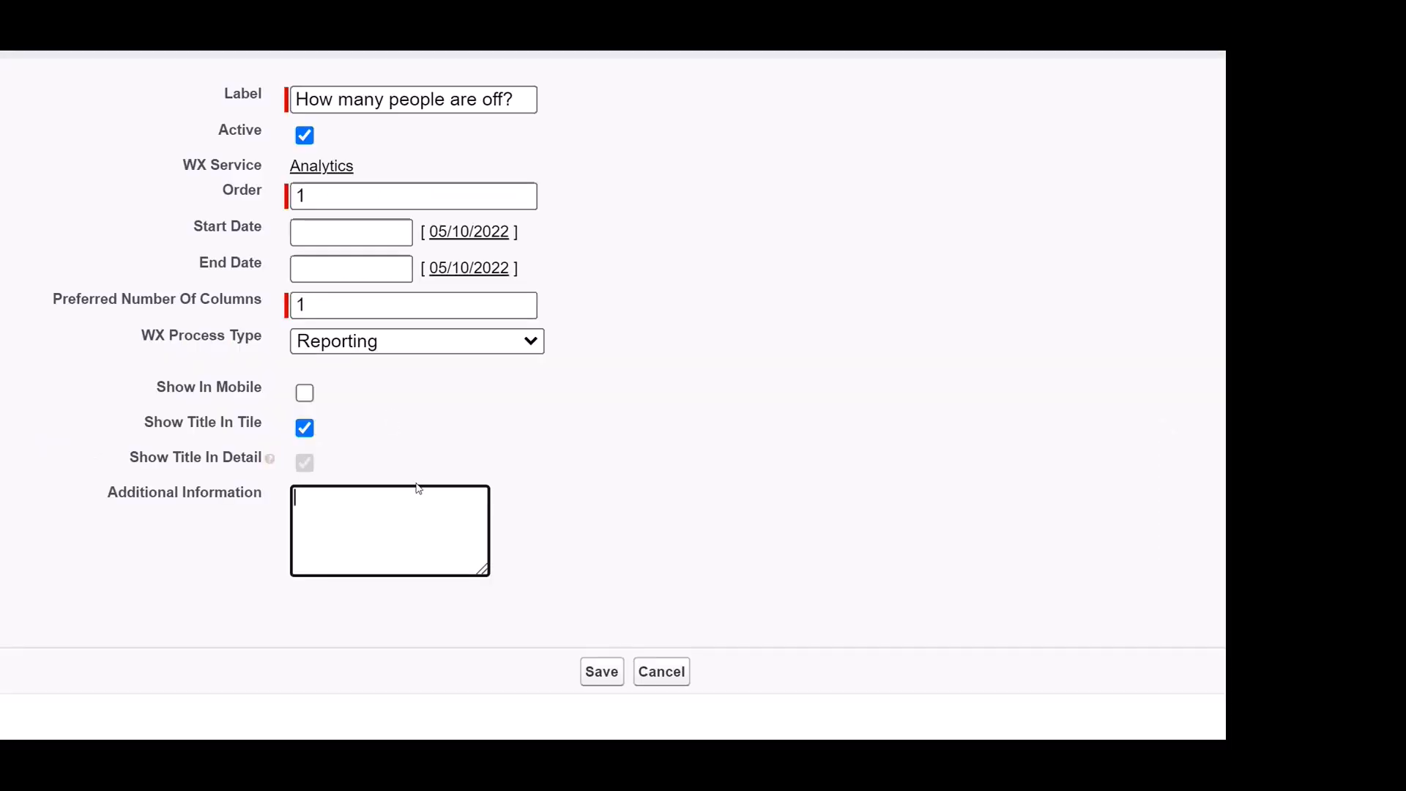
type("report=")
key("ctrl+v")
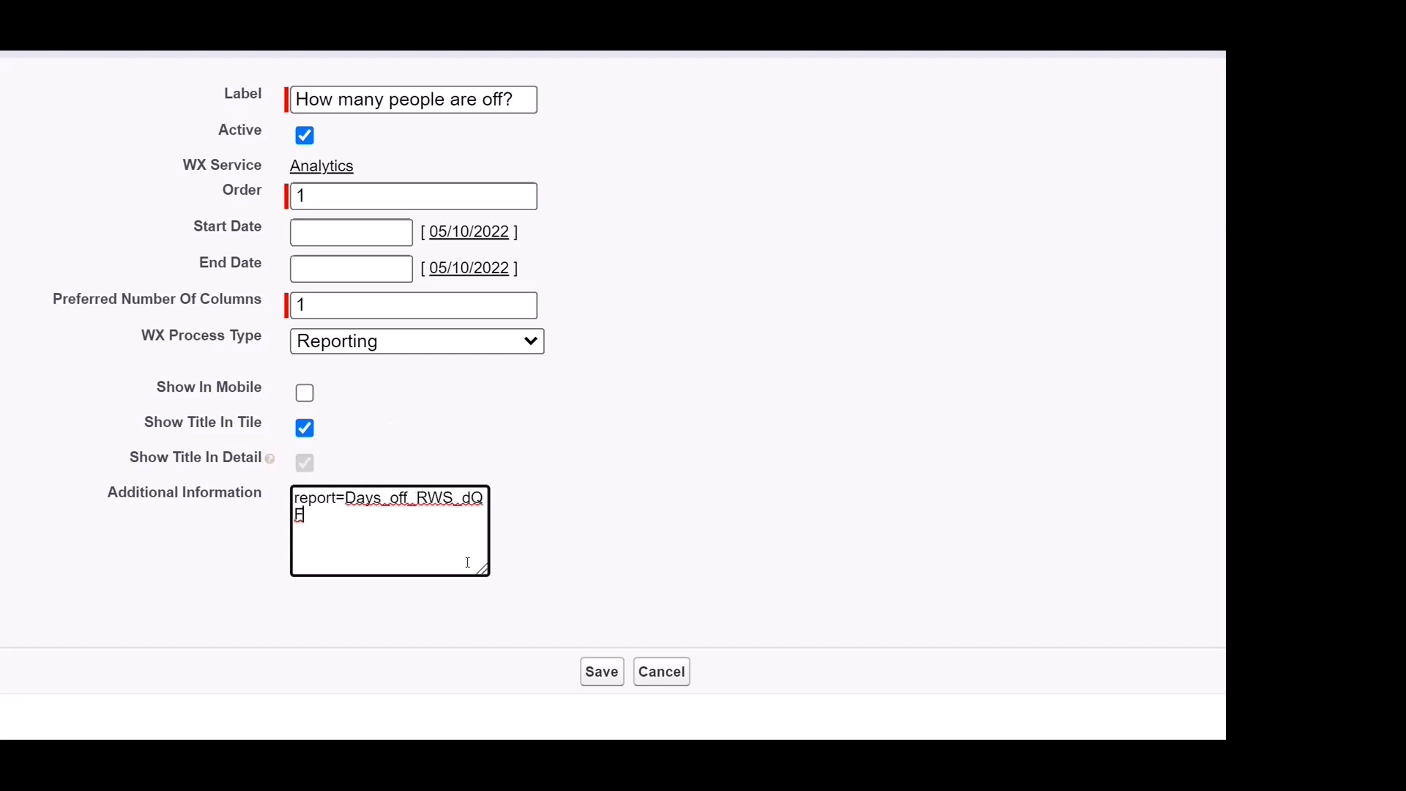
left_click_drag(483, 571, 708, 543)
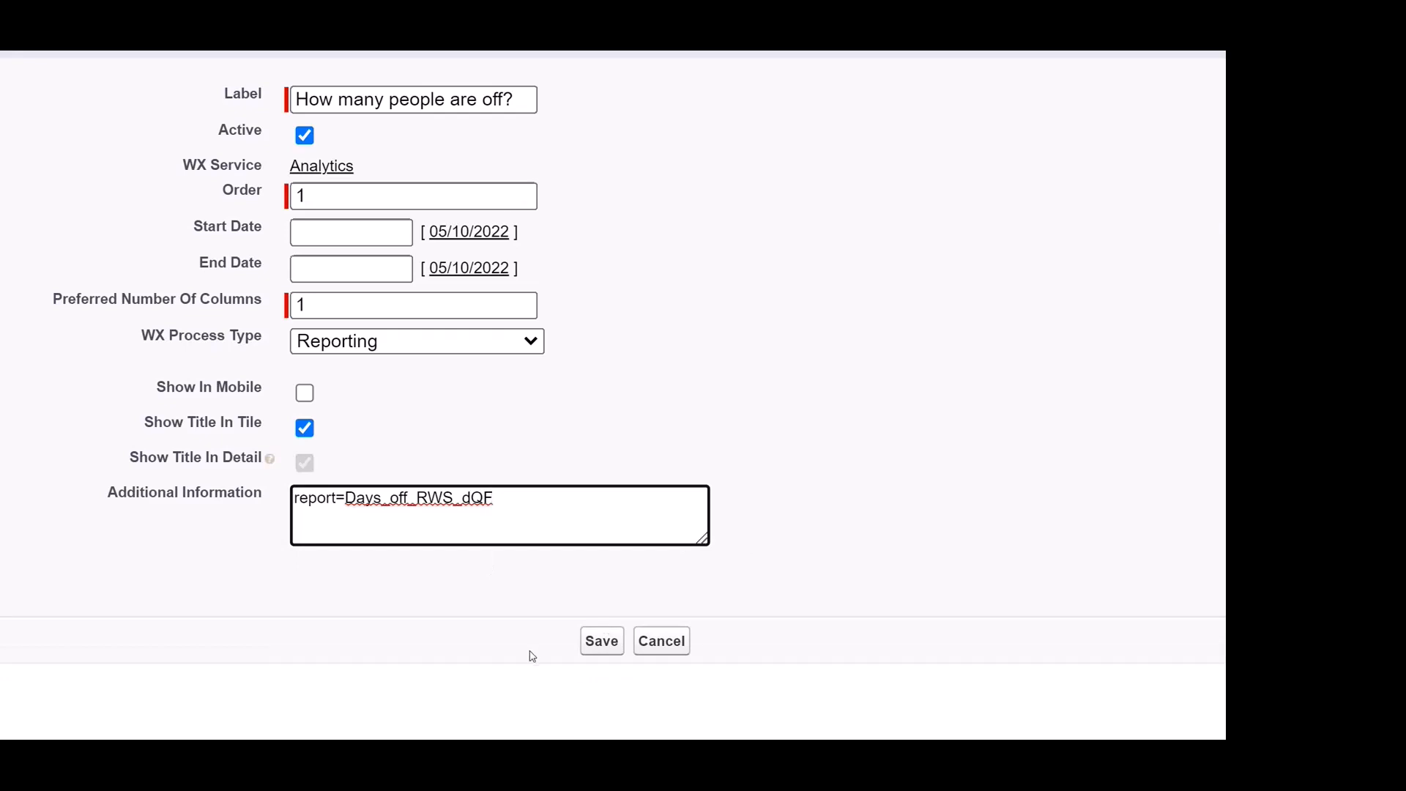
left_click(601, 641)
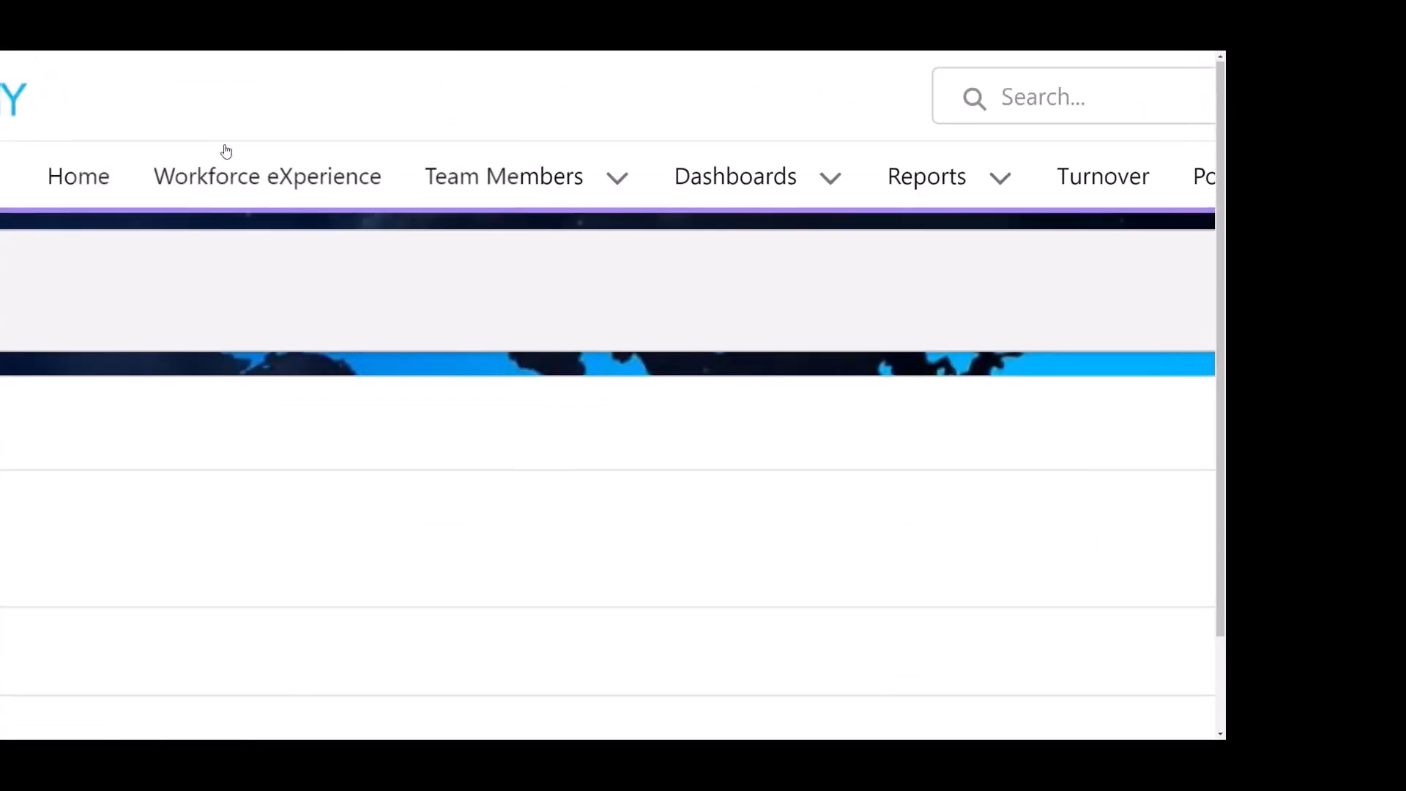
Go to the Workforce eXperience portal and open "How many people are off?" under the team's Analytics service.
scroll(225, 151, "left", 3)
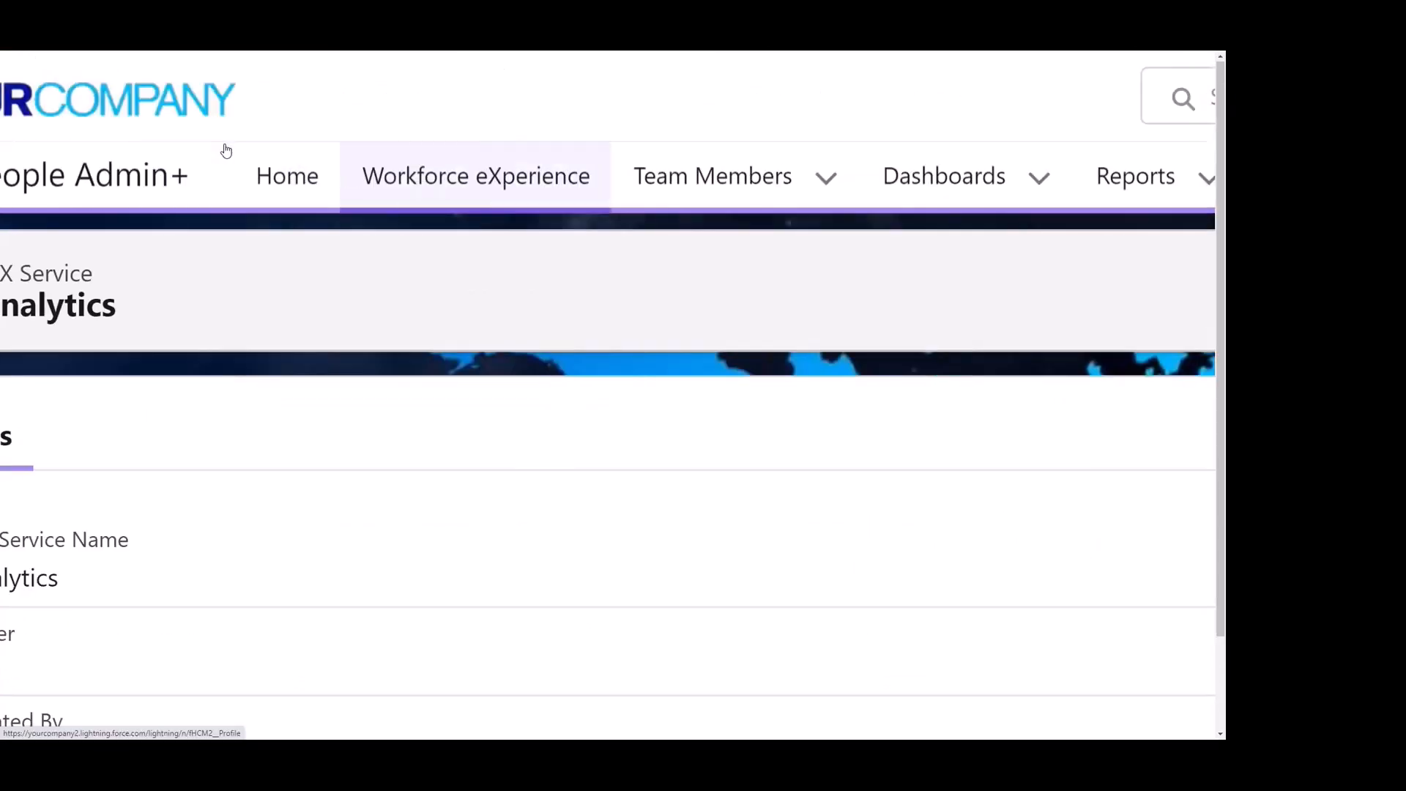
left_click(469, 181)
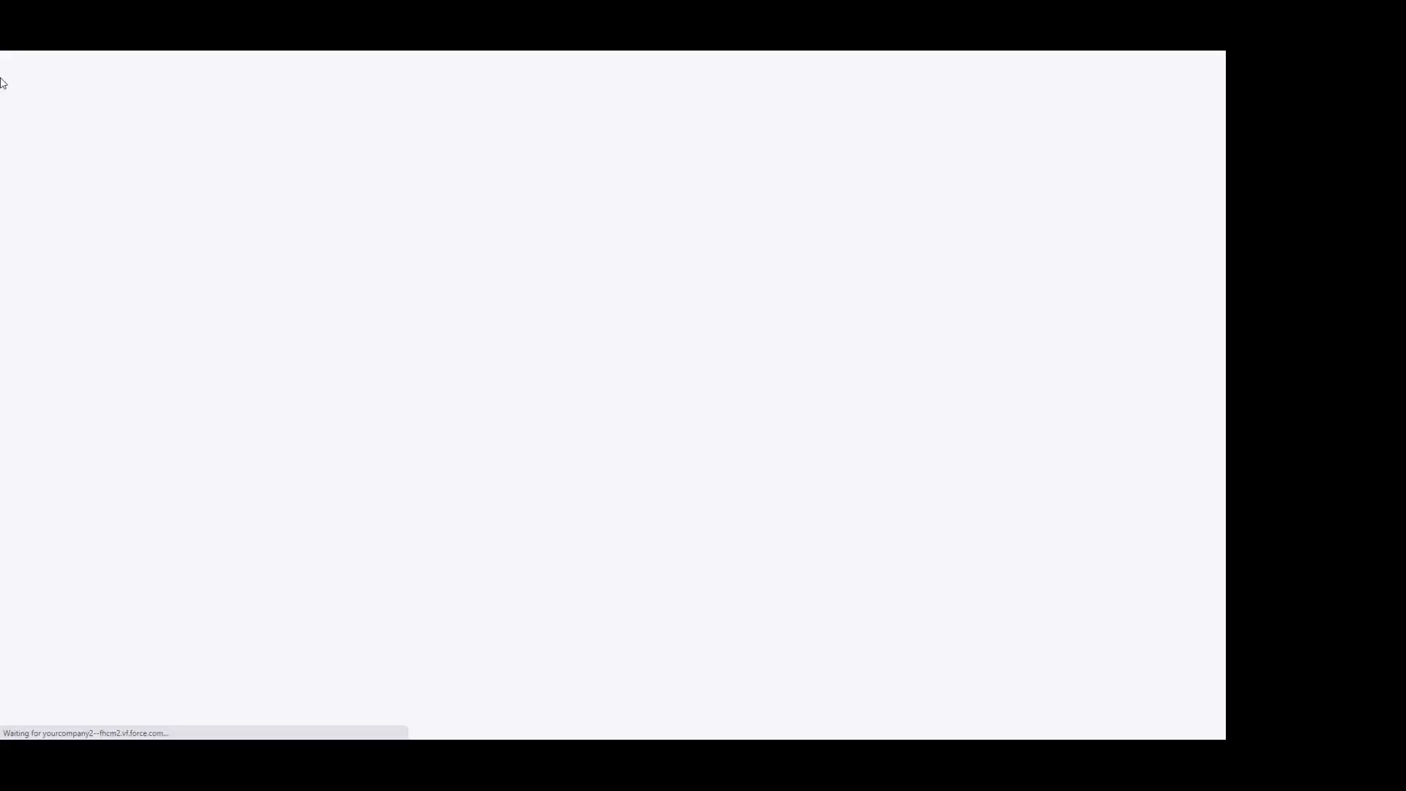
left_click(32, 67)
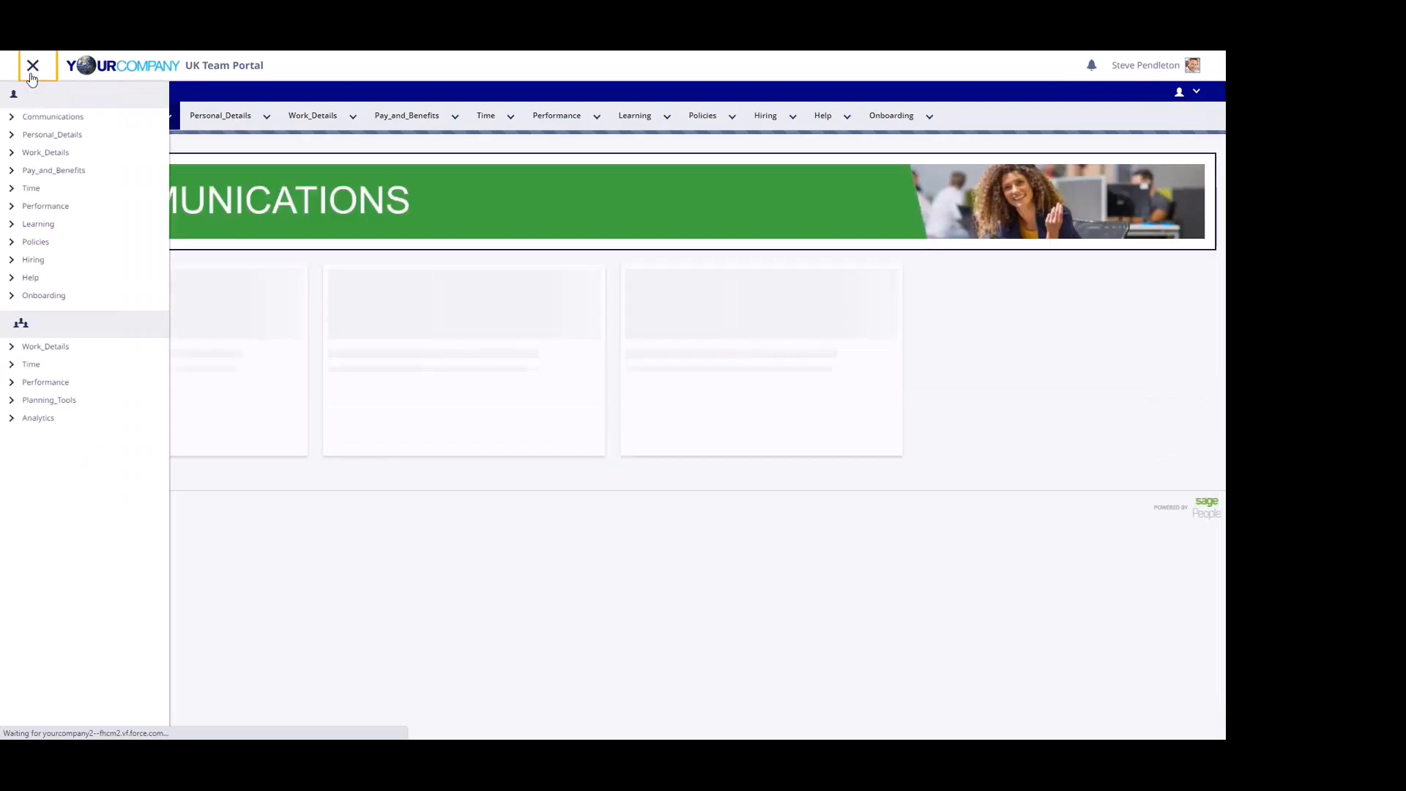
left_click(13, 419)
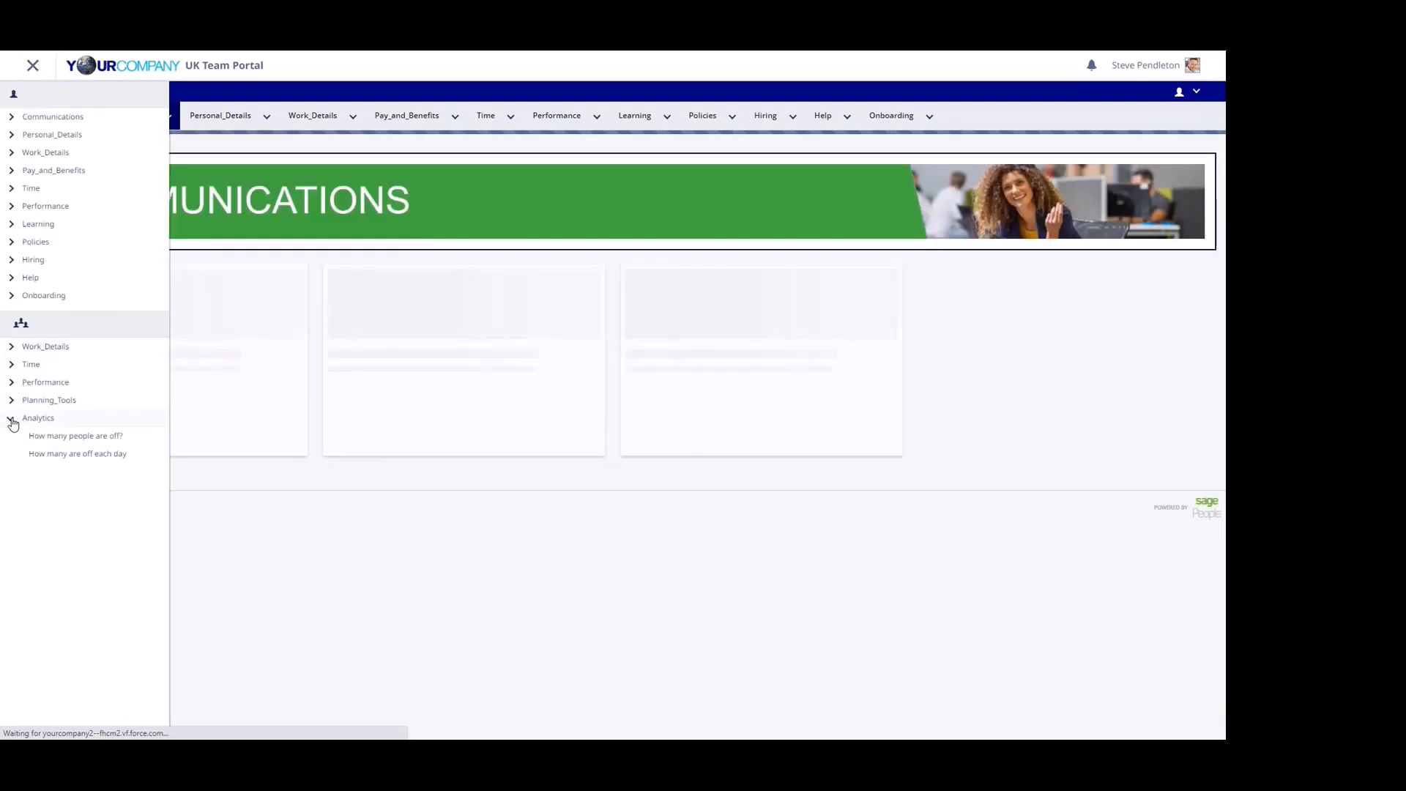
left_click(62, 437)
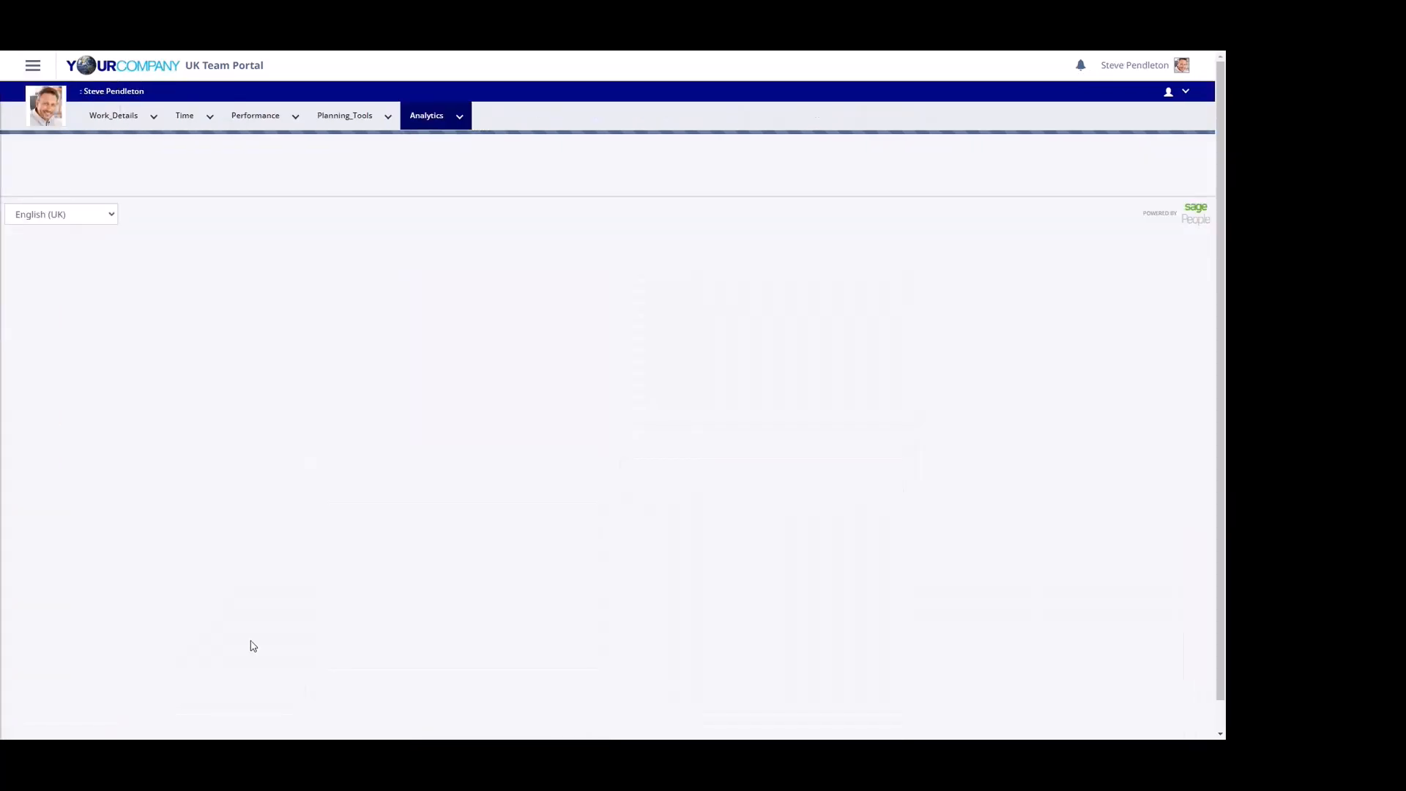